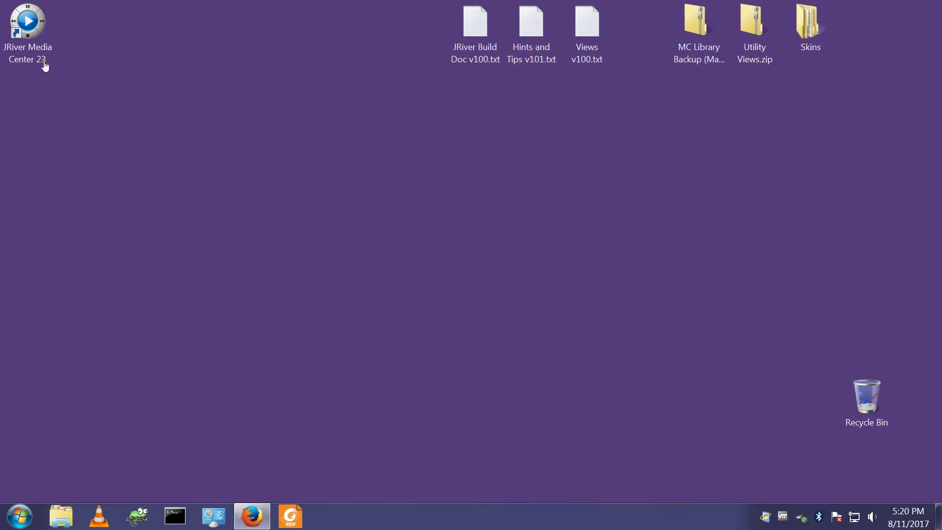
Step: Launch JRiver Media Center 23 from the desktop
click(25, 57)
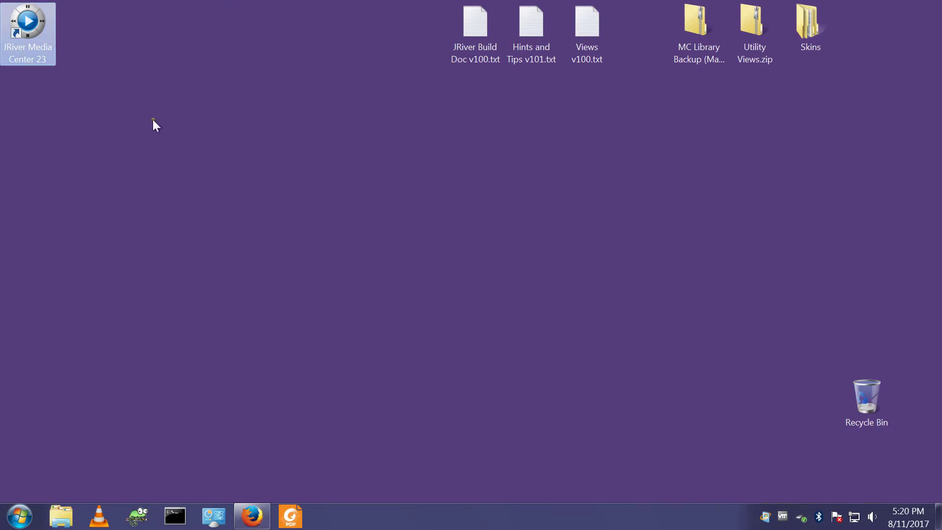
double_click(39, 51)
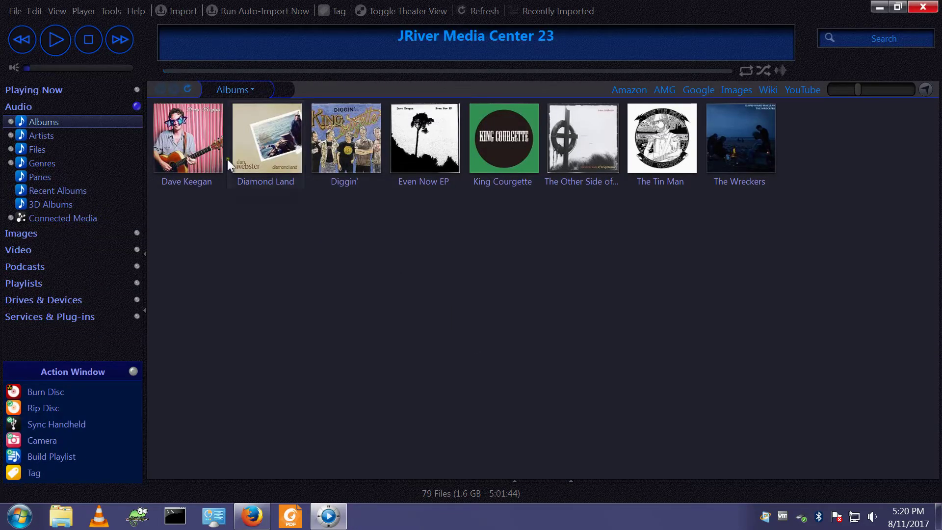
Step: Examine the Albums and Artists library views under Audio, comparing the album thumbnails with the artist thumbnails and their file list
click(44, 136)
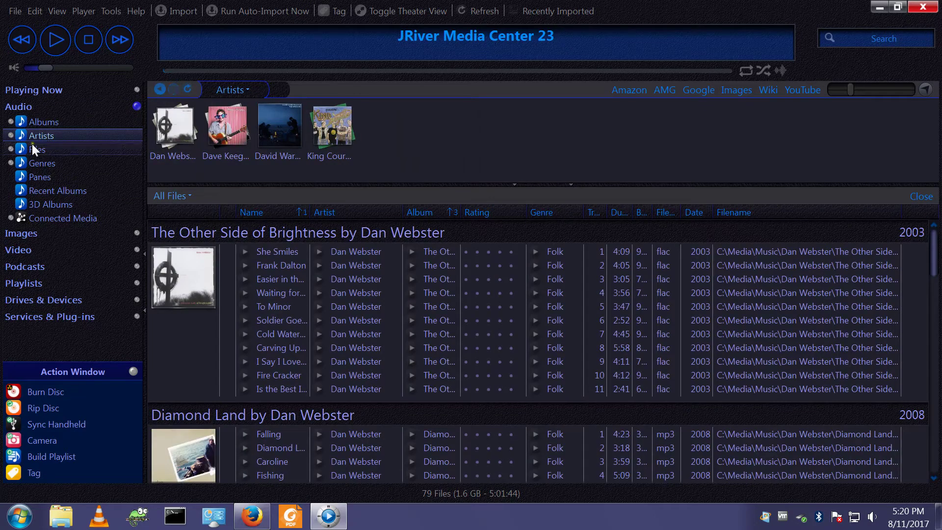
click(44, 122)
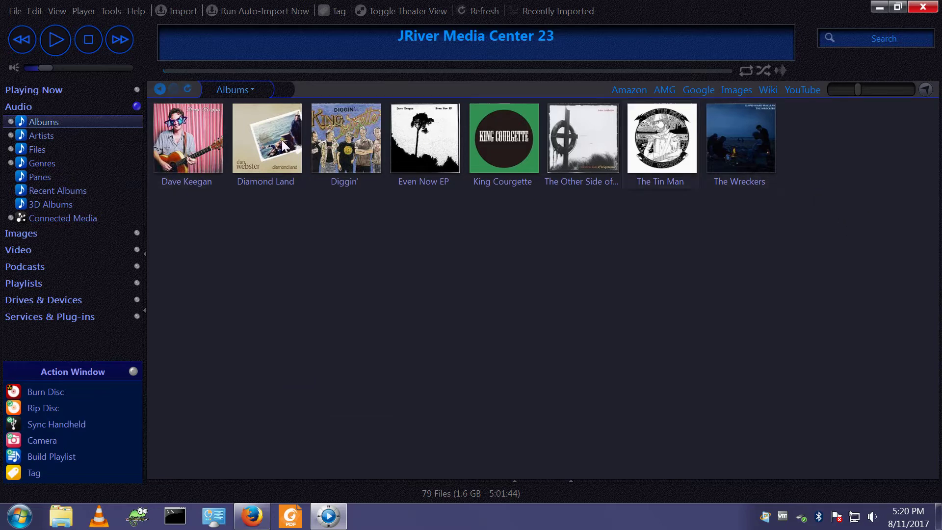
click(33, 98)
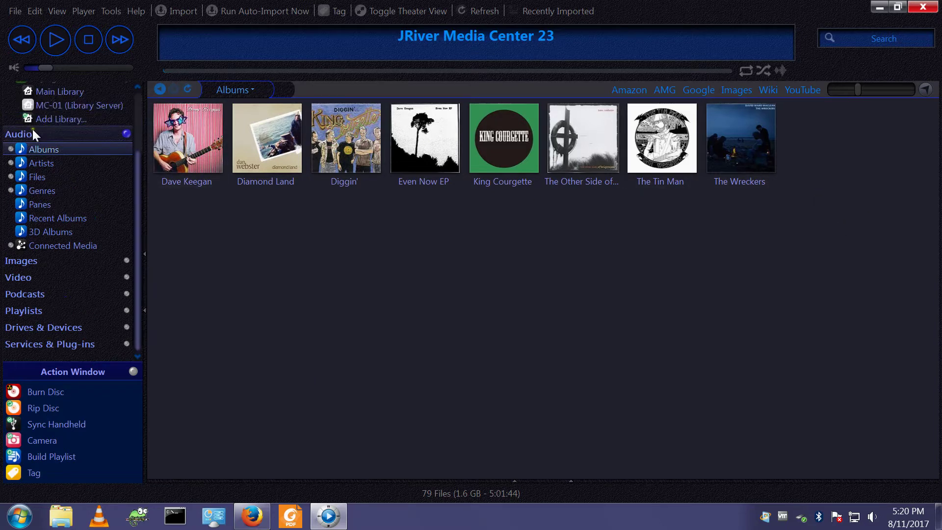
click(38, 163)
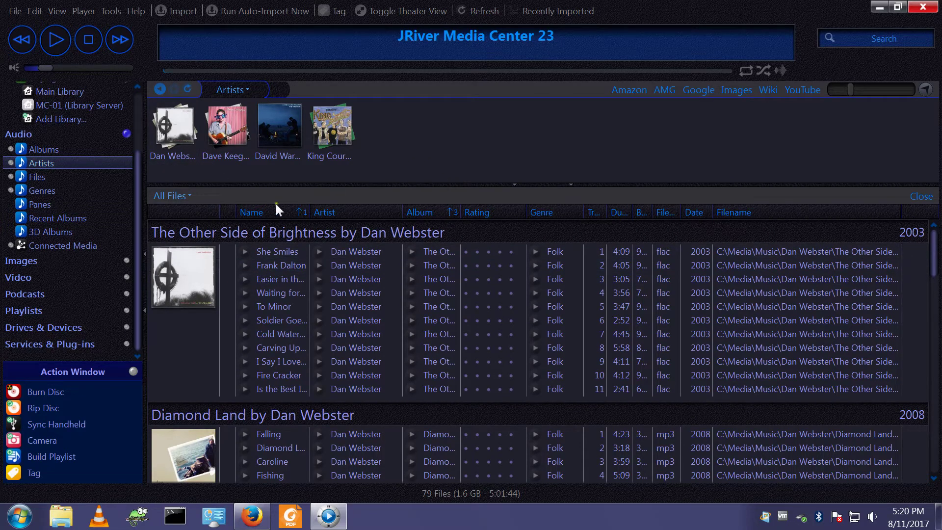
mouse_move(181, 140)
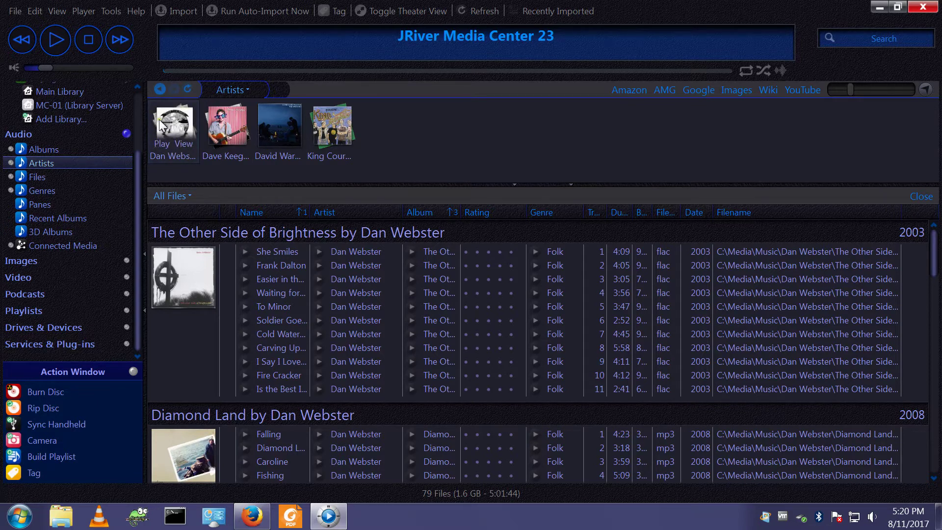
scroll(390, 276, down, 5)
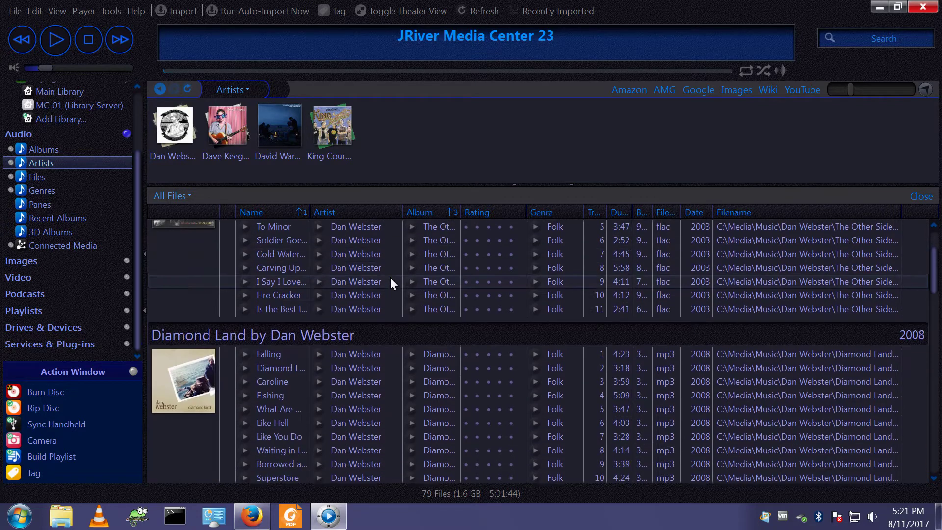
scroll(393, 296, up, 5)
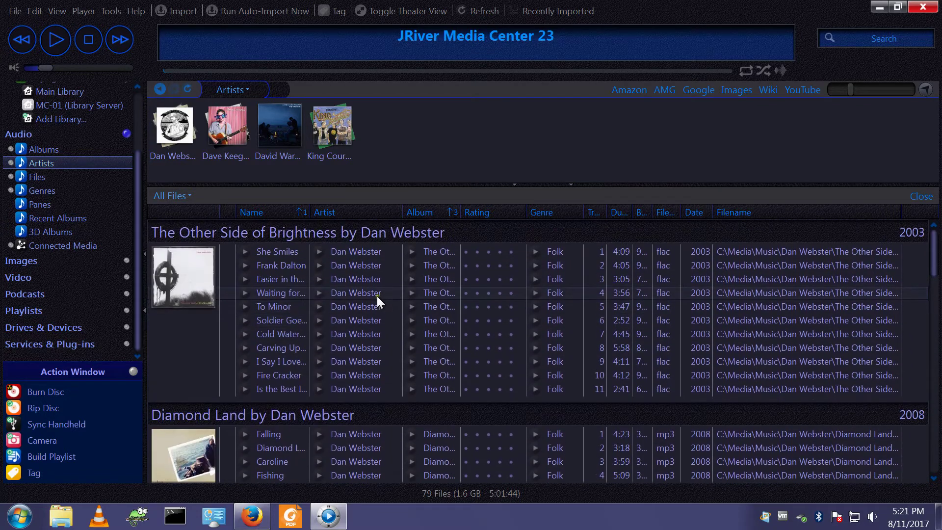
click(171, 195)
click(52, 143)
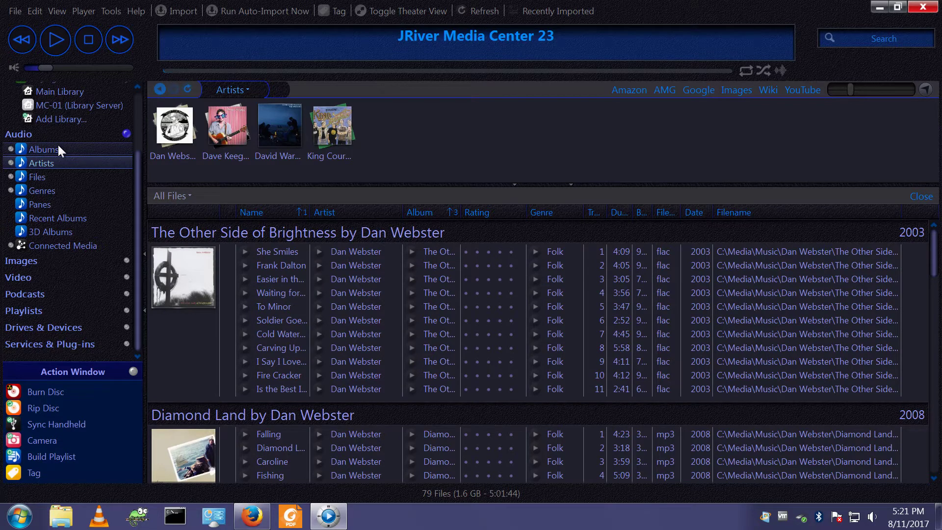
click(44, 149)
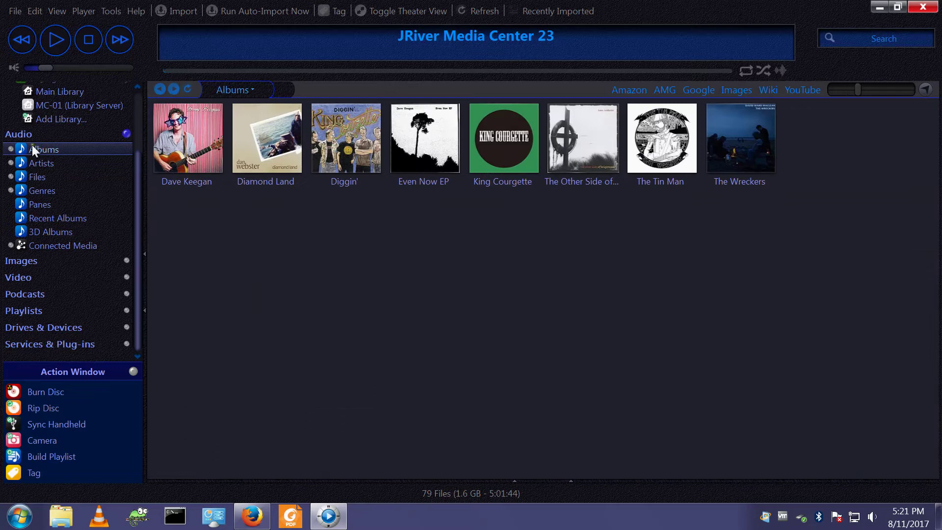
Step: Add a library view named Sample Rate Review under Audio, based on the Panes (genre, artist, album) template
right_click(23, 135)
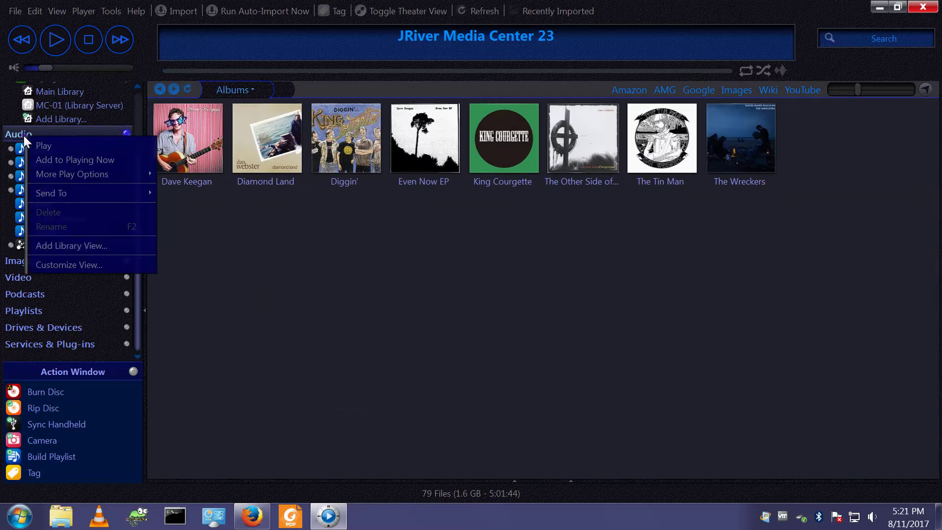
click(67, 245)
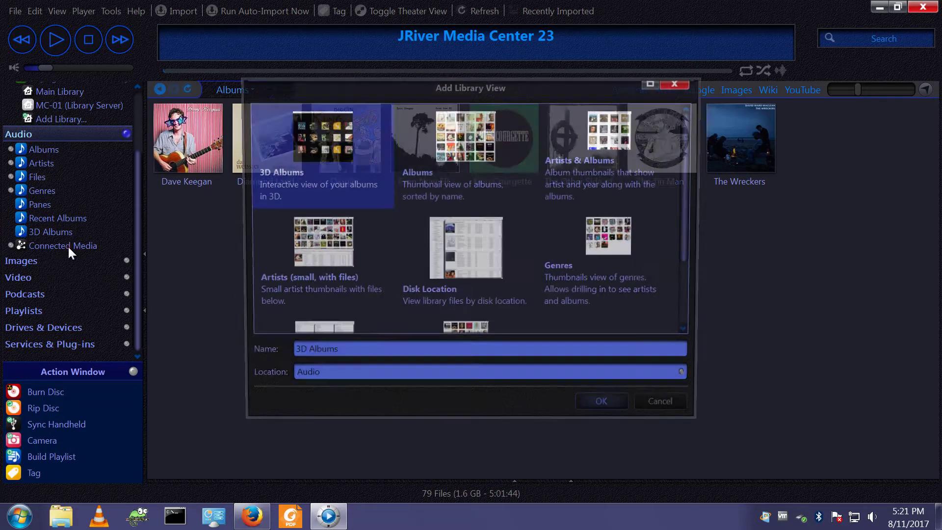
scroll(346, 291, down, 3)
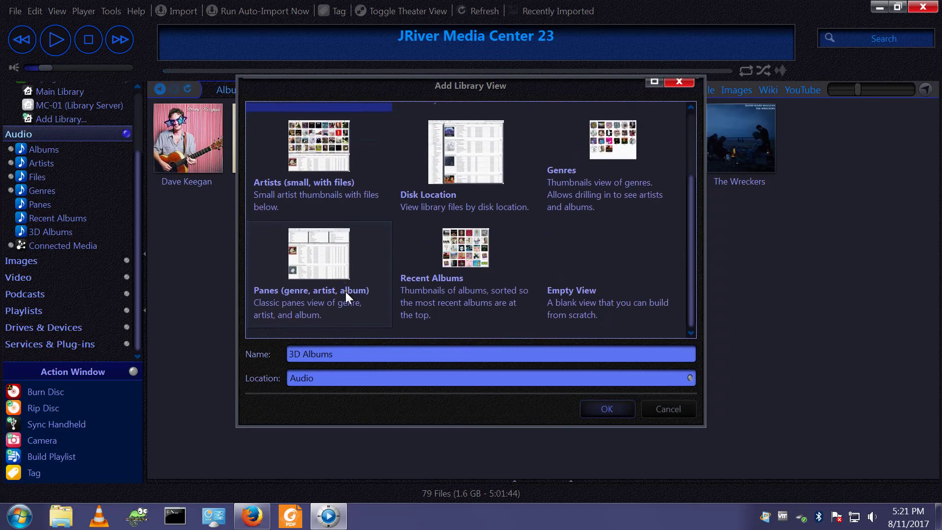
click(316, 257)
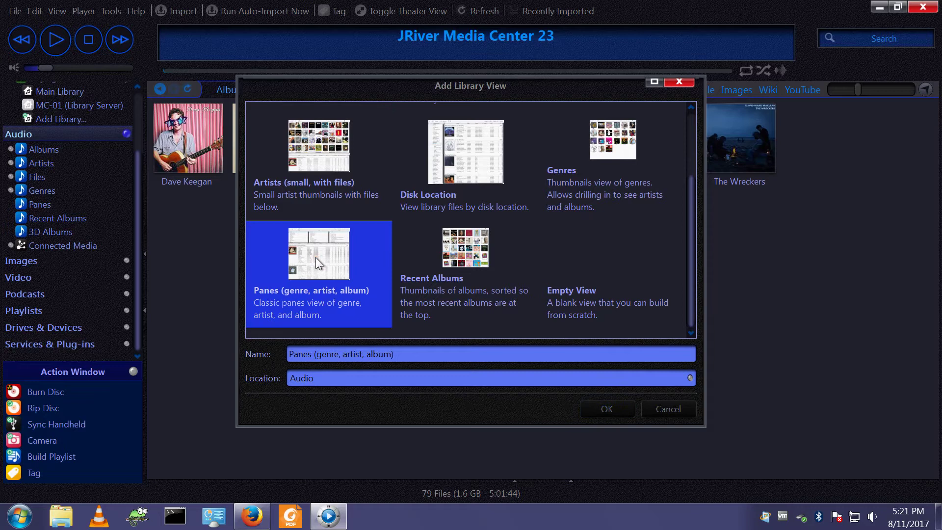
click(446, 353)
key(Home)
drag(406, 353, 222, 323)
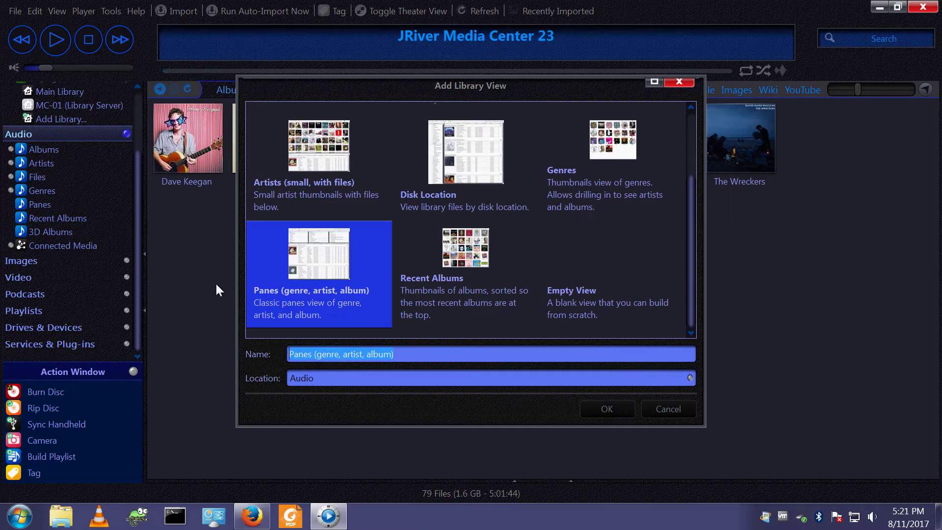
text(Sample )
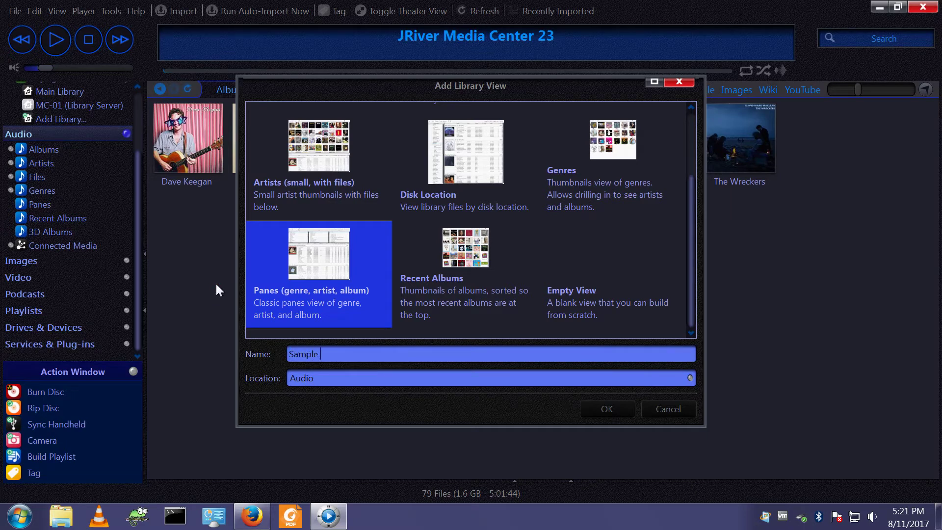
text(Rate Review)
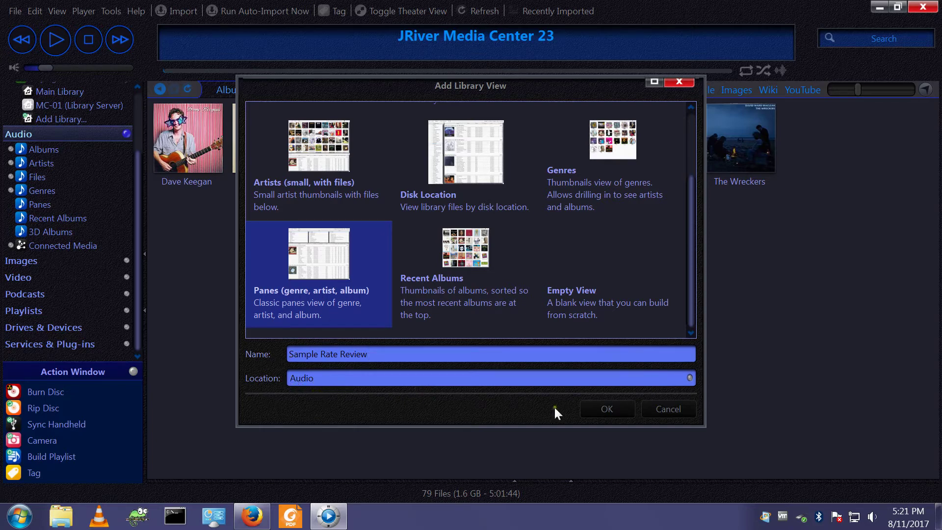
click(597, 408)
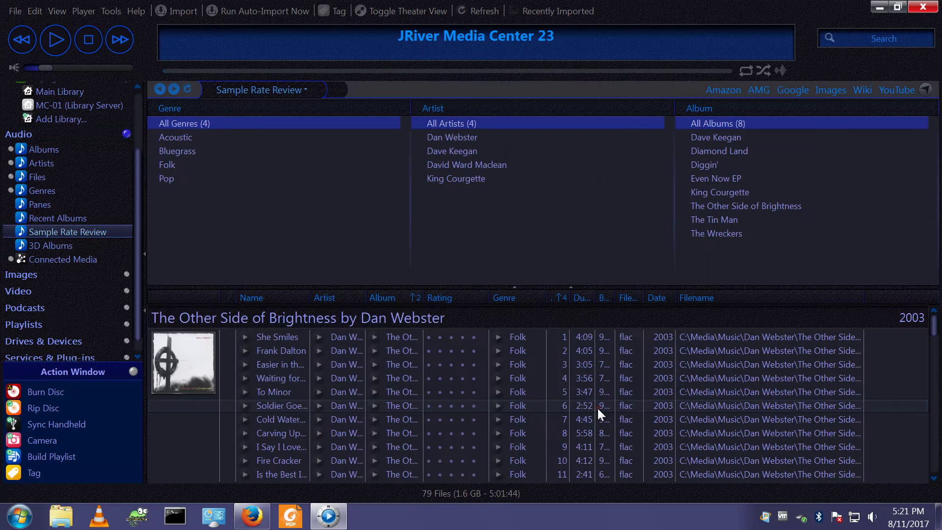
Step: Customize the Sample Rate Review view by removing its Genre, Album Artist (auto) and Album categories
right_click(63, 231)
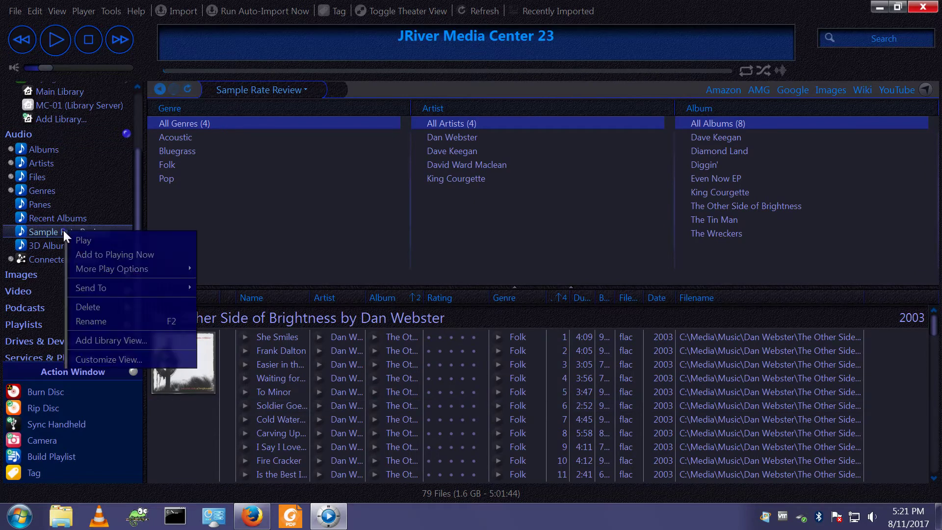
click(96, 359)
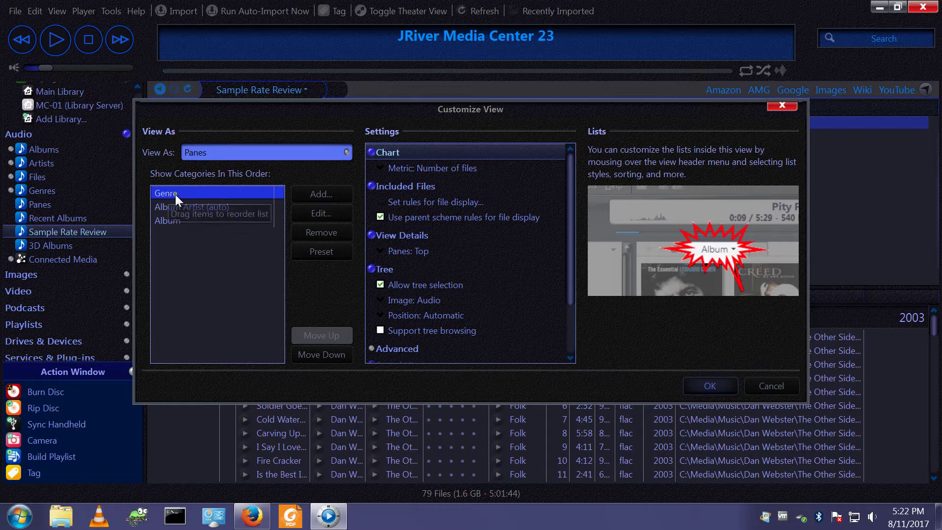
click(305, 233)
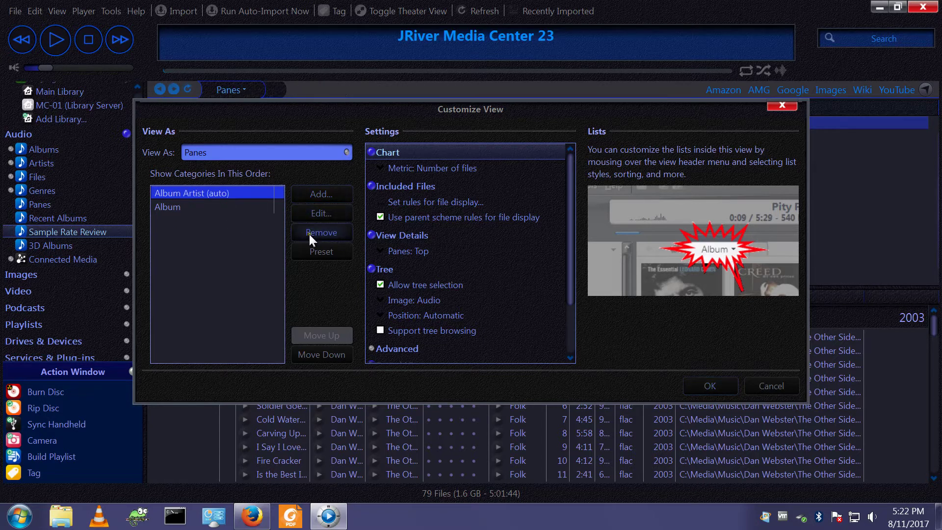
click(310, 233)
click(315, 233)
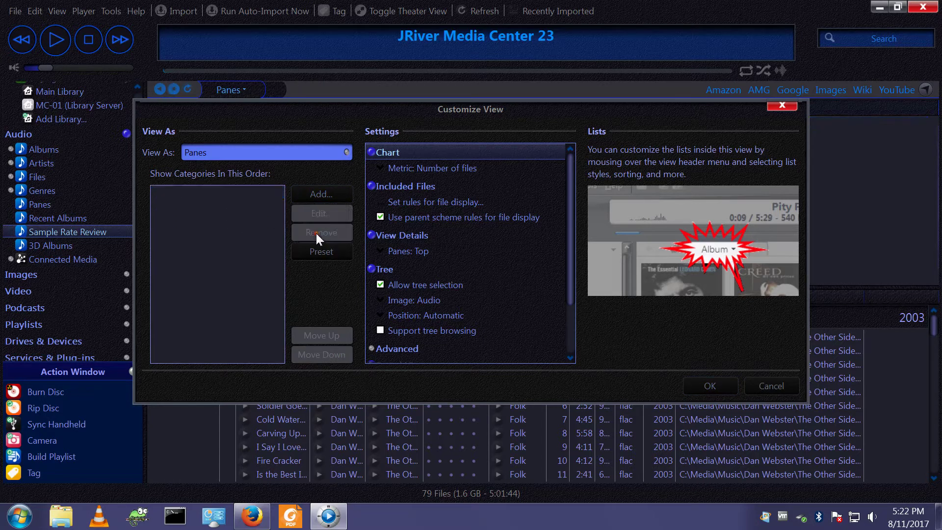
Step: Add the library field Filename (path) as the first category of the view
click(346, 190)
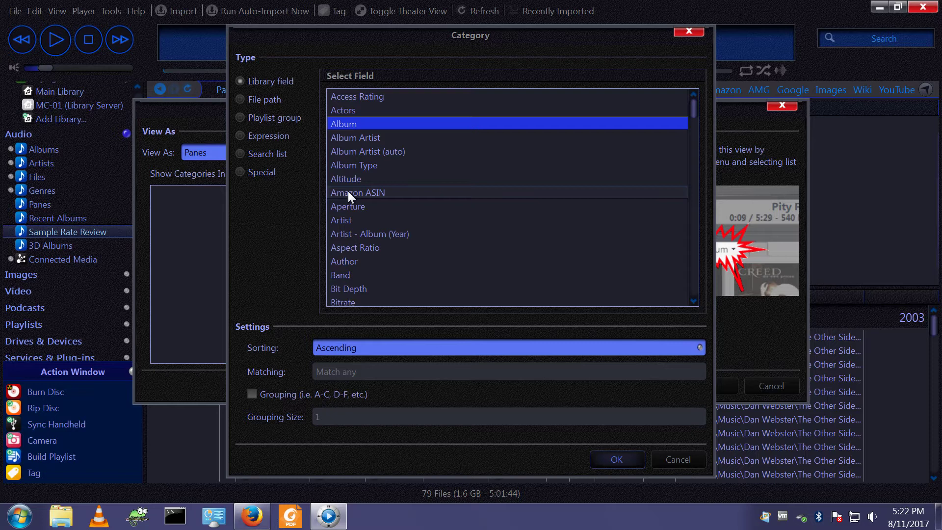
click(386, 221)
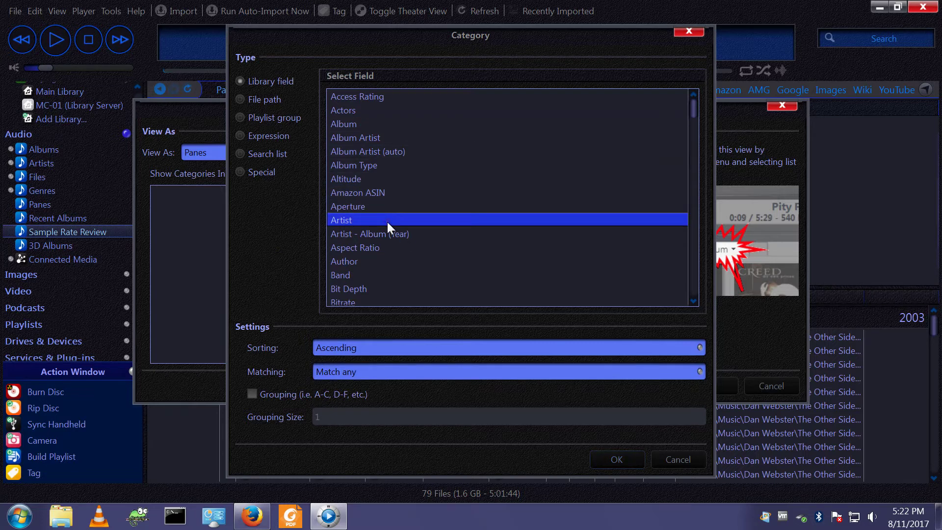
key(f)
scroll(490, 240, down, 3)
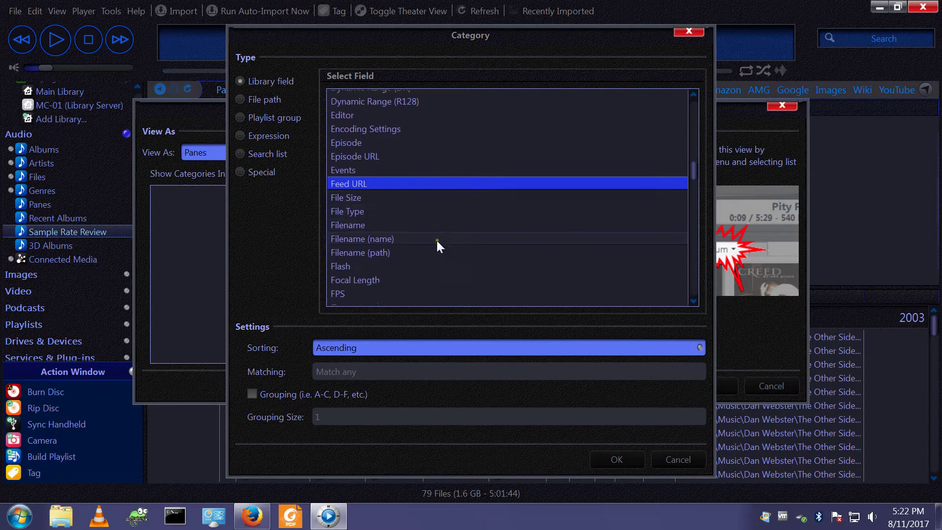
click(378, 250)
click(615, 460)
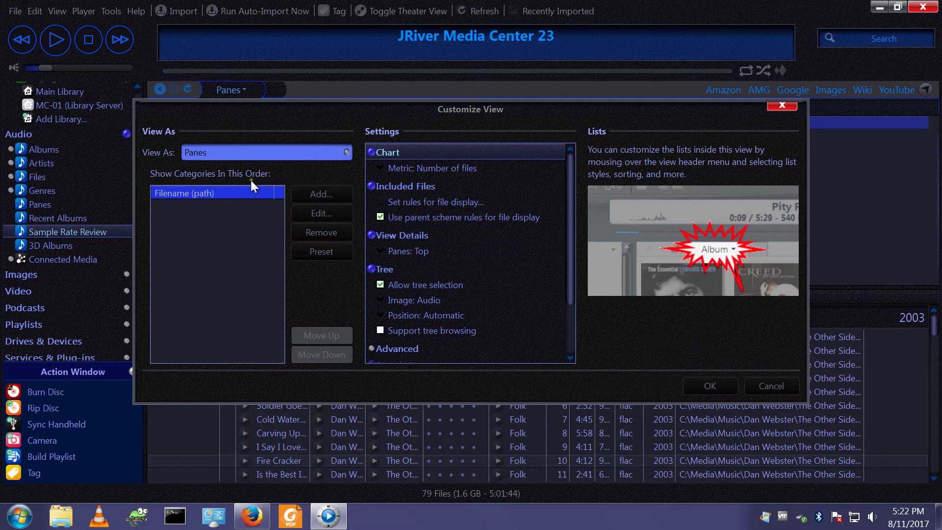
Step: Add the library field Sample Rate as a category after Filename (path)
click(321, 194)
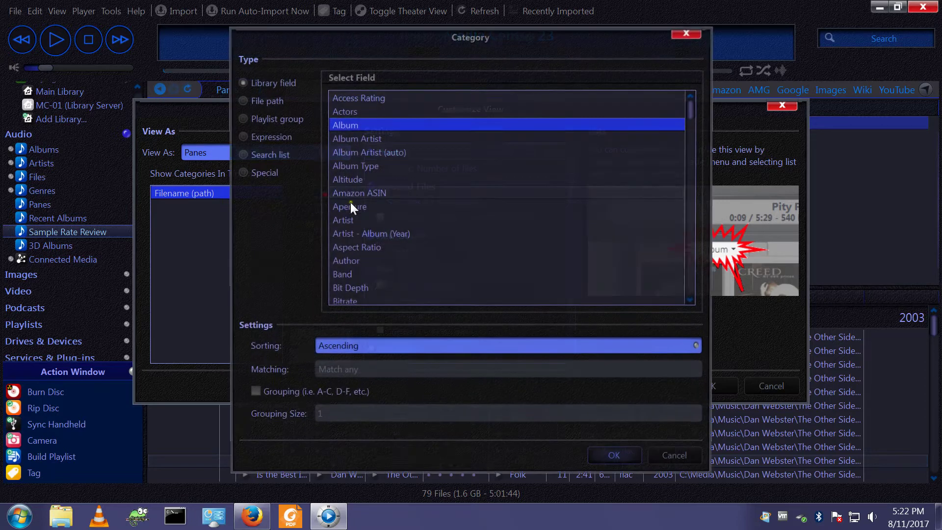
click(371, 217)
key(s)
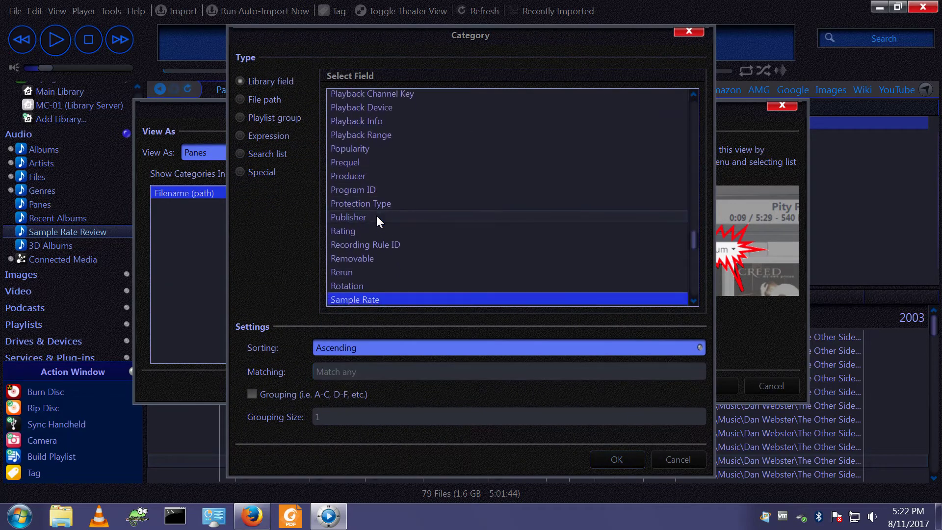
click(613, 460)
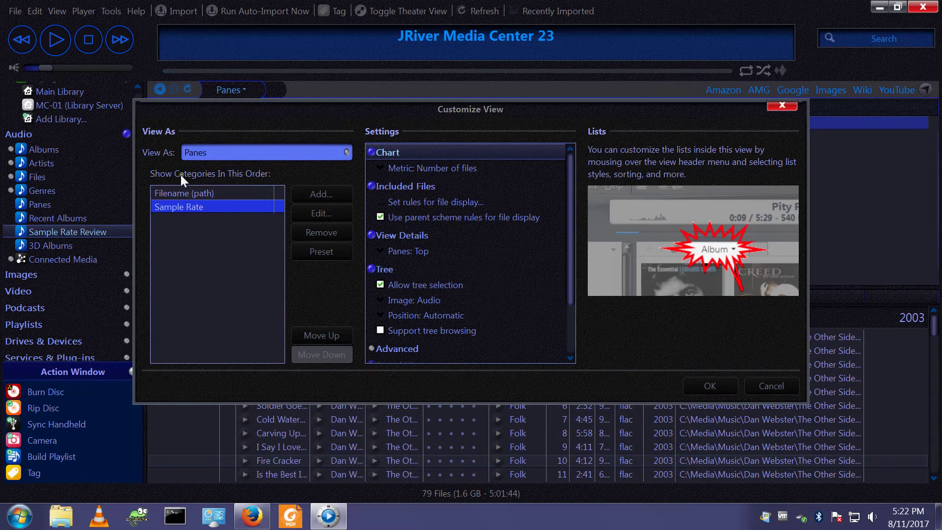
Step: Add the library fields Bit Depth and Album as the third and fourth categories of the view
click(319, 196)
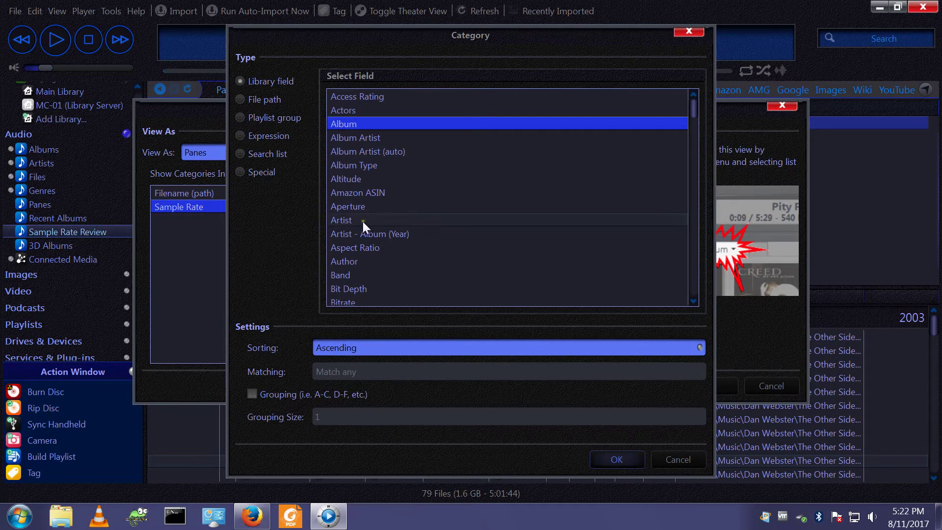
click(355, 289)
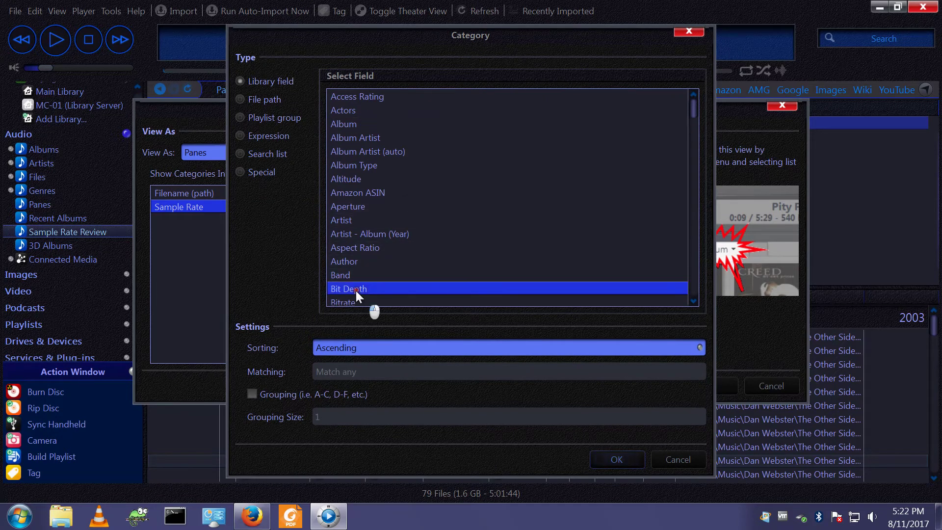
click(614, 460)
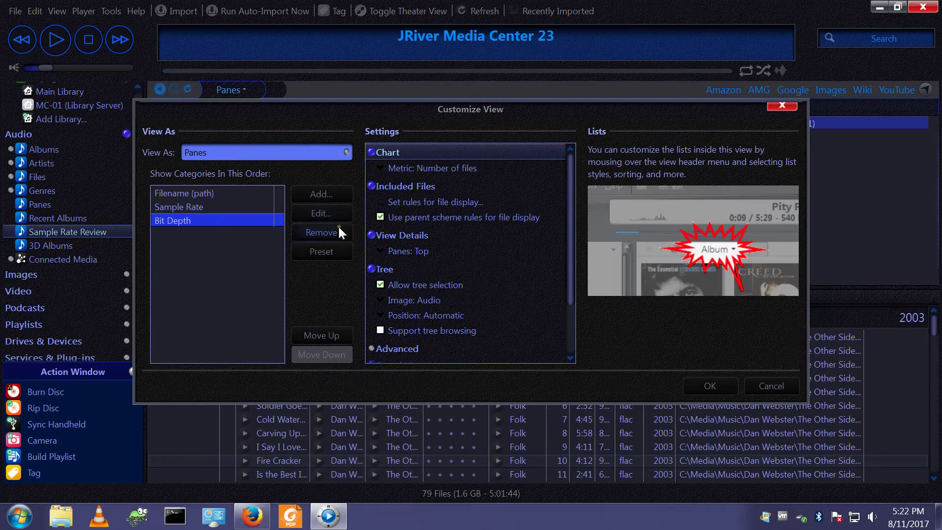
click(339, 195)
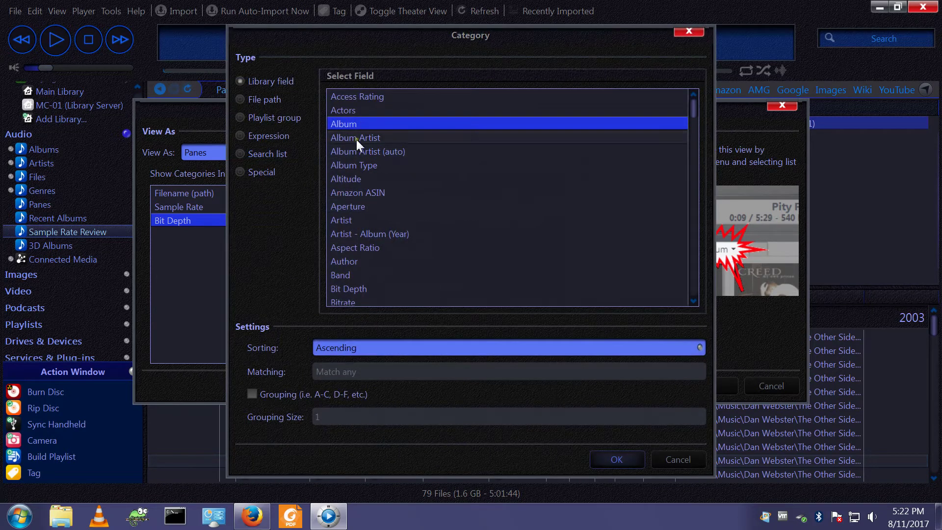
click(616, 460)
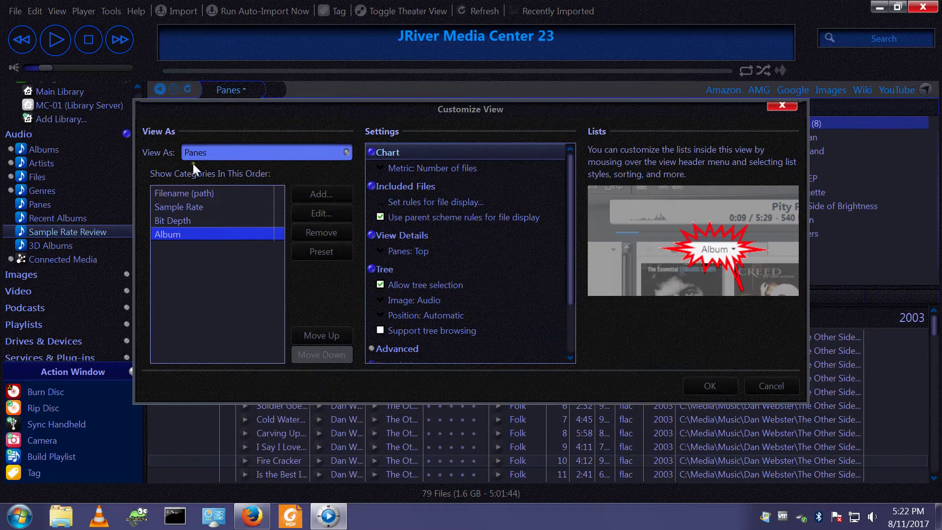
Step: Add the library field Album Artist as the fifth category of the view
click(312, 193)
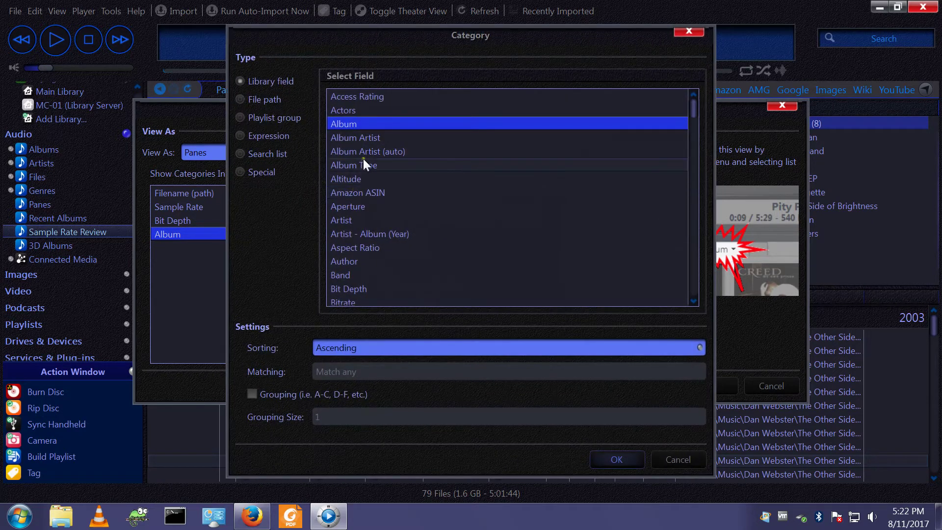
click(357, 138)
click(617, 456)
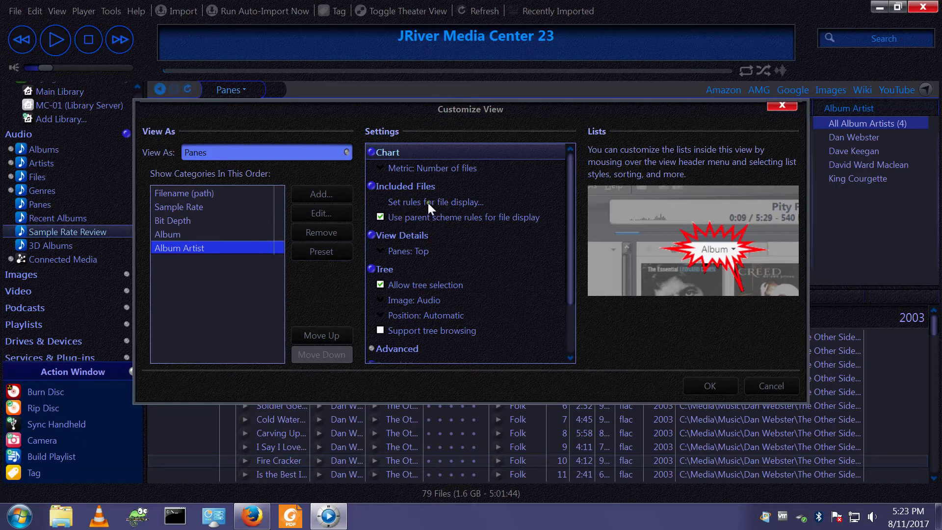
Step: Create a file display rule for the view with the Genre field and the condition is not any
click(413, 203)
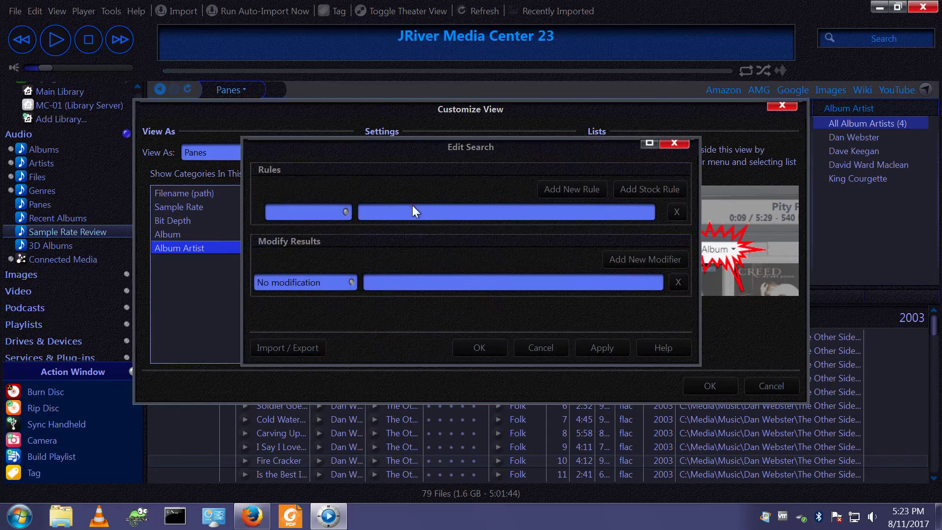
click(346, 212)
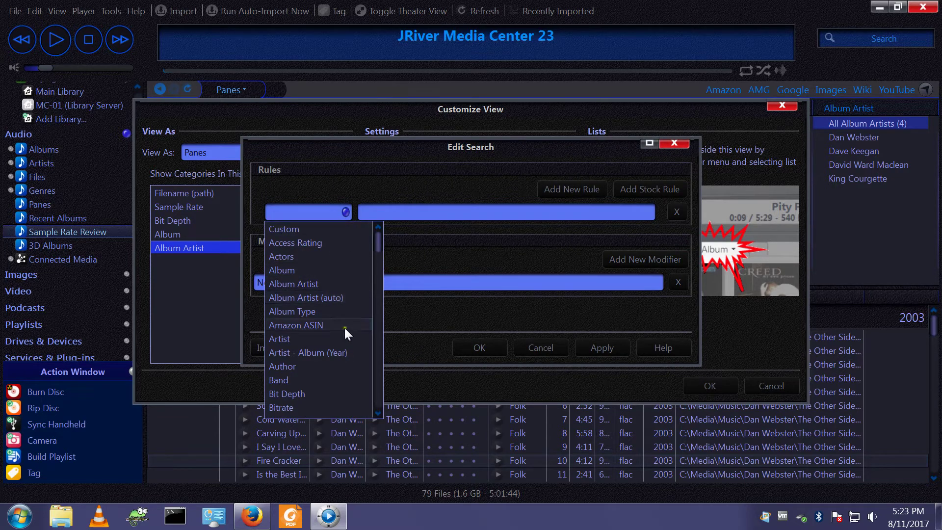
scroll(300, 364, down, 3)
scroll(300, 366, down, 2)
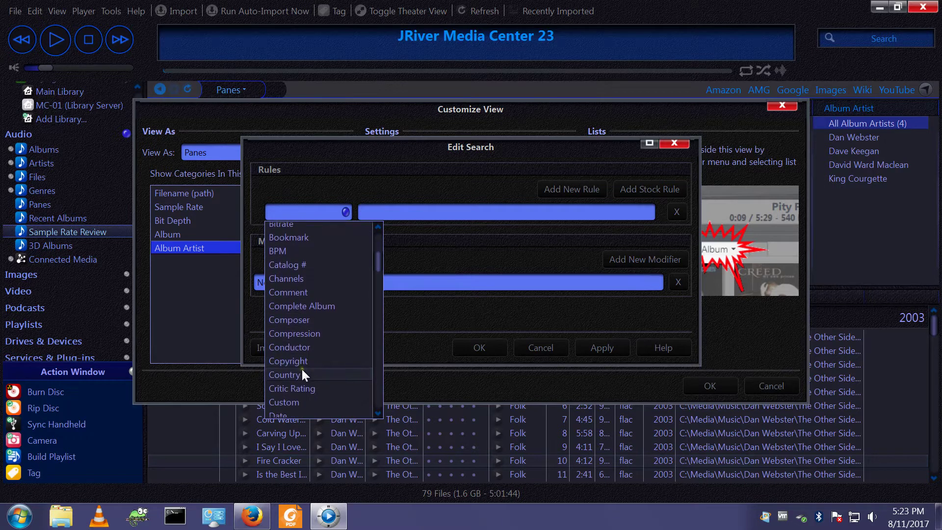
scroll(310, 368, down, 2)
scroll(311, 368, down, 5)
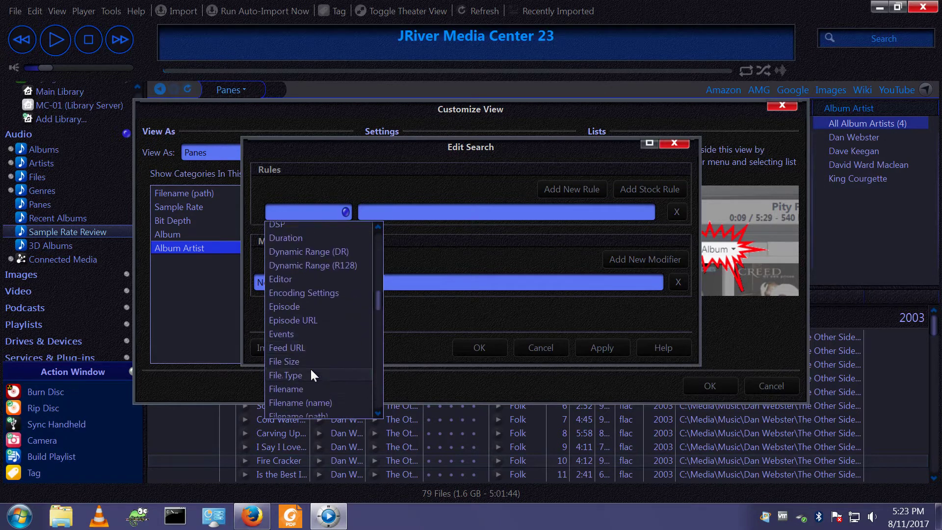
click(283, 412)
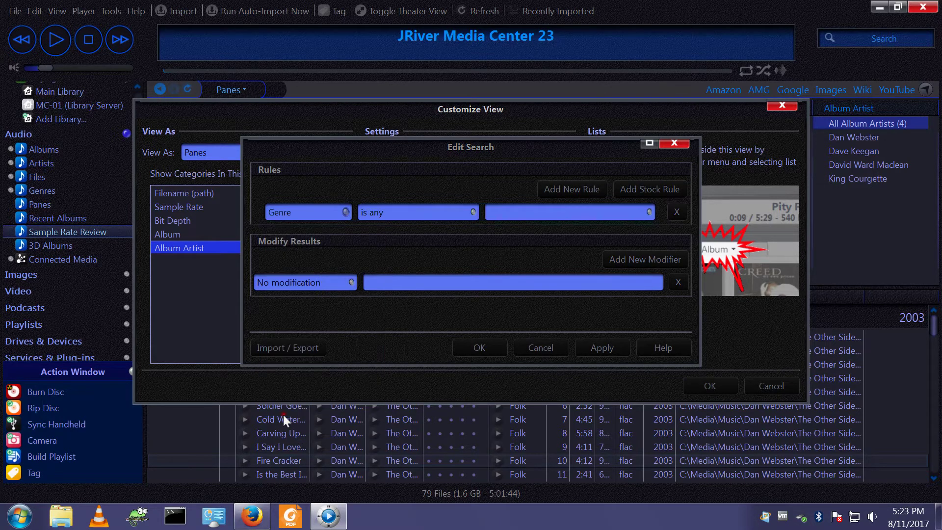
click(472, 212)
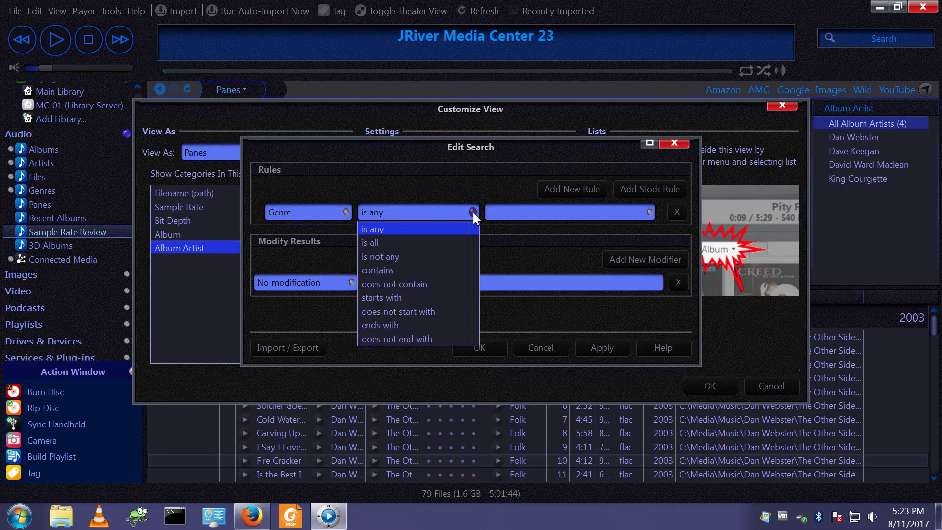
click(386, 256)
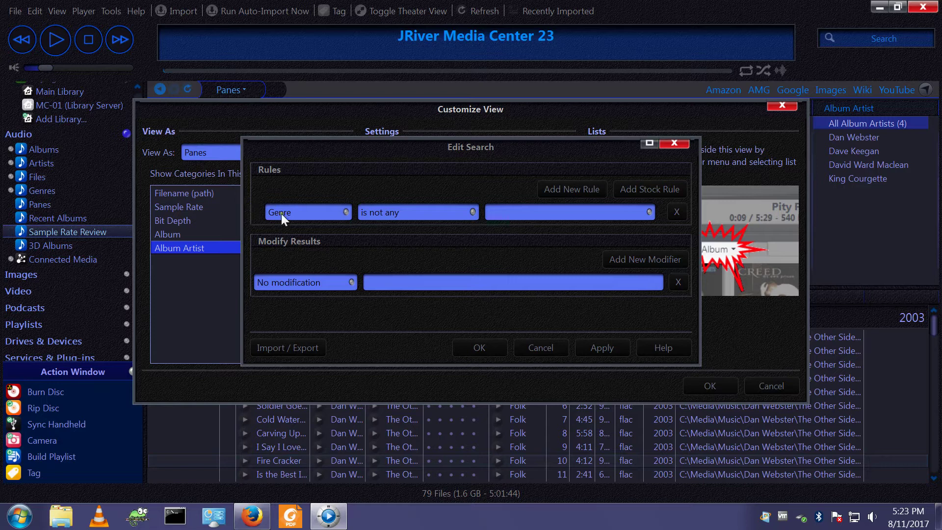
Step: Try selecting Pop and <empty> as the excluded genres, and remove the Genre rule from the file display rules
click(519, 216)
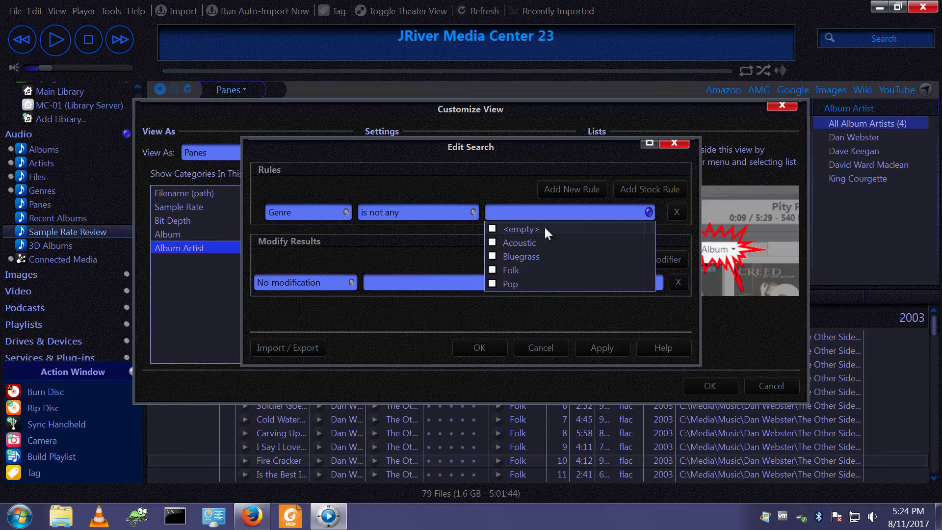
click(493, 283)
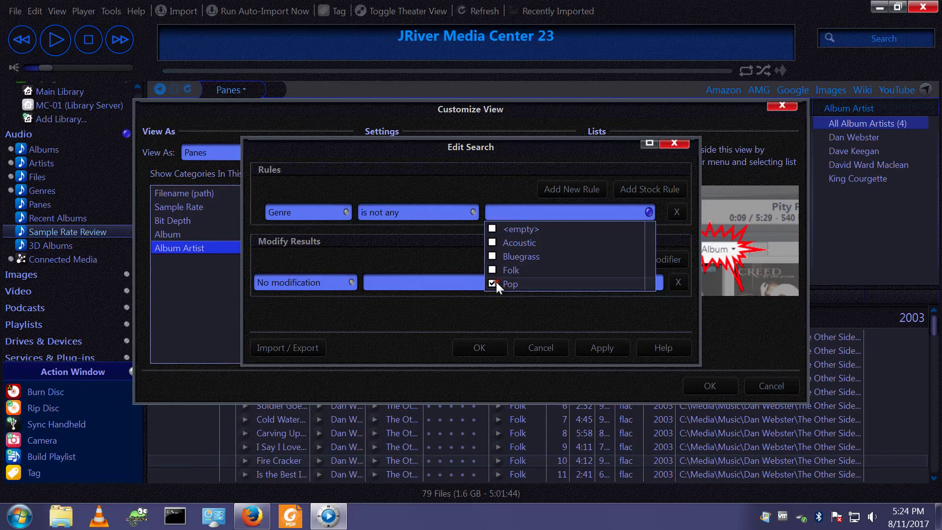
click(510, 330)
click(517, 212)
click(517, 211)
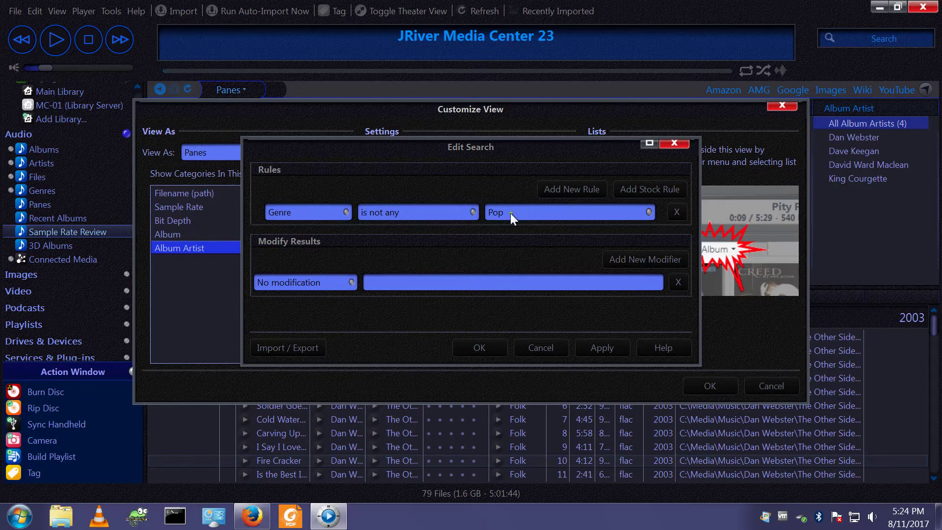
click(579, 211)
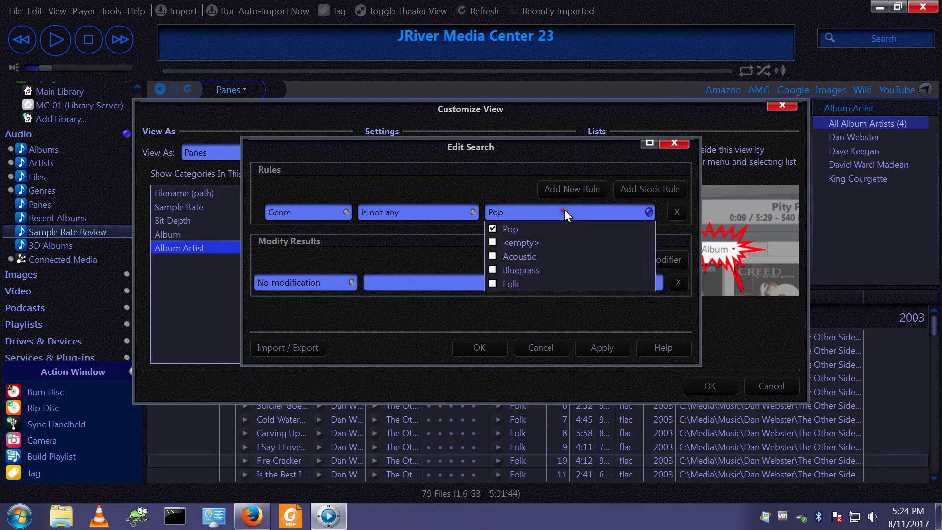
click(508, 243)
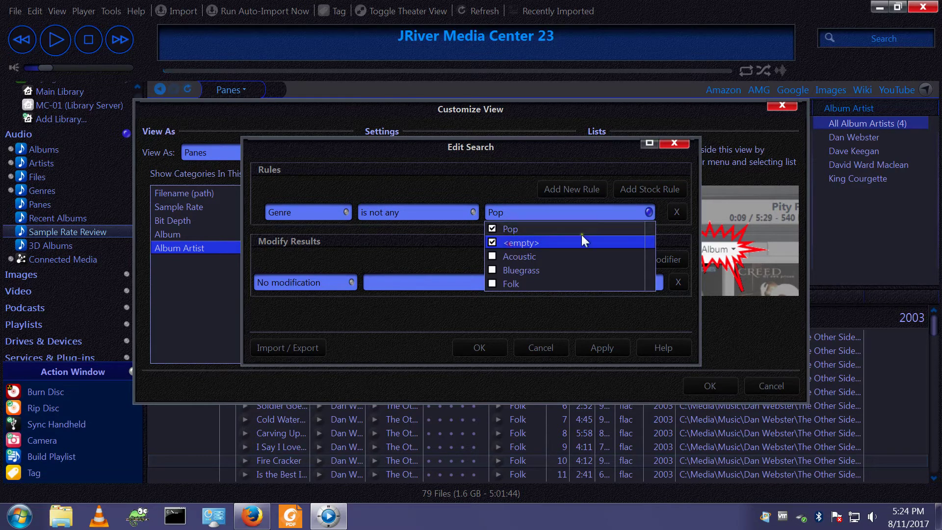
click(677, 212)
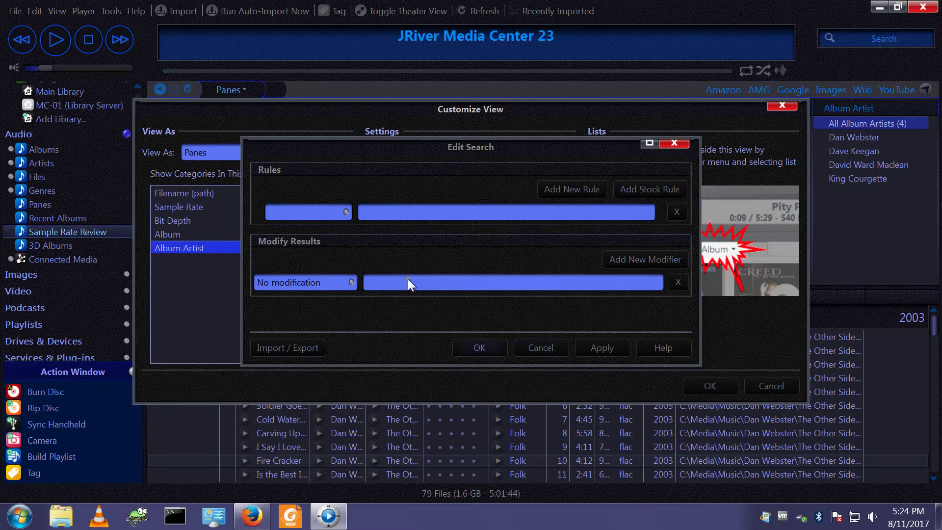
click(486, 349)
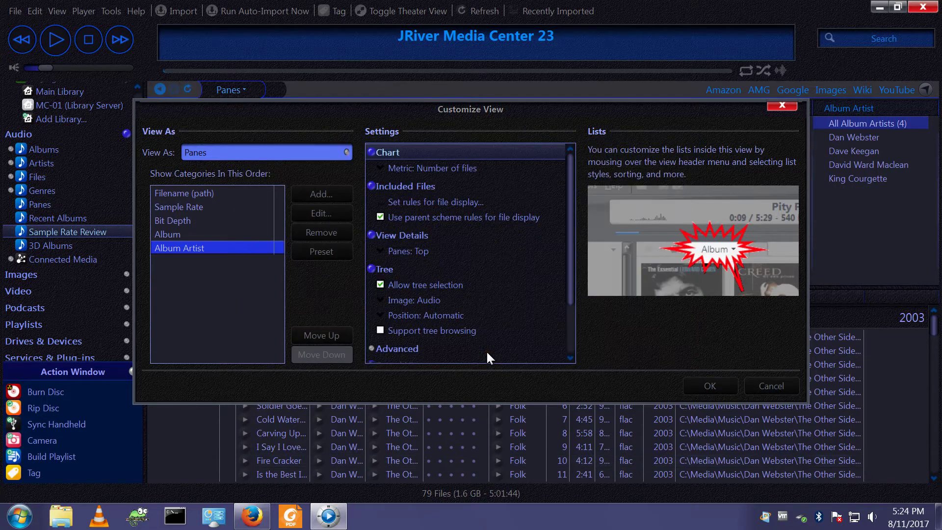
Step: Save the customized view and return to Sample Rate Review after looking at the Artists and Albums views
click(715, 385)
click(101, 218)
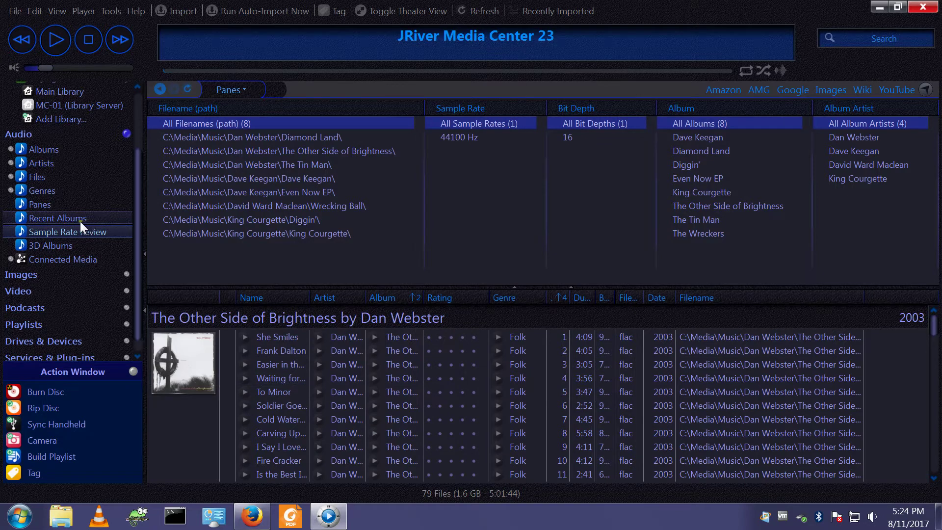
click(57, 156)
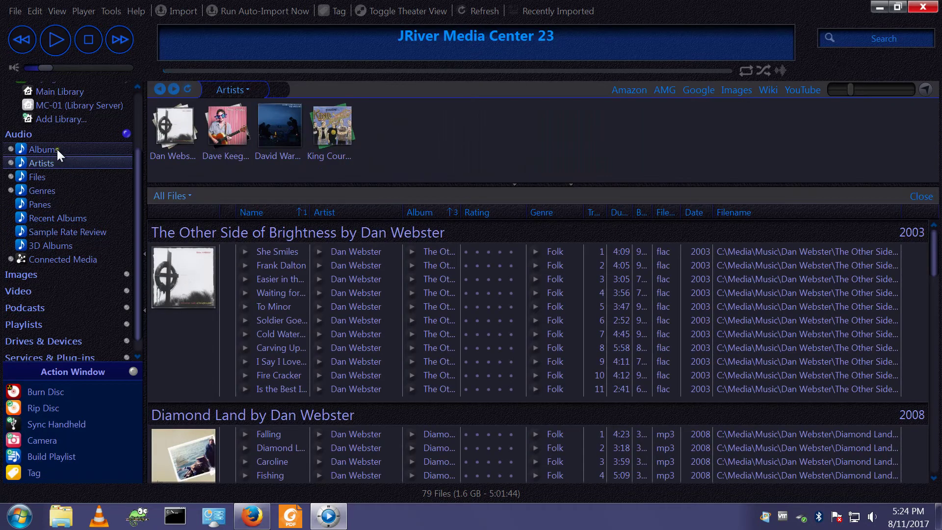
click(56, 149)
click(38, 162)
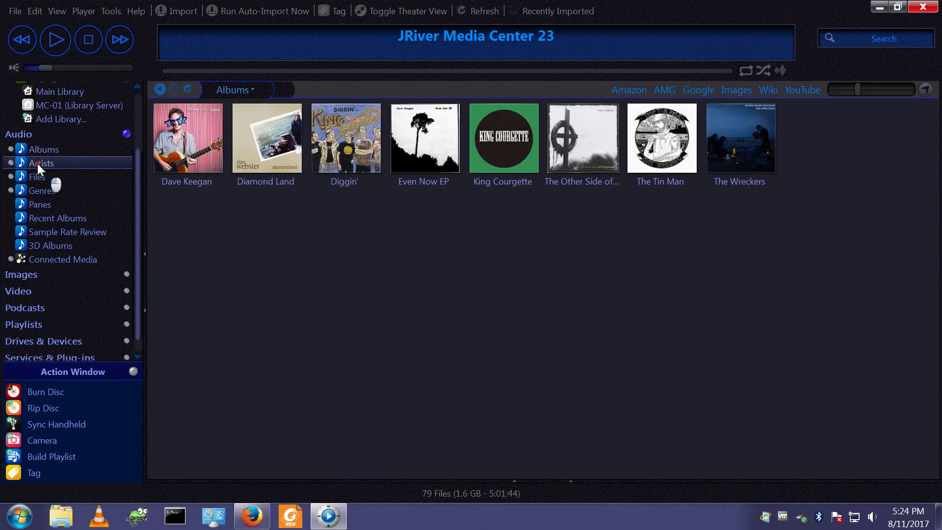
click(42, 234)
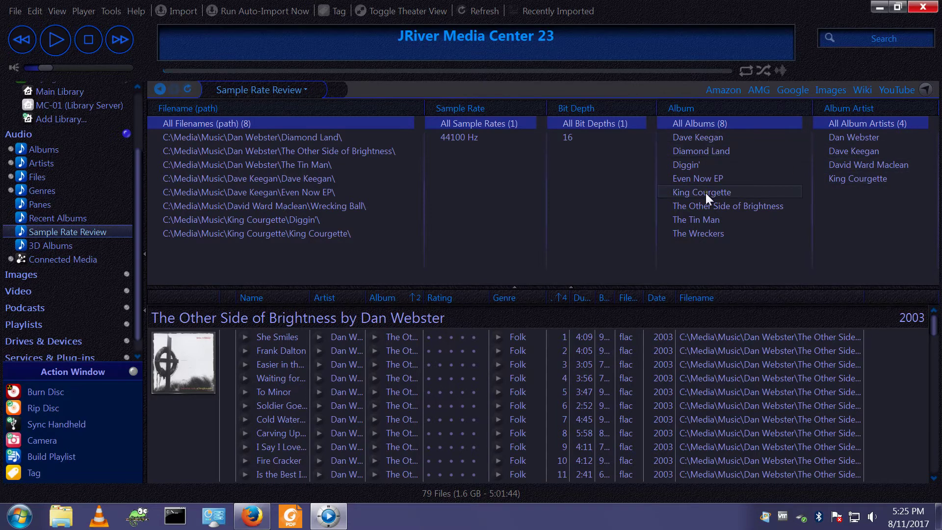
Step: Customize the Sample Rate Review view again and start a file display rule on the Genre field
right_click(57, 231)
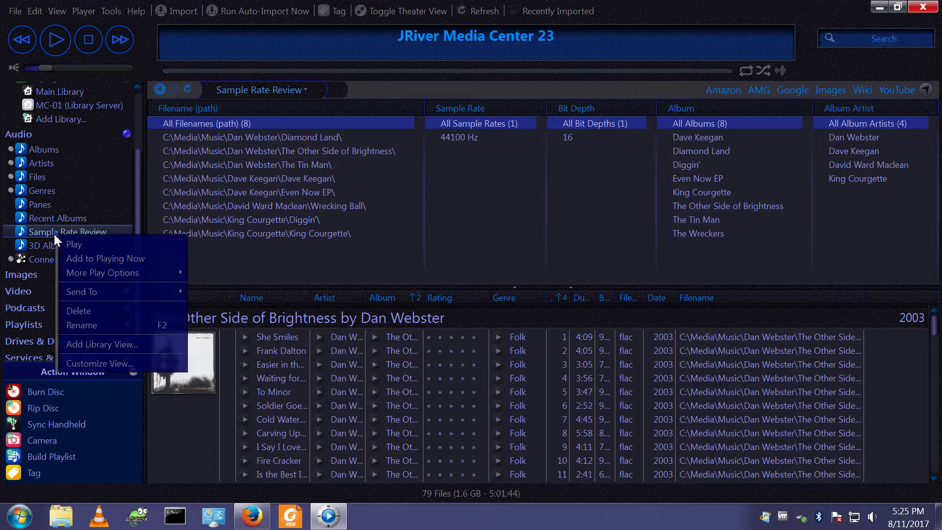
click(100, 361)
double_click(419, 201)
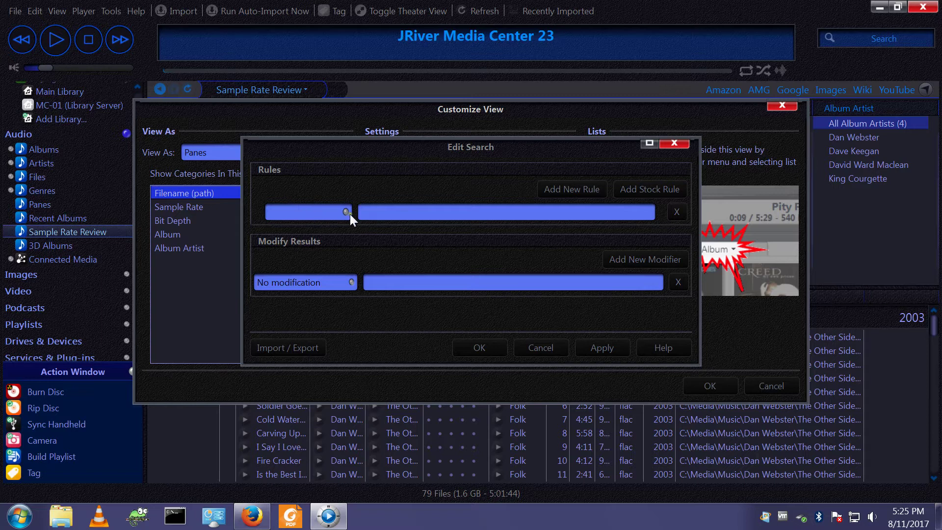
click(347, 212)
scroll(305, 331, down, 10)
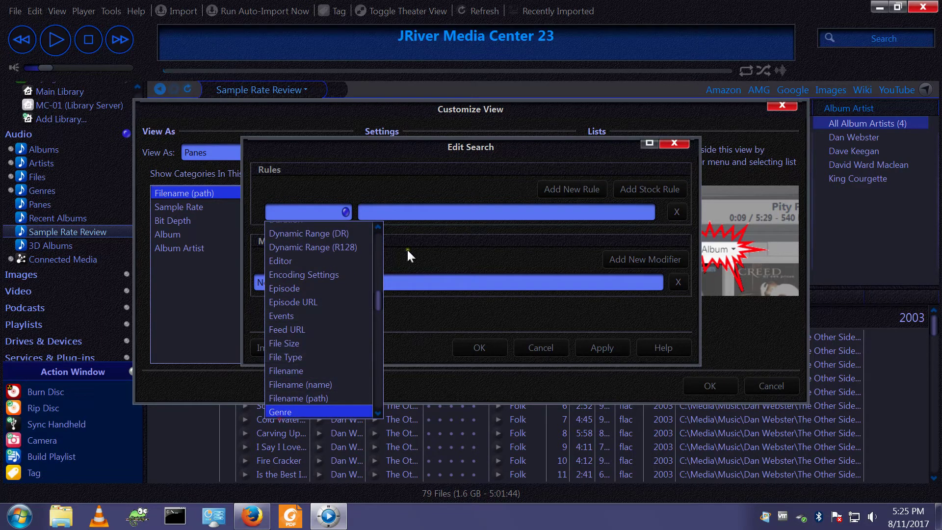
click(318, 412)
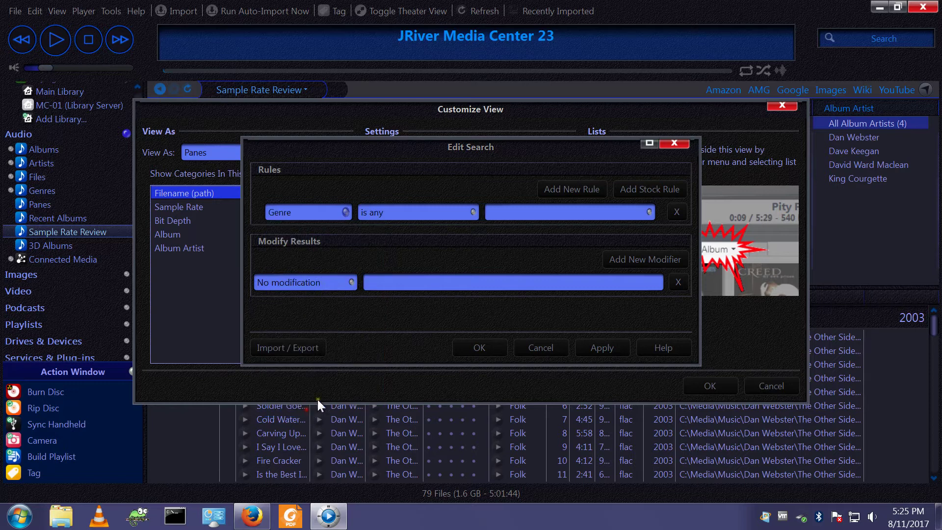
Step: Set the Genre rule to is not any Acoustic and save the customized view
click(472, 213)
click(414, 258)
click(649, 212)
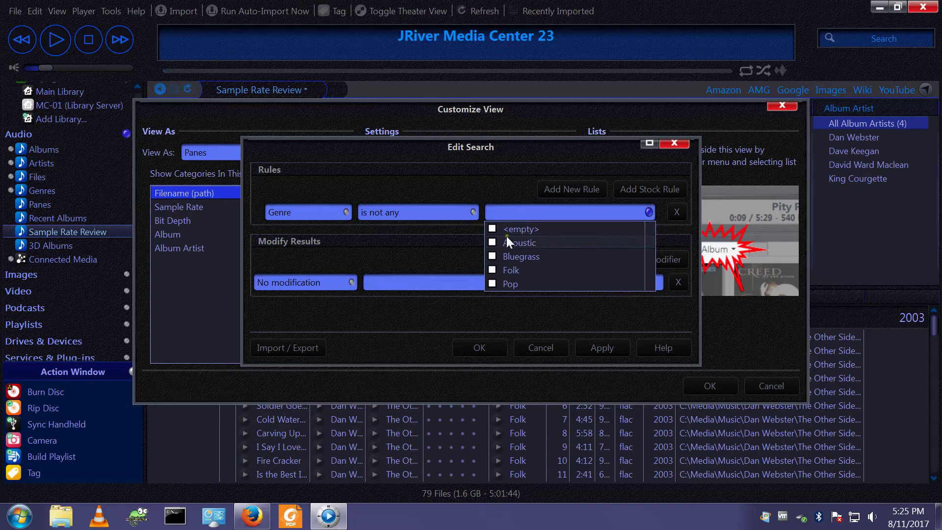
click(492, 242)
click(505, 343)
click(501, 346)
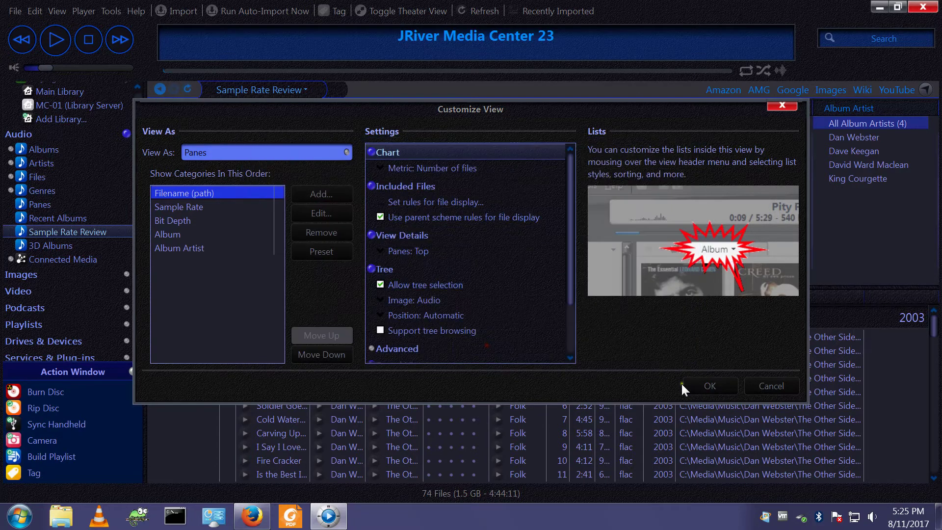
click(697, 384)
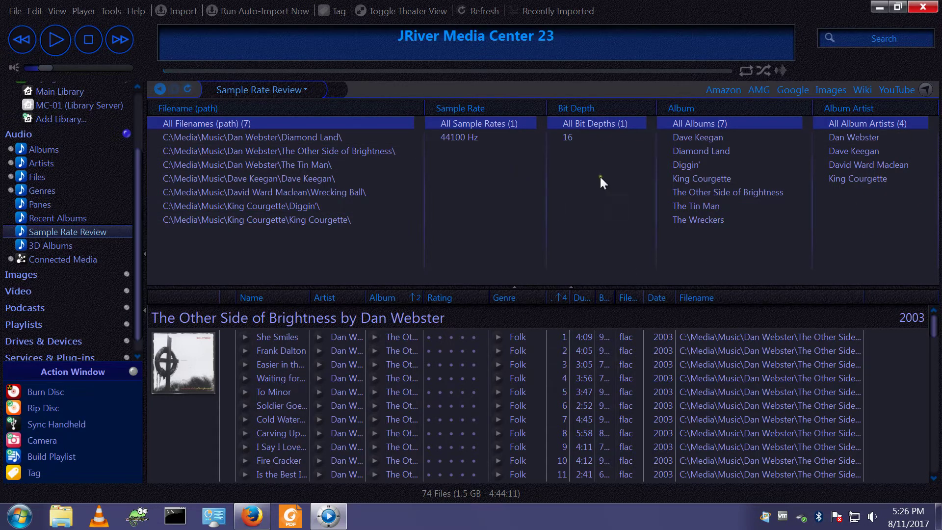
Step: Remove the Genre rule from the Sample Rate Review view's file display rules and save the view
right_click(66, 231)
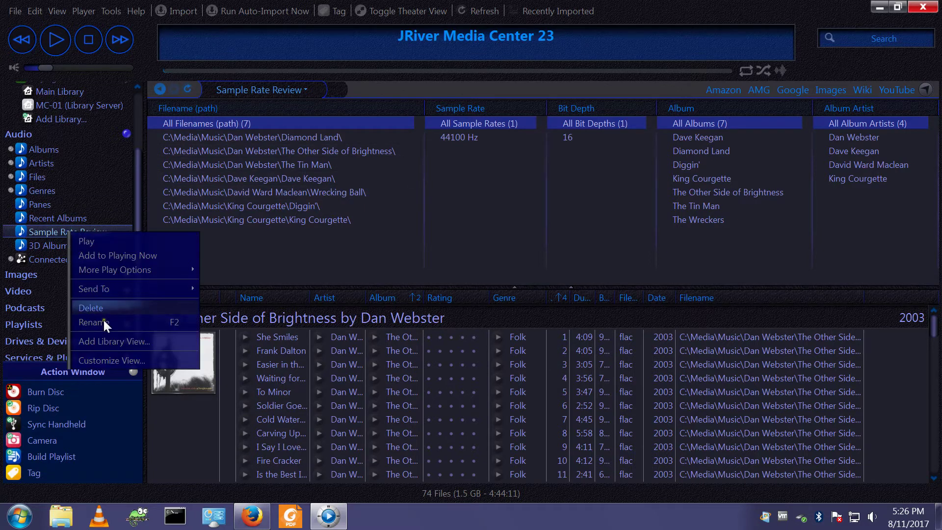
click(116, 360)
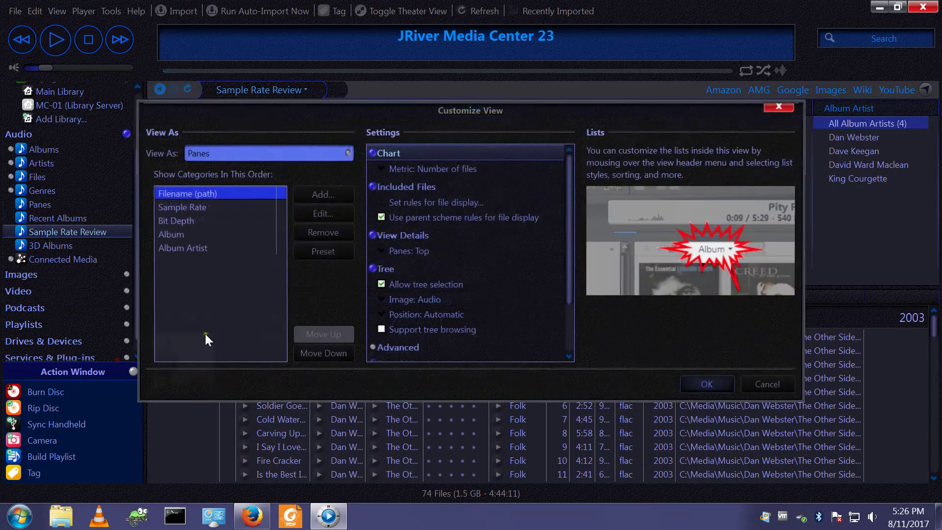
click(412, 202)
click(679, 216)
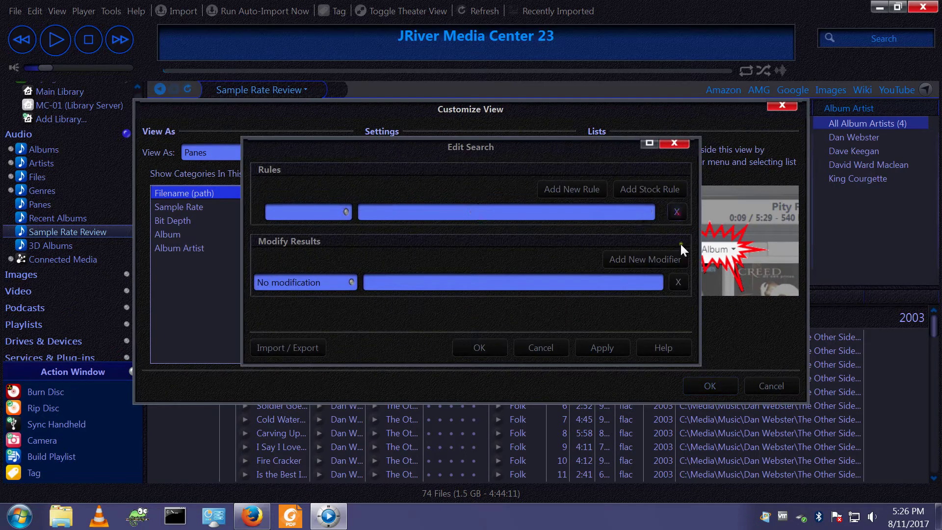
click(478, 346)
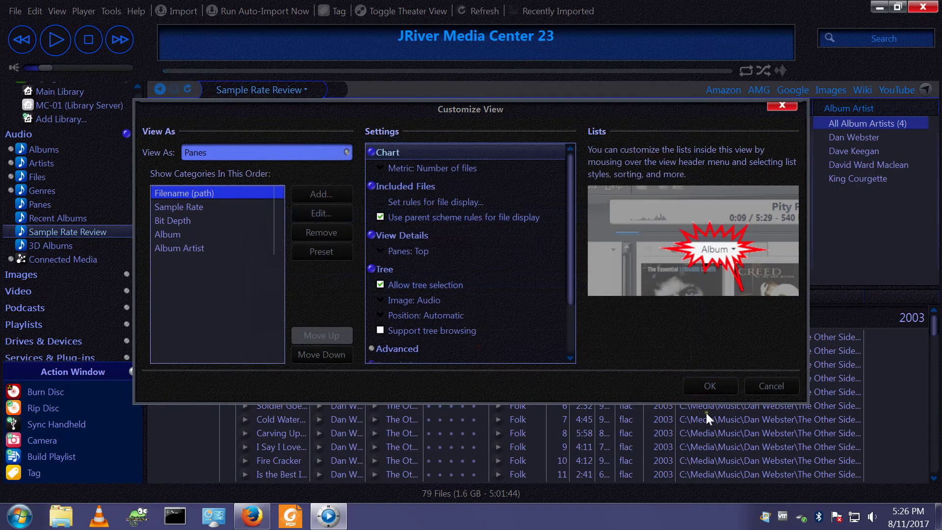
click(709, 386)
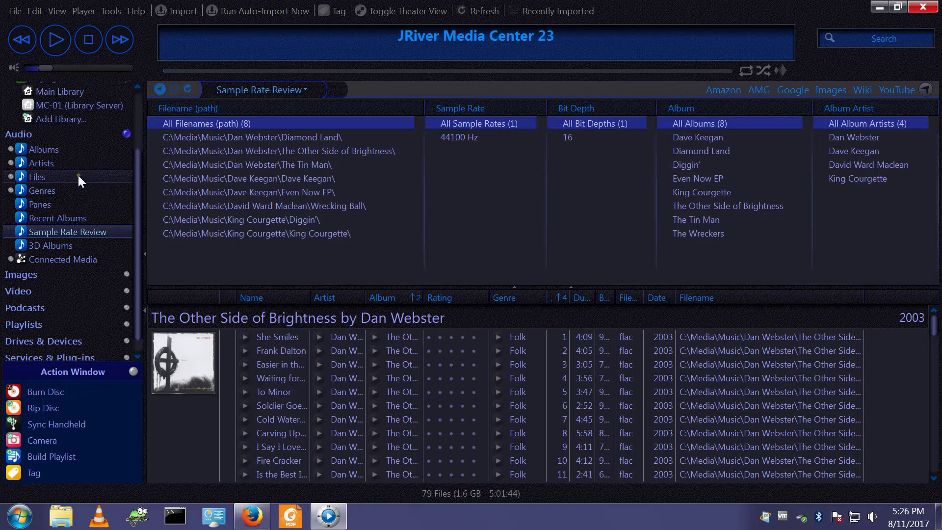
Step: Start adding a library view under Audio based on the Empty View template
right_click(21, 134)
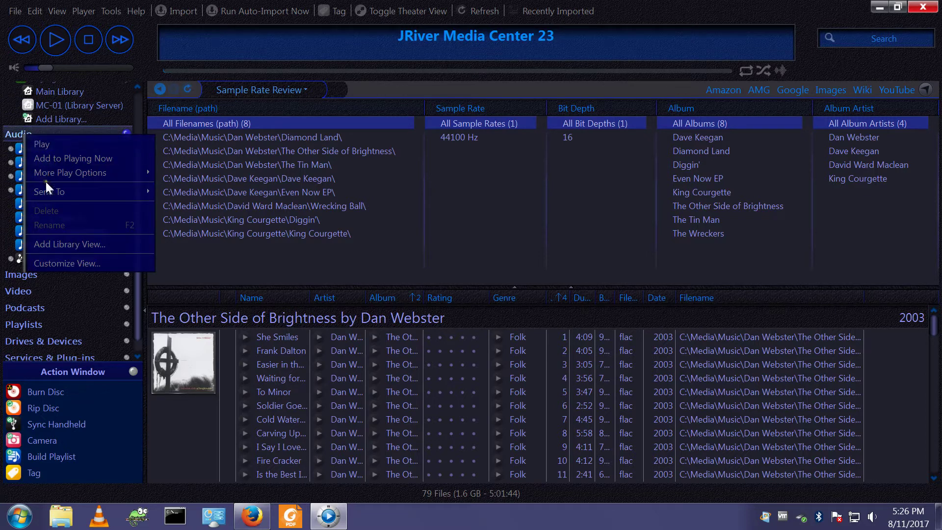
click(69, 243)
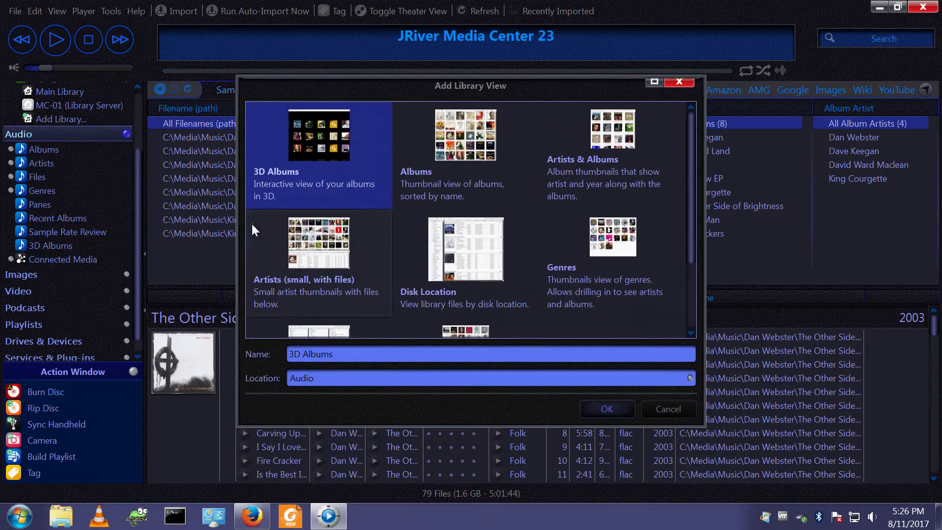
scroll(372, 245, down, 2)
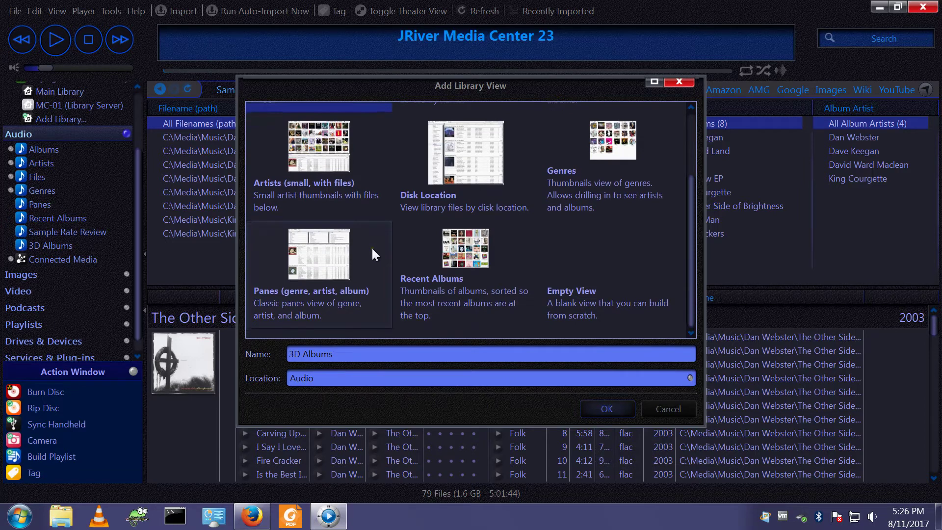
scroll(370, 248, up, 2)
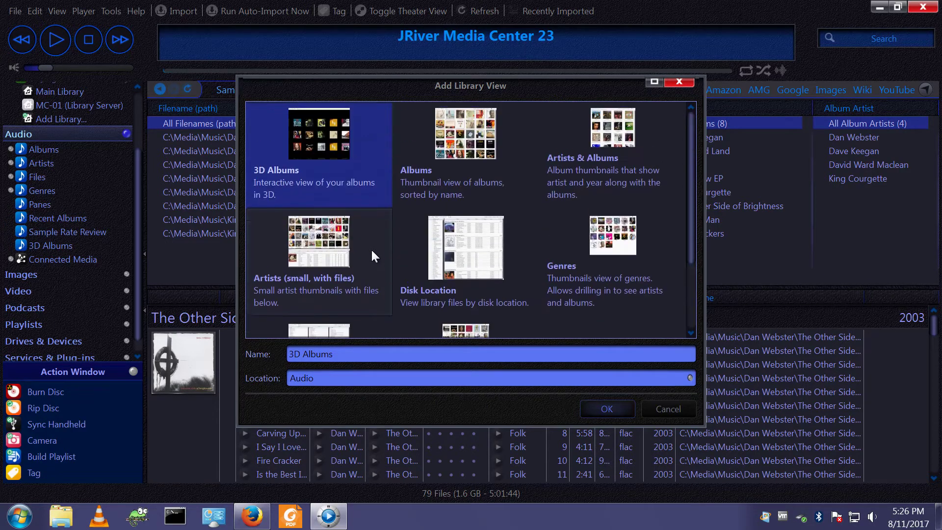
scroll(469, 221, down, 2)
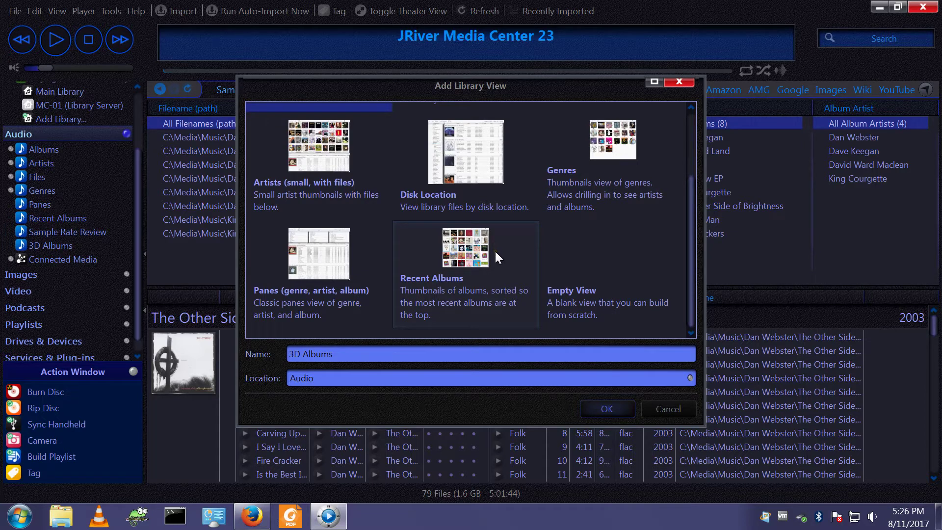
click(581, 302)
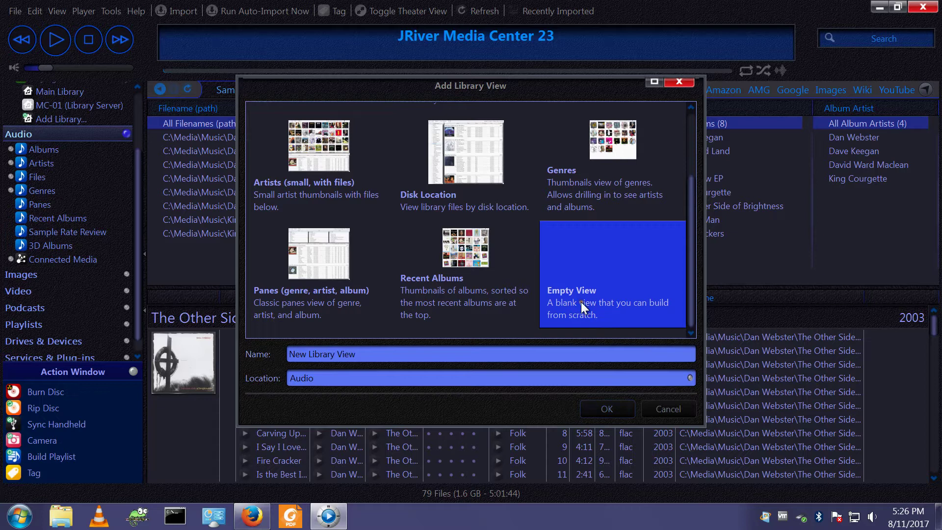
Step: Name the new library view Multiple Disc Albums and create it
click(385, 356)
key(Tab)
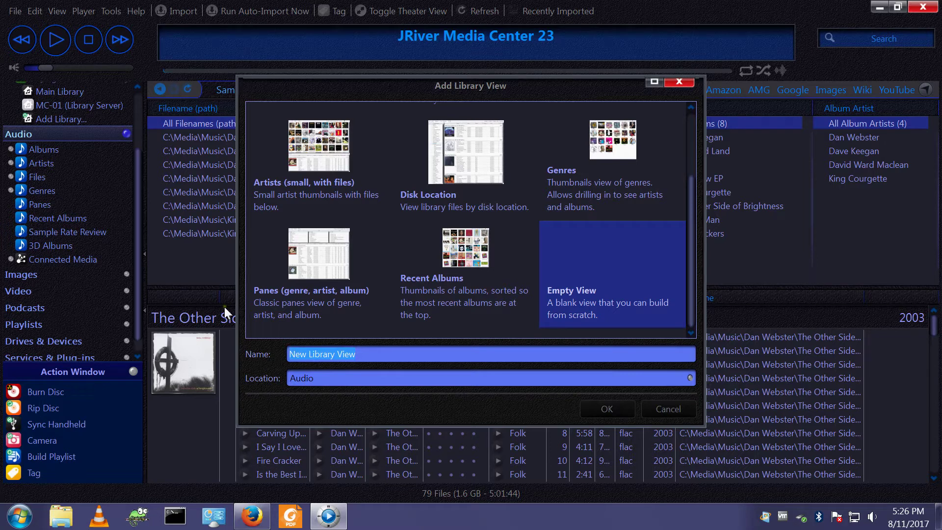
text(Multi)
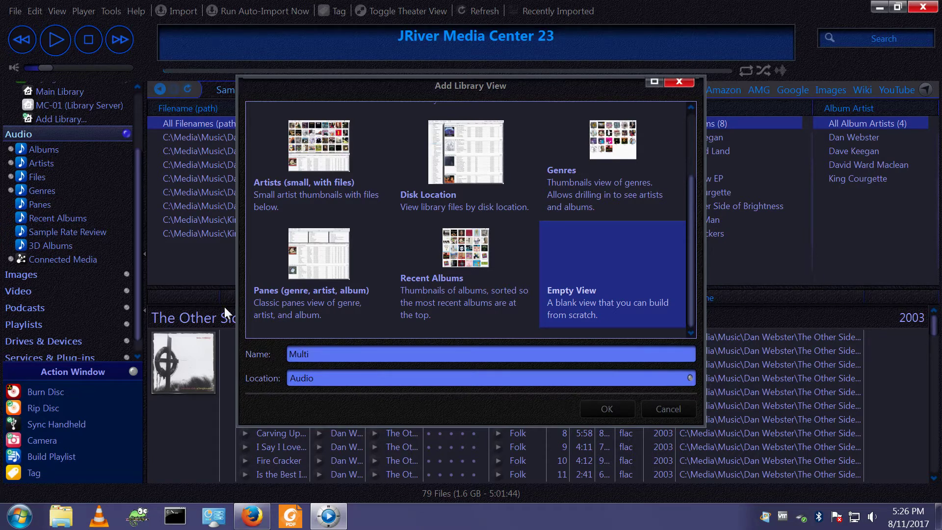
text(ple D)
text(ic)
text(s Album)
text(s)
click(608, 412)
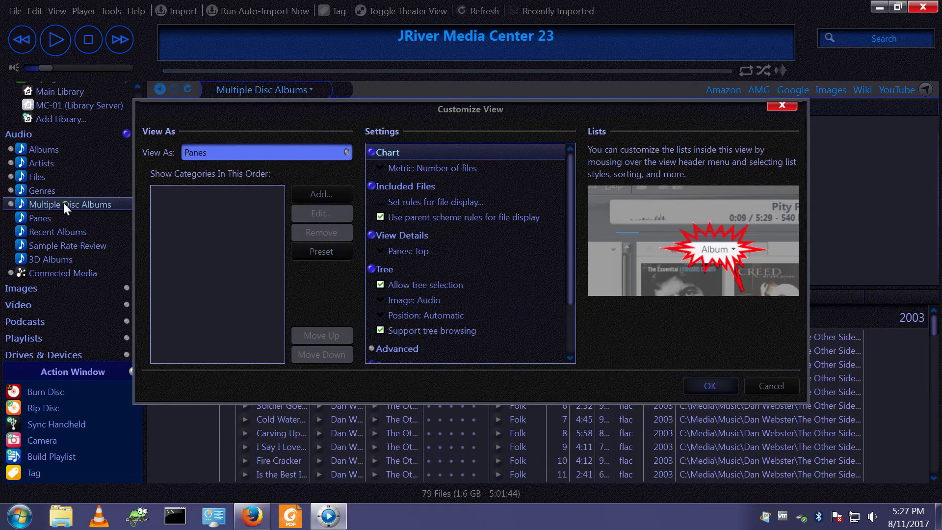
Step: Set the new view to display as File List and define a file display rule where Media Type is Audio
click(345, 152)
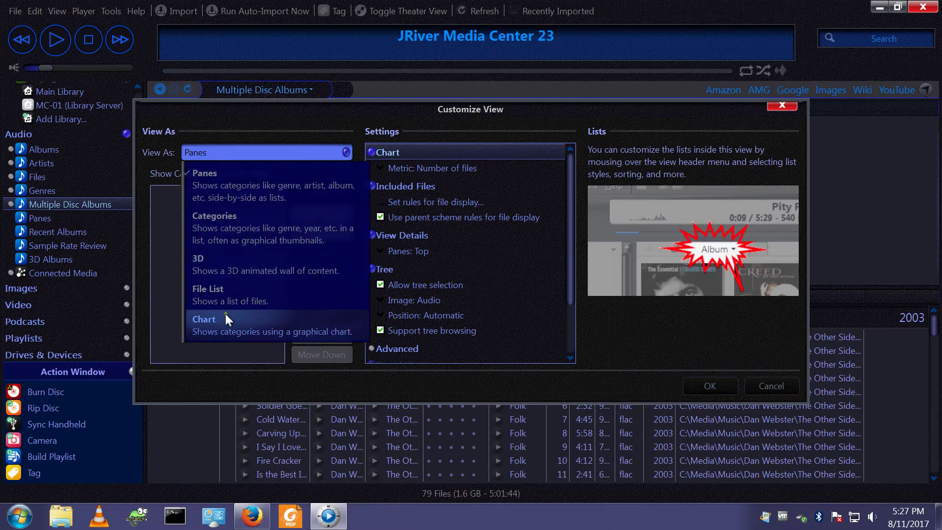
click(265, 297)
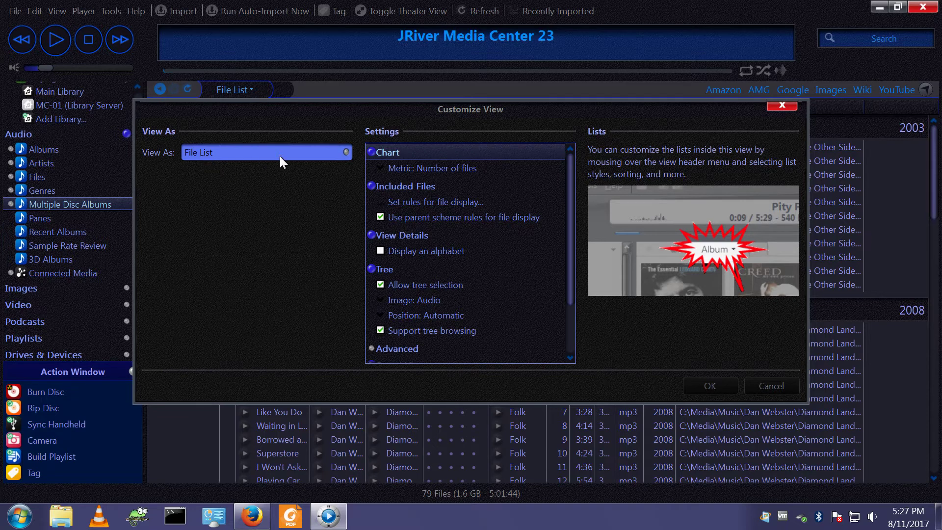
click(405, 202)
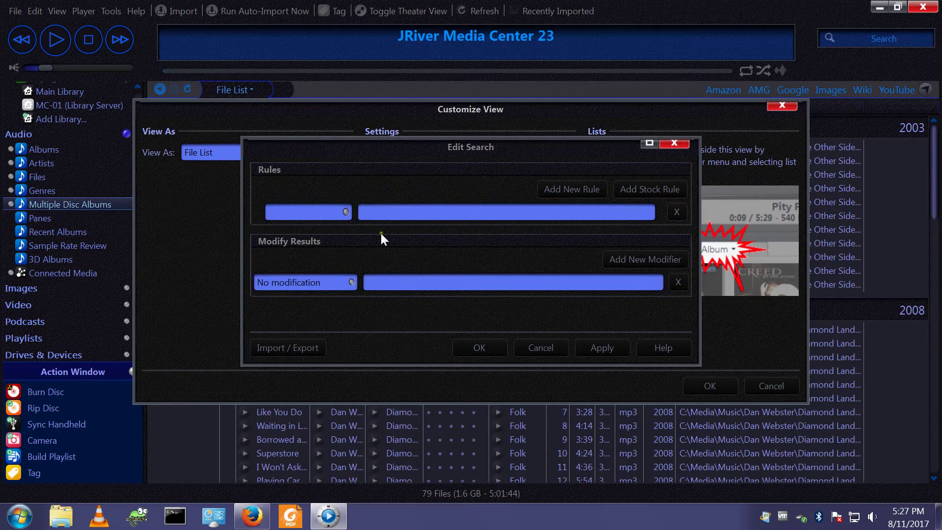
click(346, 212)
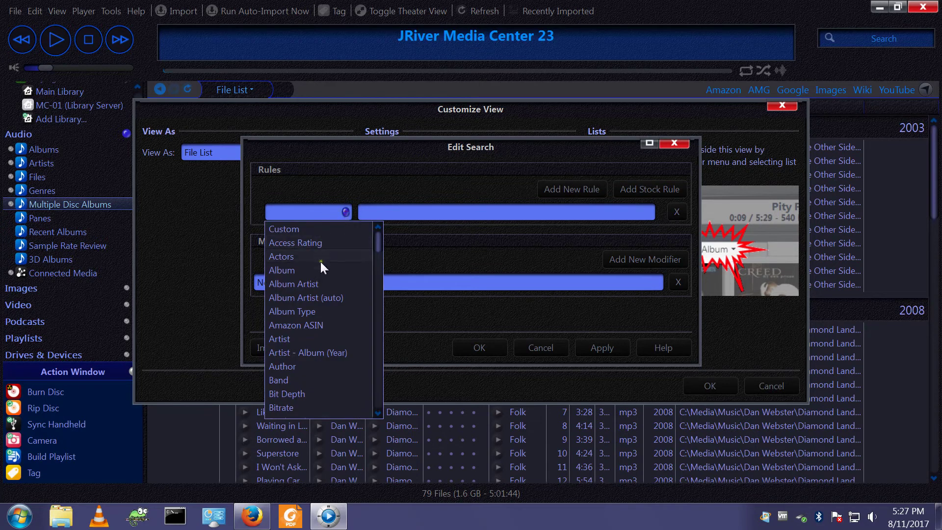
scroll(325, 352, down, 1)
scroll(319, 346, down, 12)
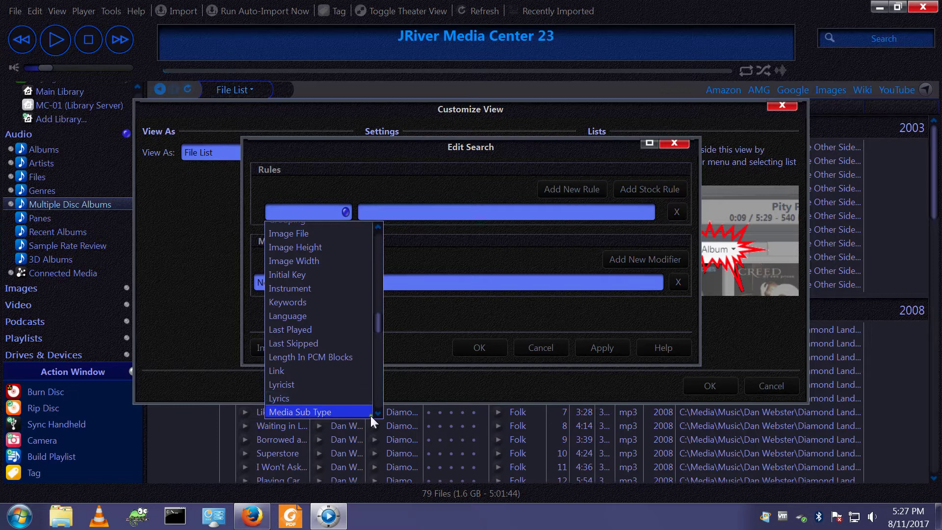
scroll(372, 416, down, 3)
click(319, 390)
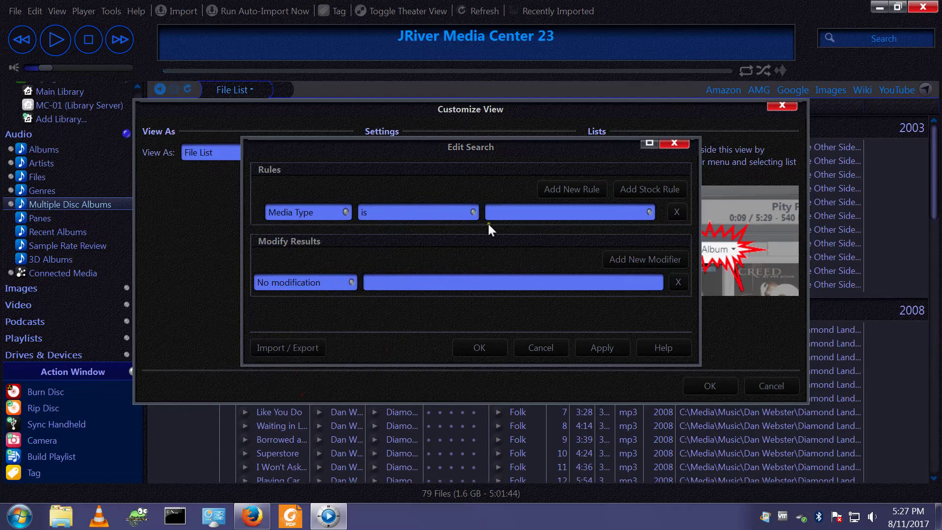
click(518, 218)
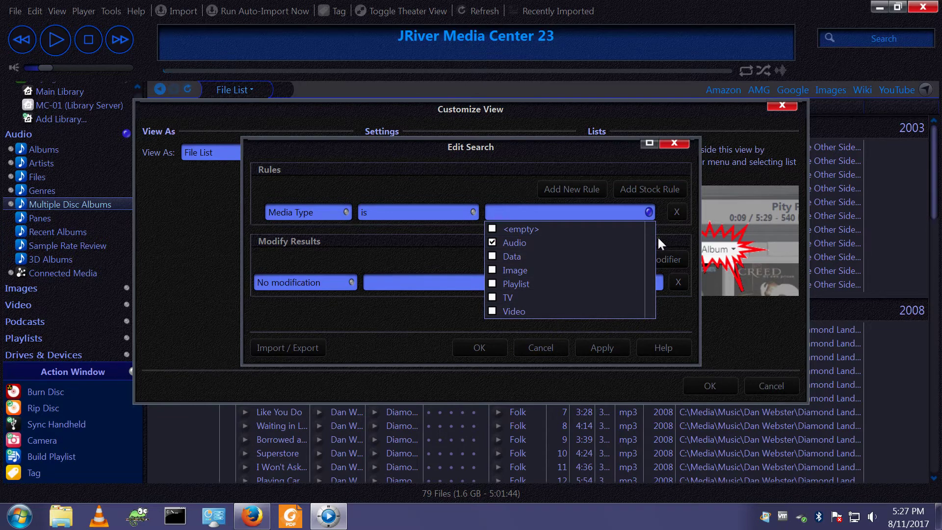
click(673, 228)
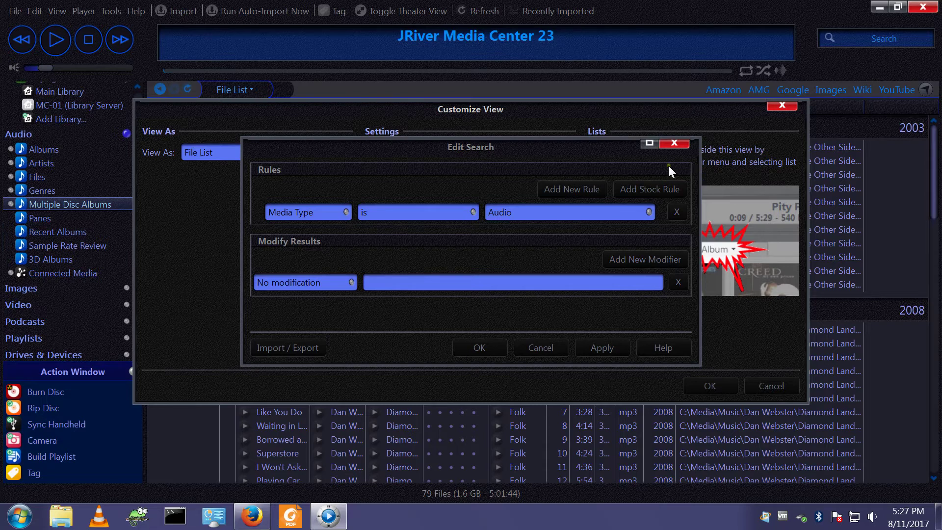
Step: Add a second file display rule based on the Album field
click(575, 193)
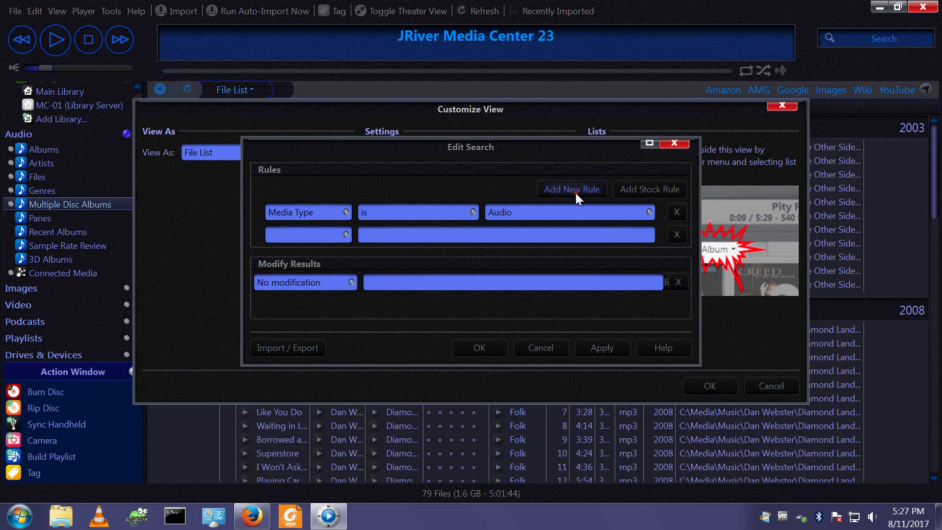
click(345, 236)
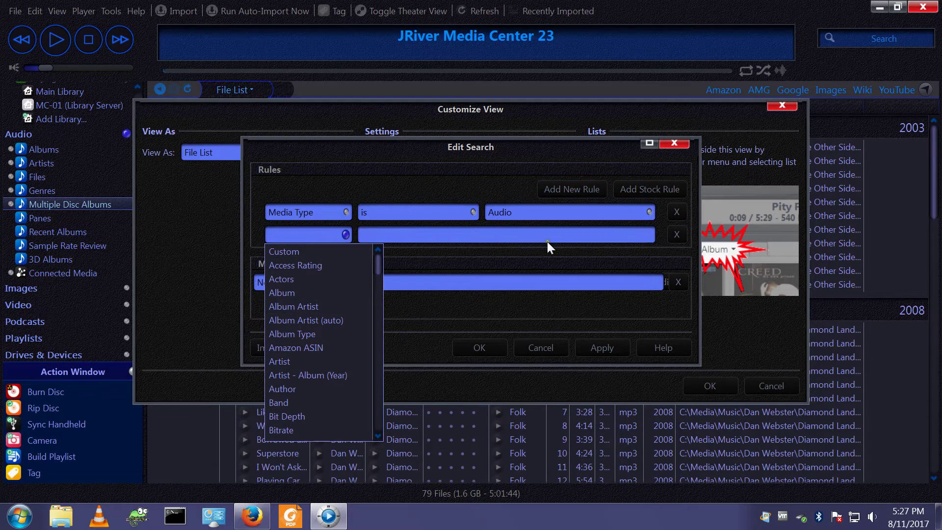
click(502, 182)
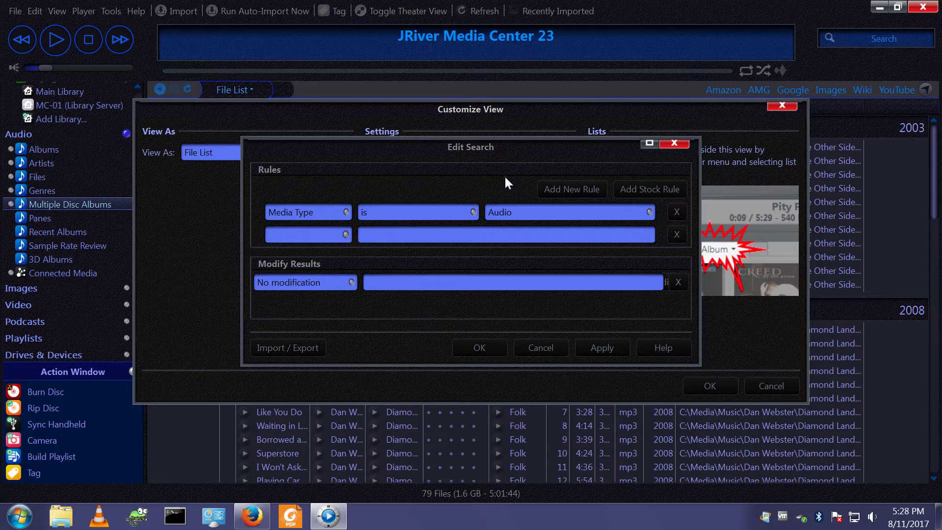
click(346, 235)
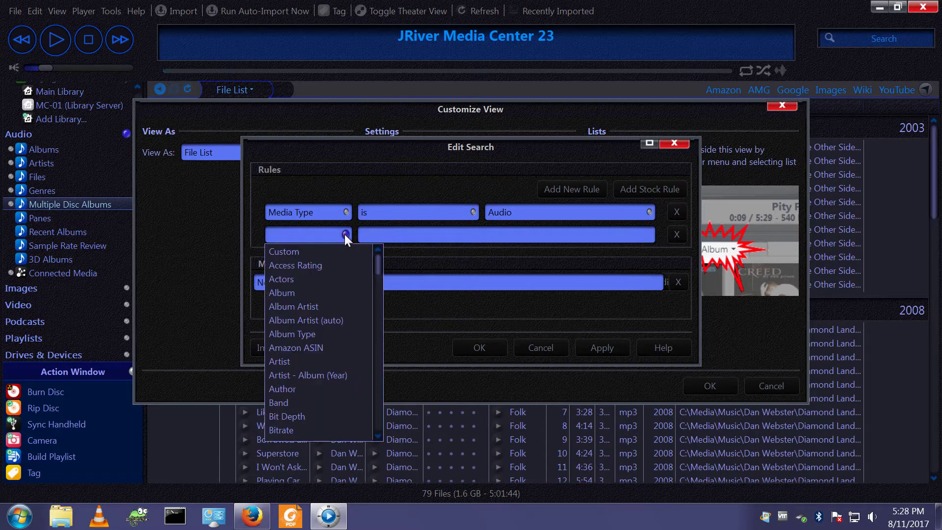
click(286, 294)
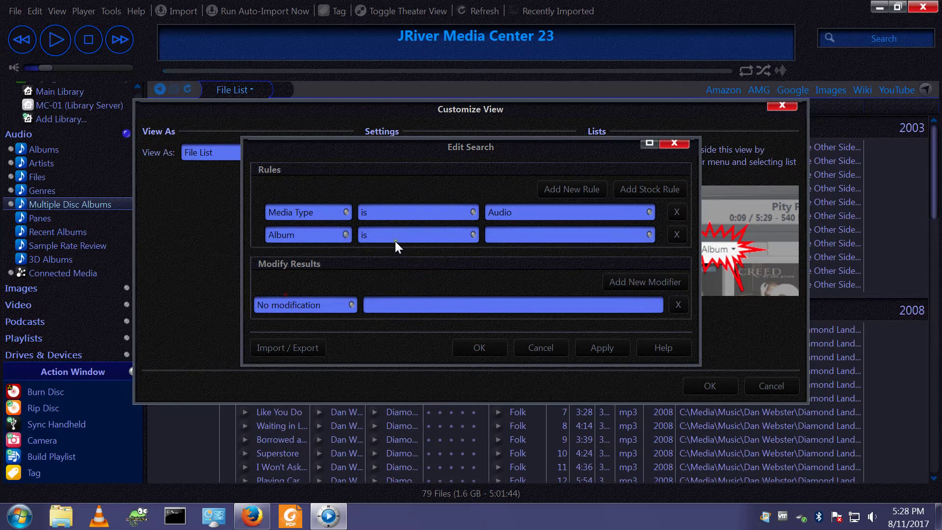
Step: Set the Album rule to contains Disc and save the customized view
click(472, 235)
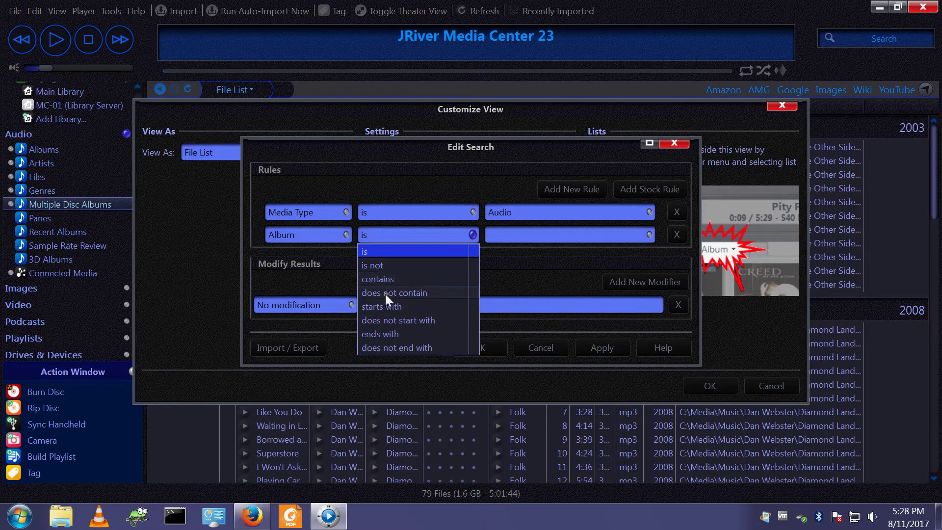
click(386, 289)
click(473, 238)
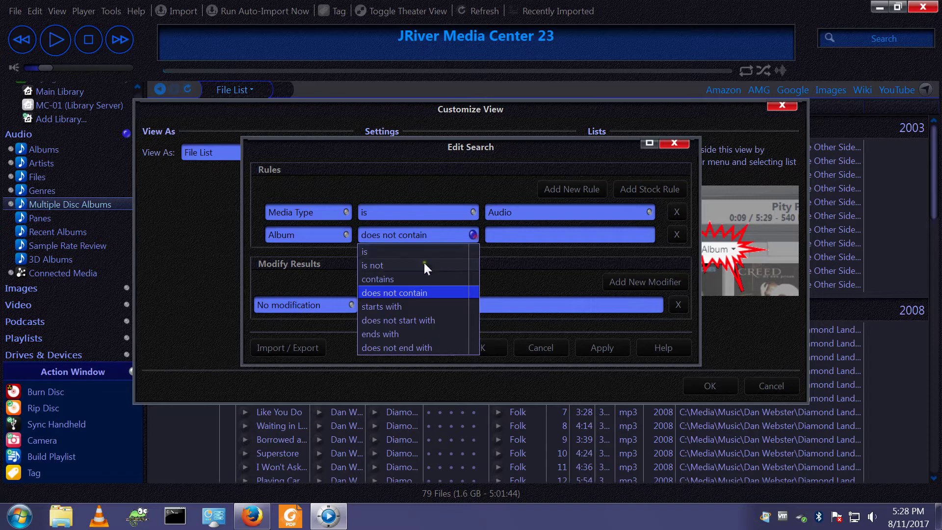
click(390, 276)
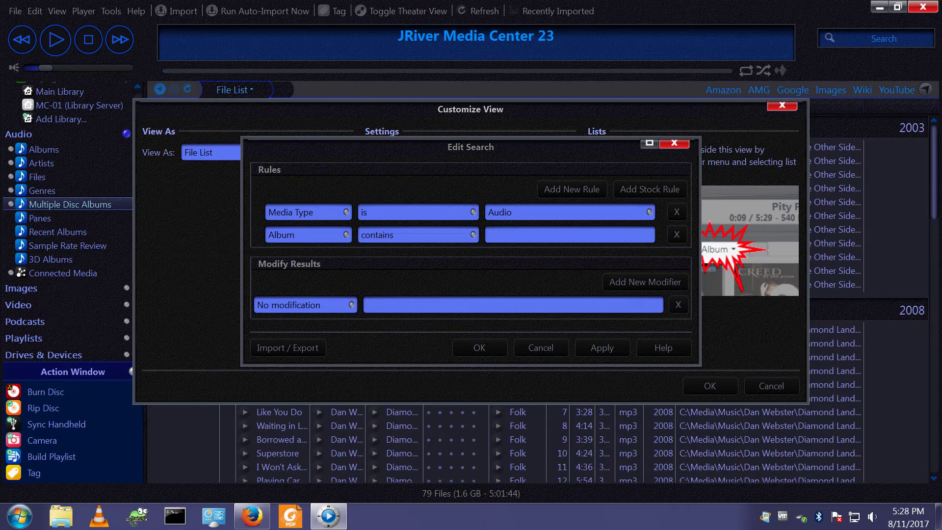
click(495, 234)
text(Disc)
click(483, 347)
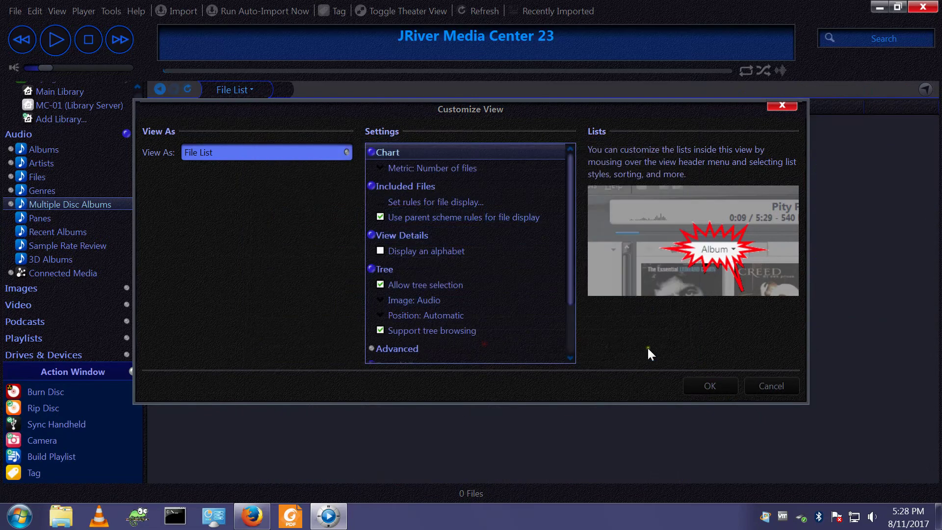
click(710, 385)
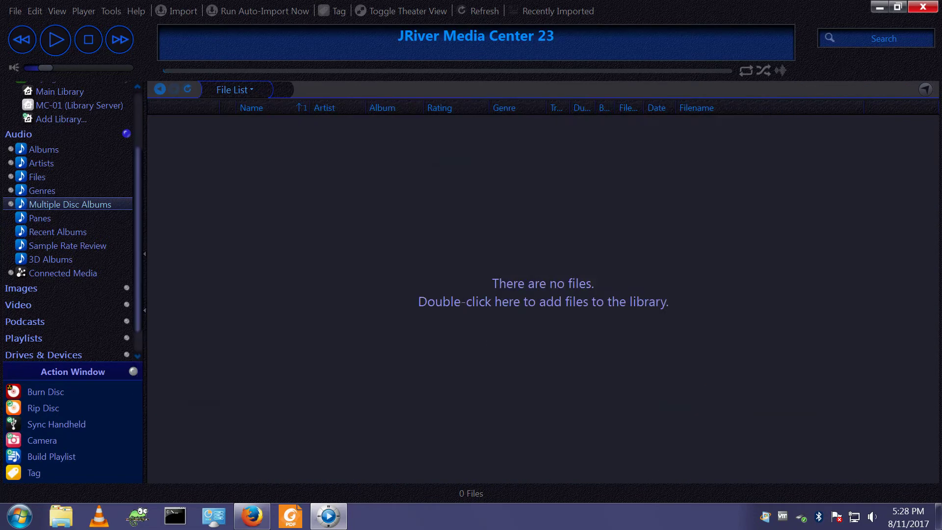
Step: Customize the Multiple Disc Albums view again, changing its Album rule text to wreckers, and save the view
click(39, 219)
click(55, 204)
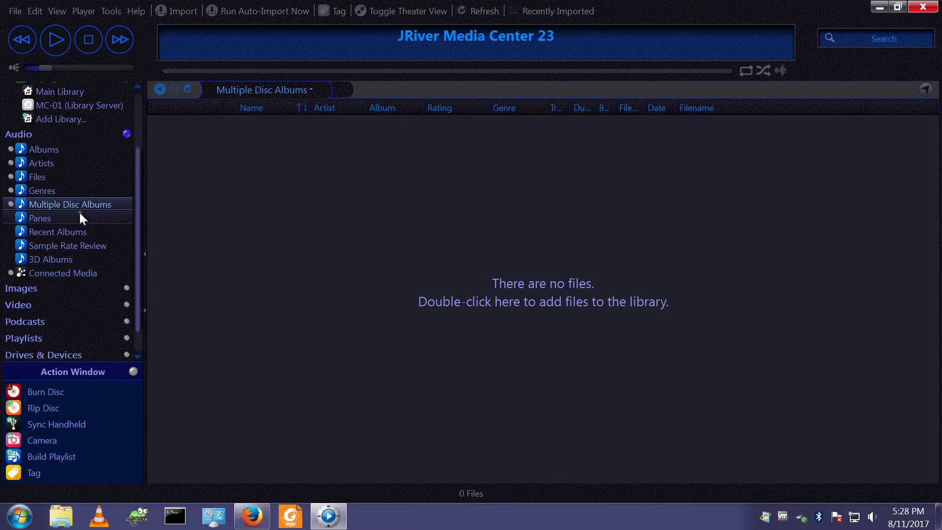
right_click(52, 204)
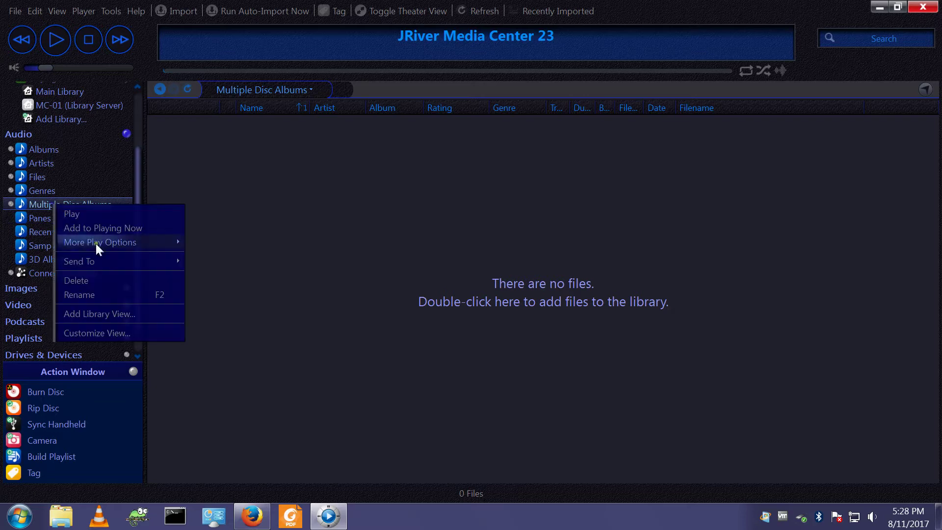
click(97, 332)
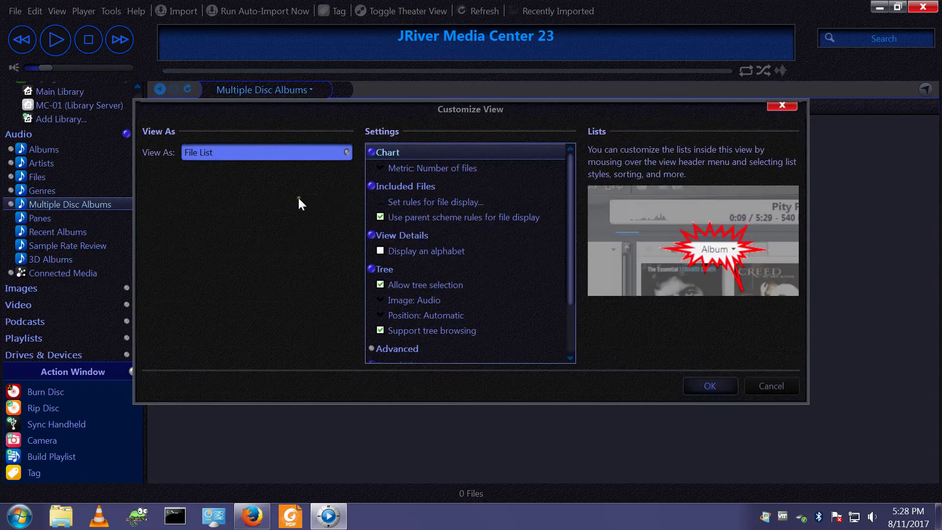
click(427, 169)
click(505, 195)
click(438, 200)
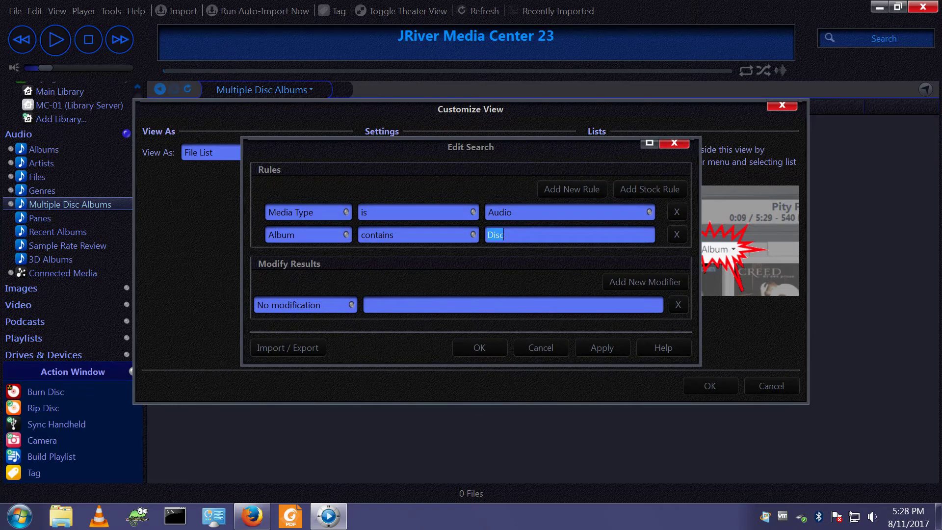
text(wreckers)
click(476, 349)
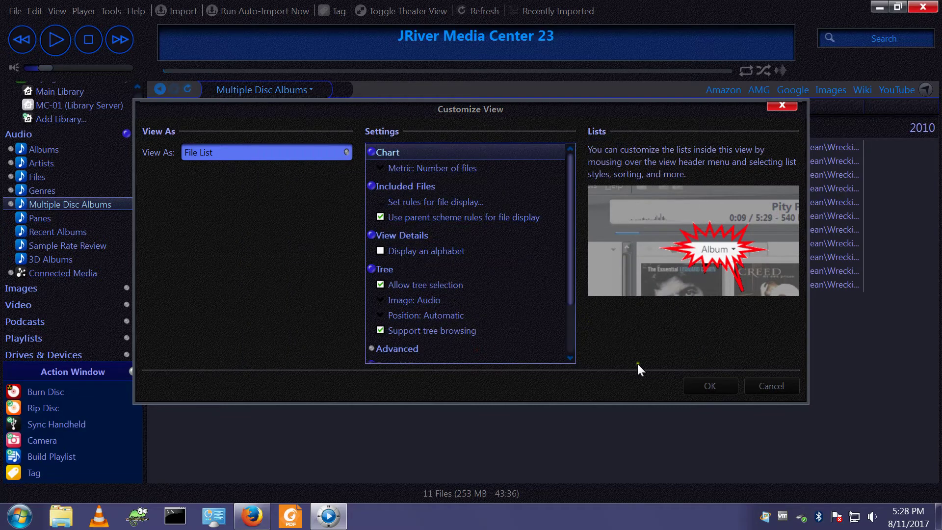
click(704, 387)
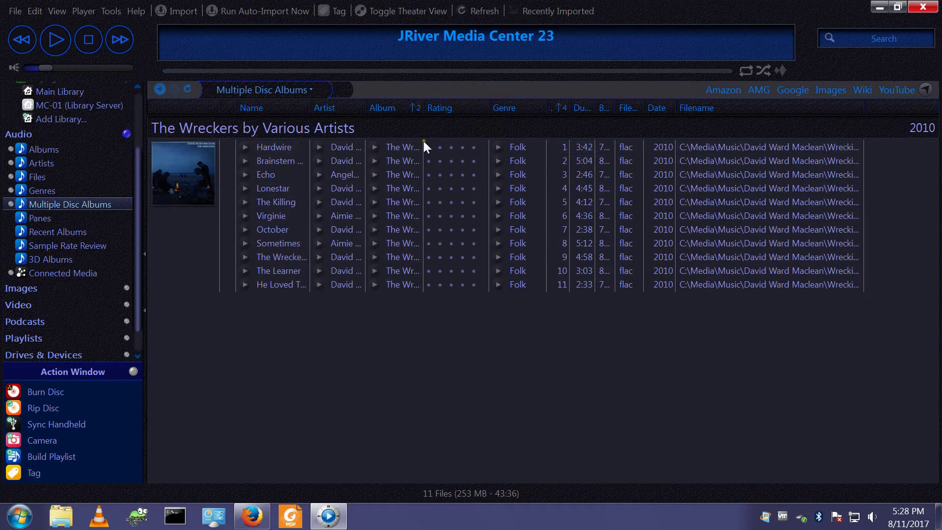
Step: Widen the Album column to fit the full album names and view the last track's details
drag(423, 110, 471, 118)
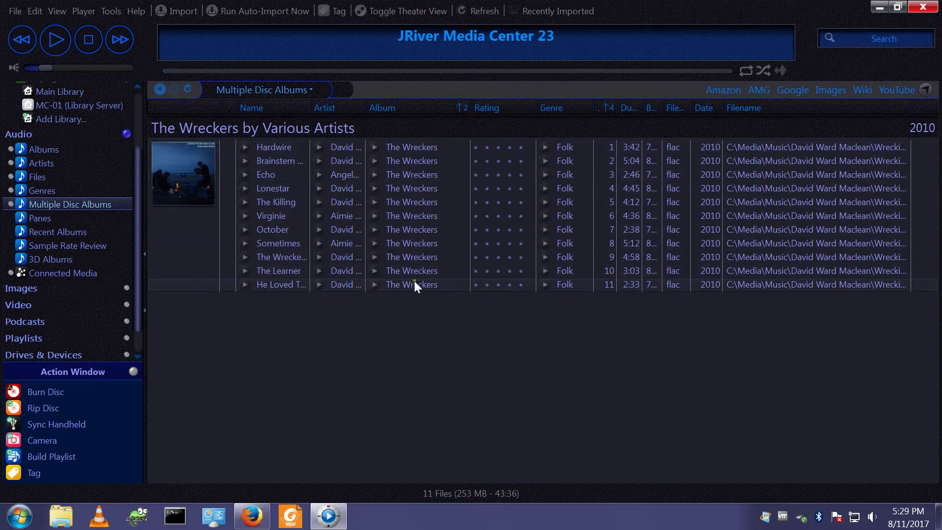
mouse_move(414, 284)
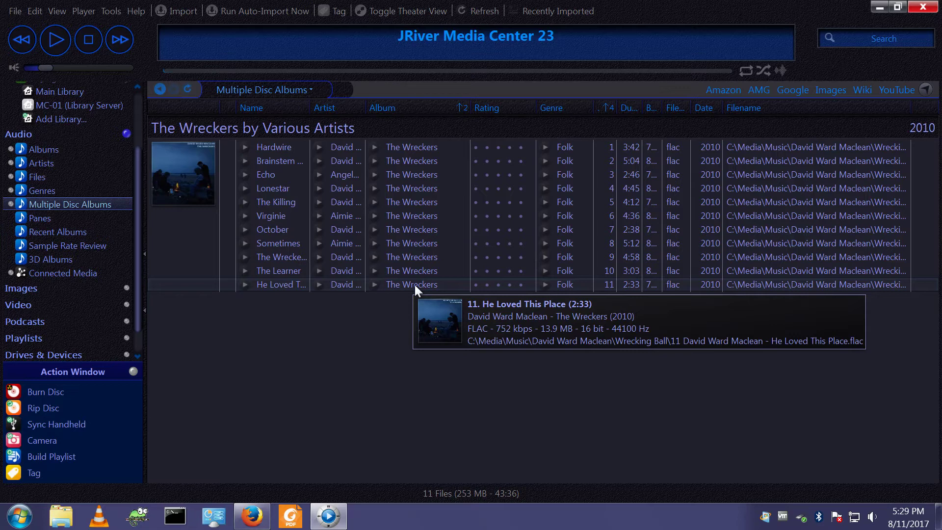
Step: Customize the Multiple Disc Albums view, set its Album rule text to Disc, and save the view
right_click(90, 199)
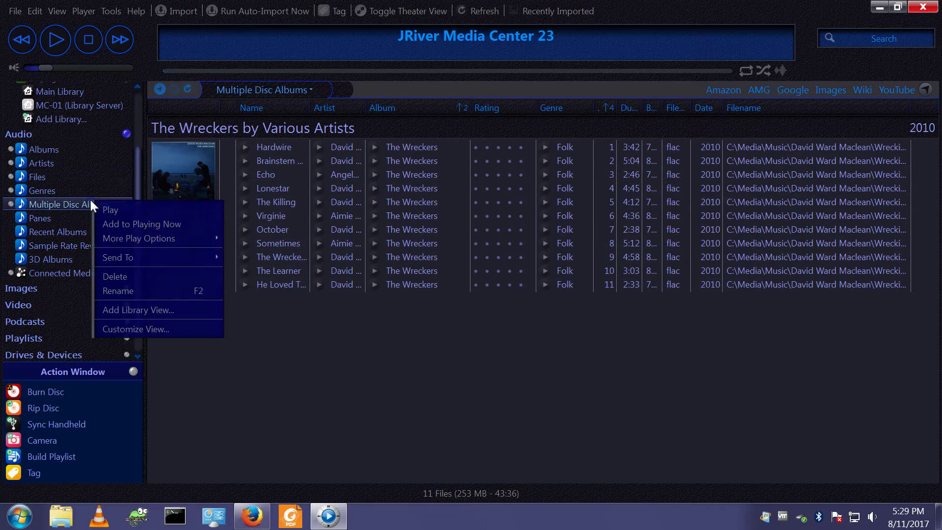
click(129, 331)
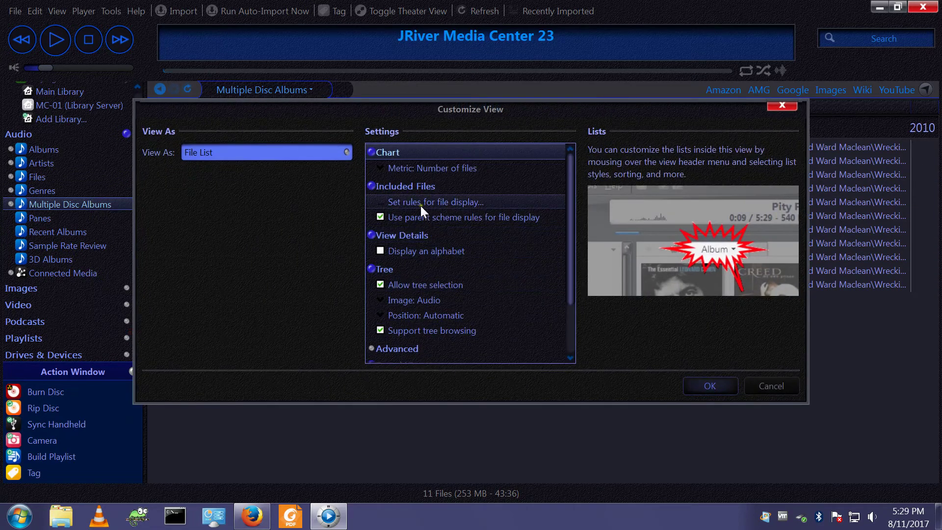
click(420, 202)
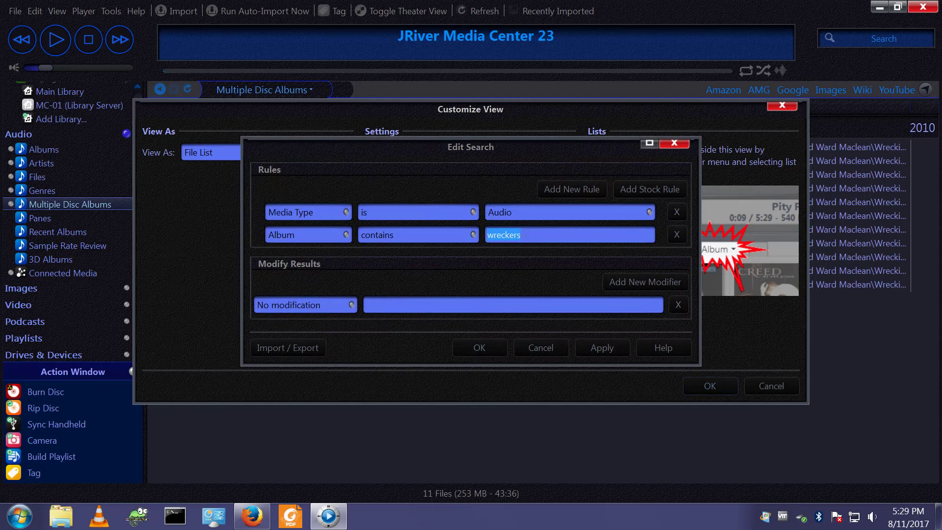
text(Disc)
click(483, 349)
click(708, 388)
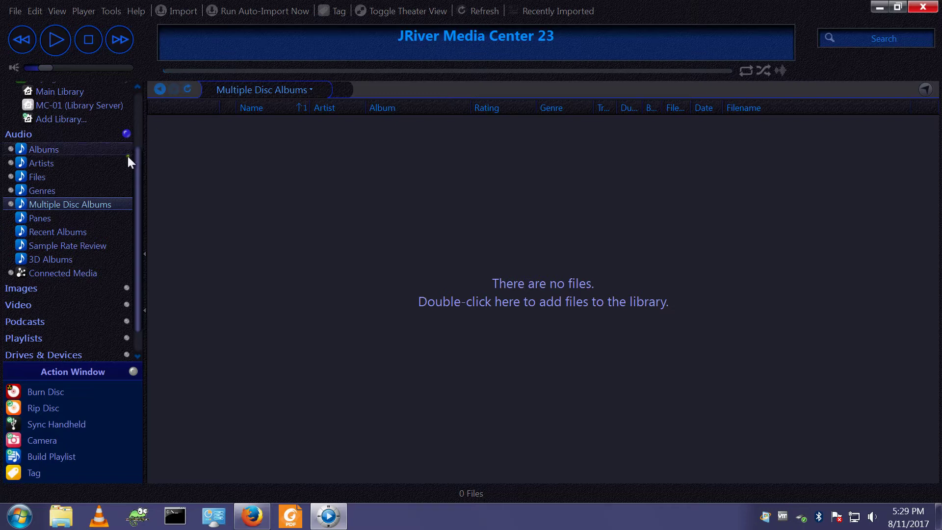
right_click(20, 134)
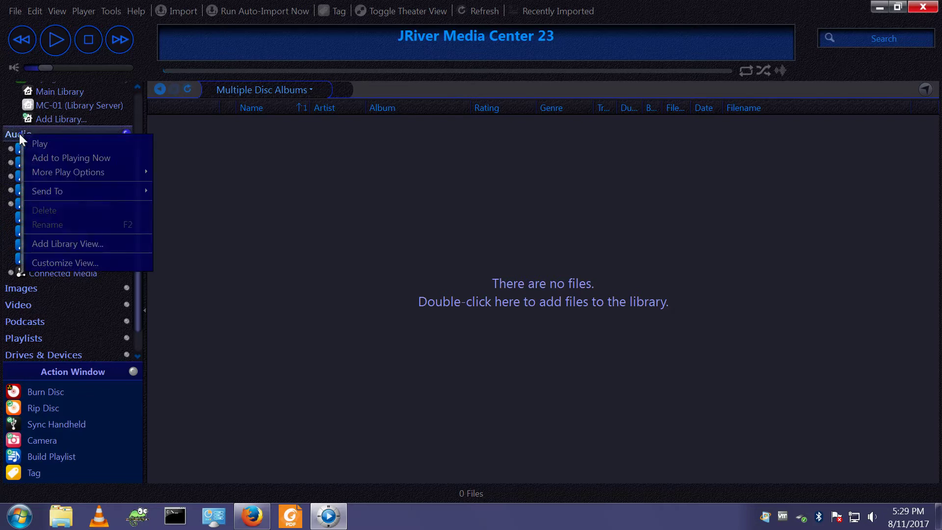
click(69, 248)
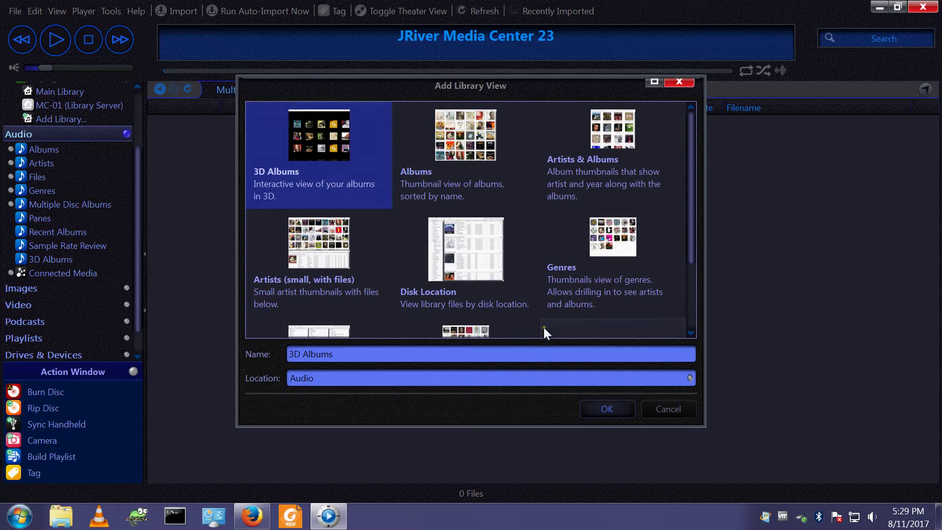
scroll(544, 304, down, 2)
click(580, 301)
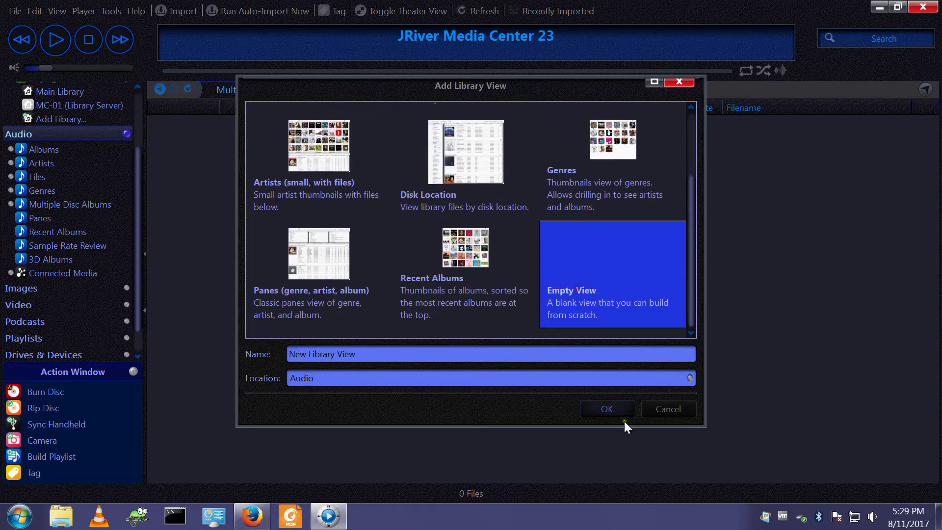
click(612, 409)
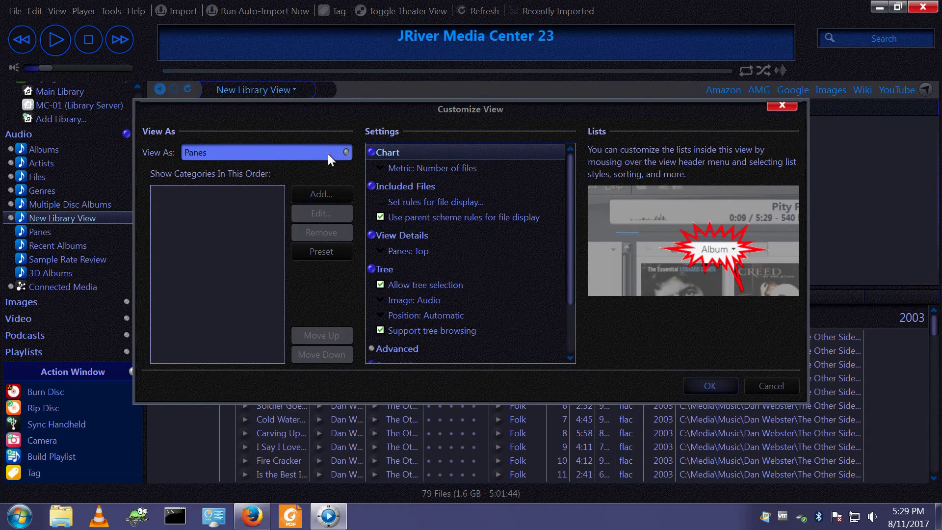
click(771, 385)
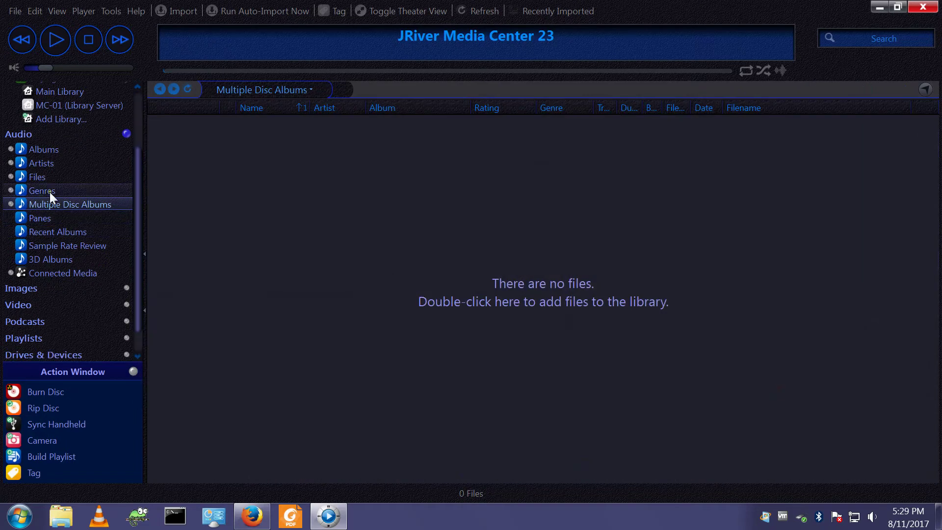
Step: Add a library view under Audio from the Empty View template and name it Genre Review
right_click(23, 136)
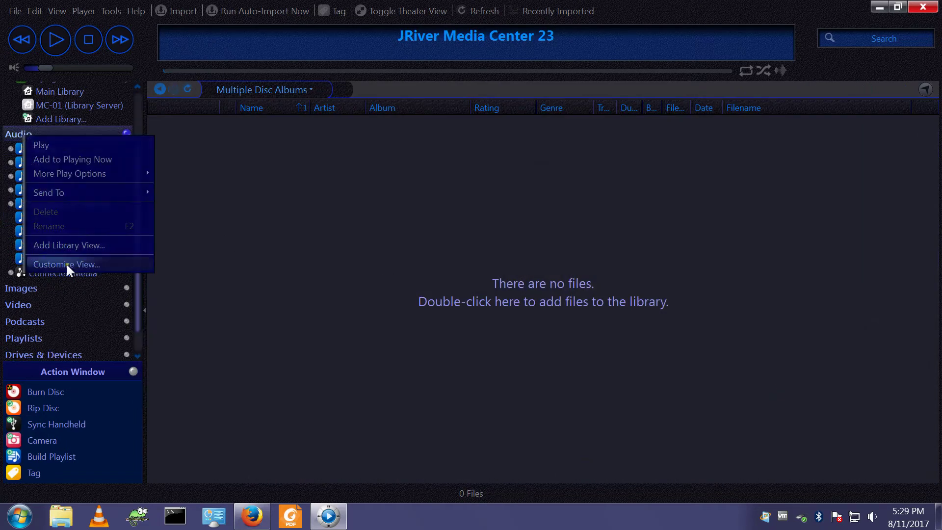
click(65, 246)
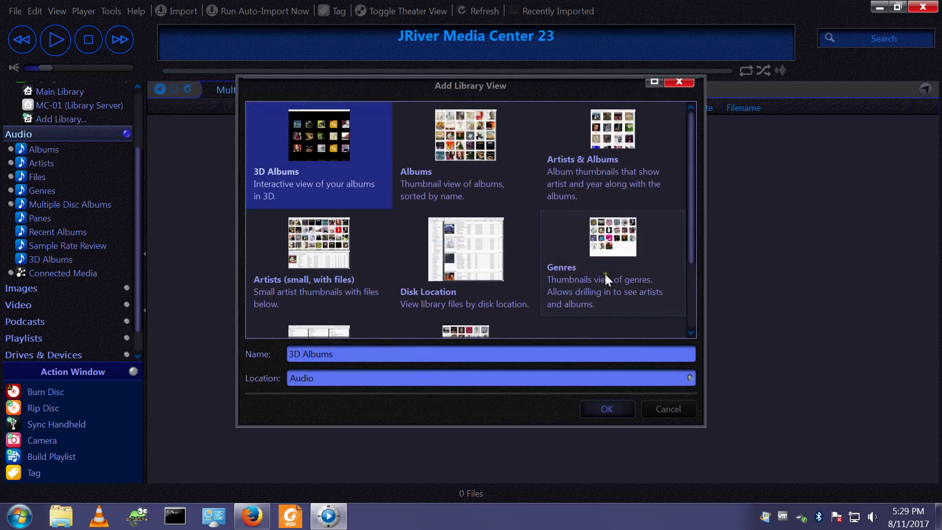
scroll(594, 280, down, 2)
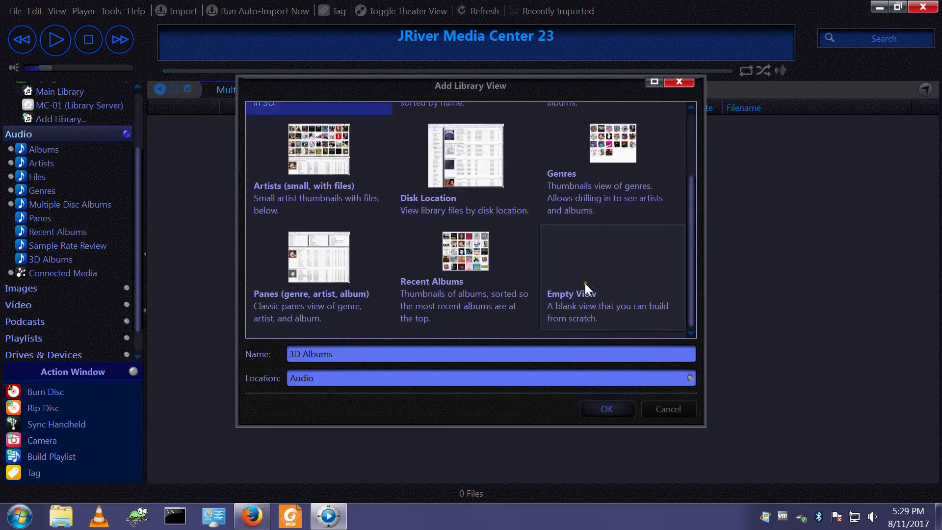
click(563, 300)
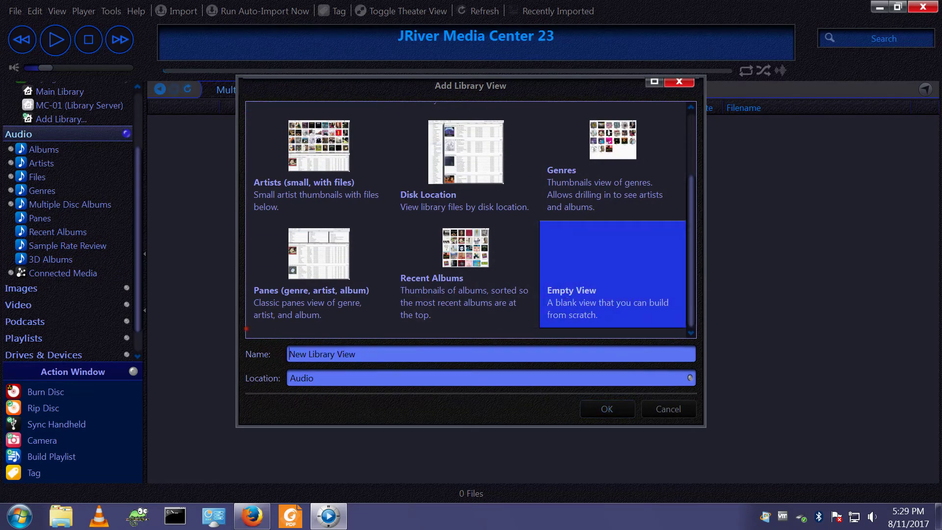
drag(398, 353, 289, 354)
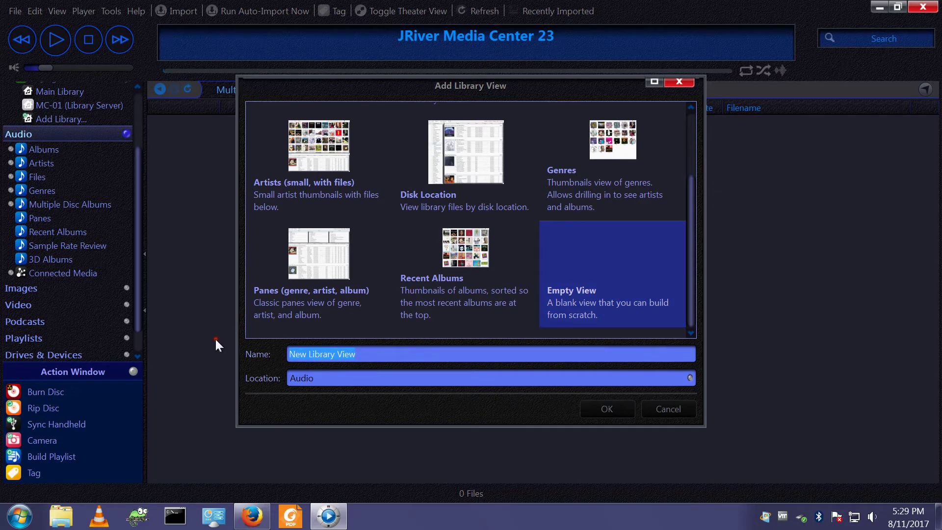
text(G)
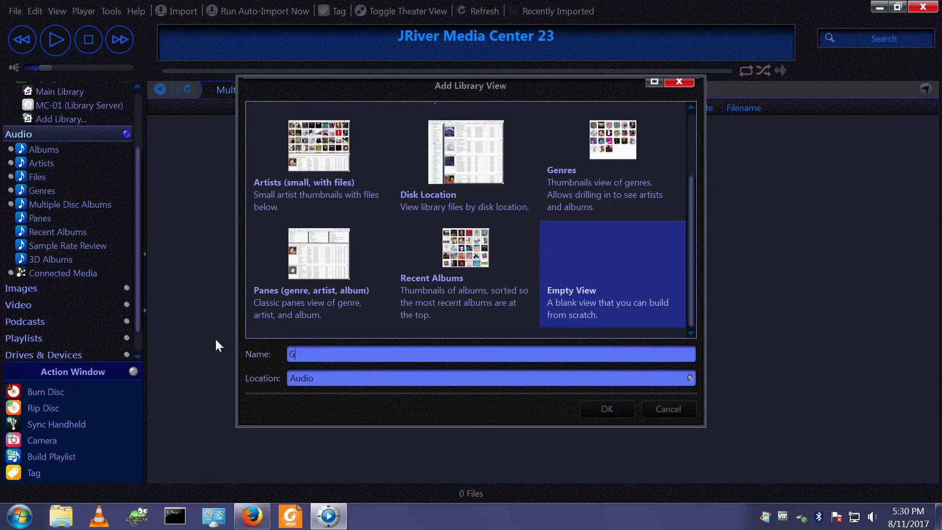
text(enre Revire)
key(BackSpace)
key(BackSpace)
text(ew)
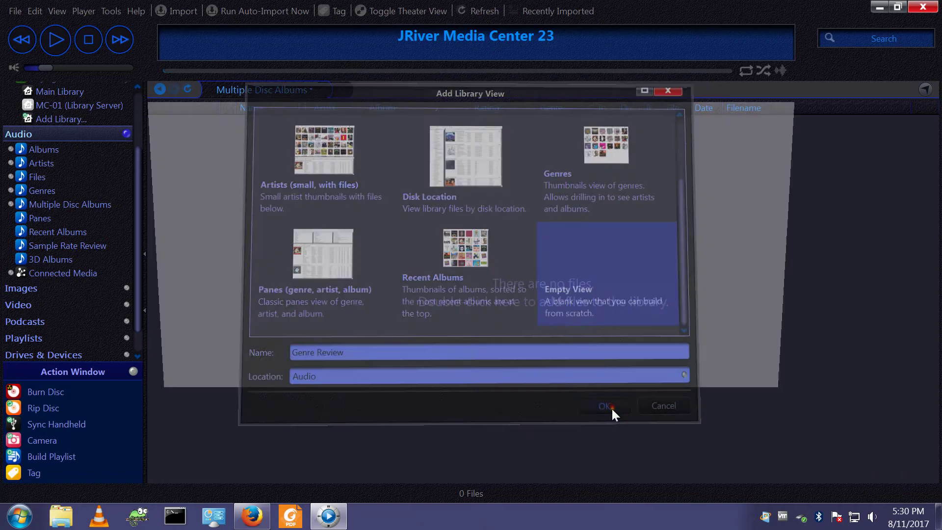
click(611, 407)
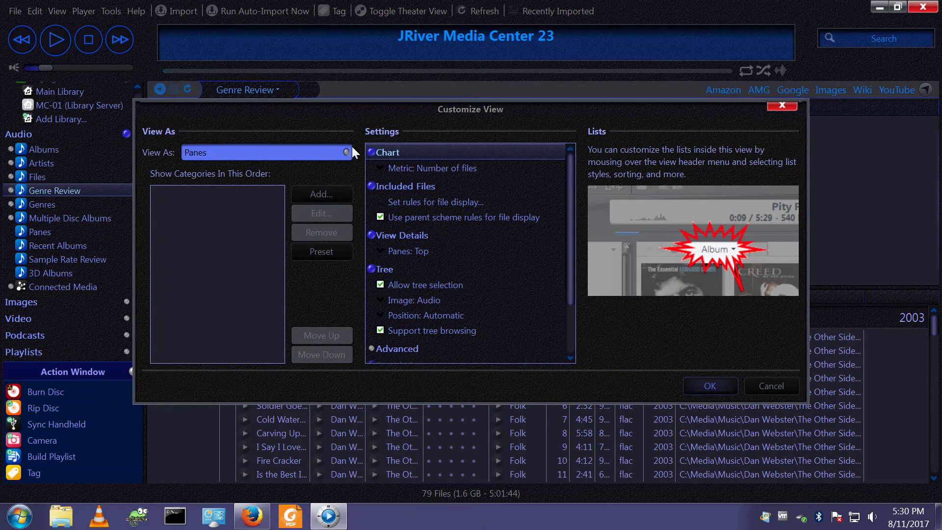
Step: Add the Genre library field as the first category of the Genre Review panes view
click(313, 196)
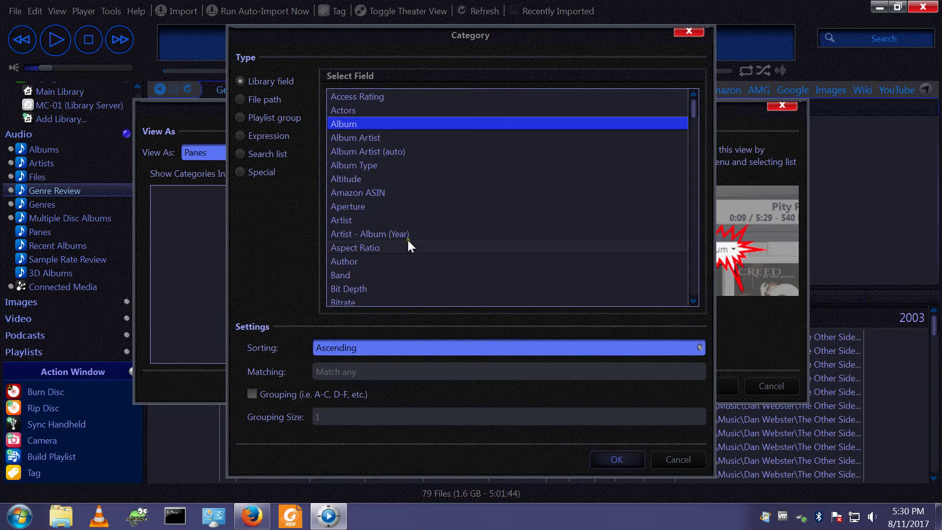
click(376, 206)
key(g)
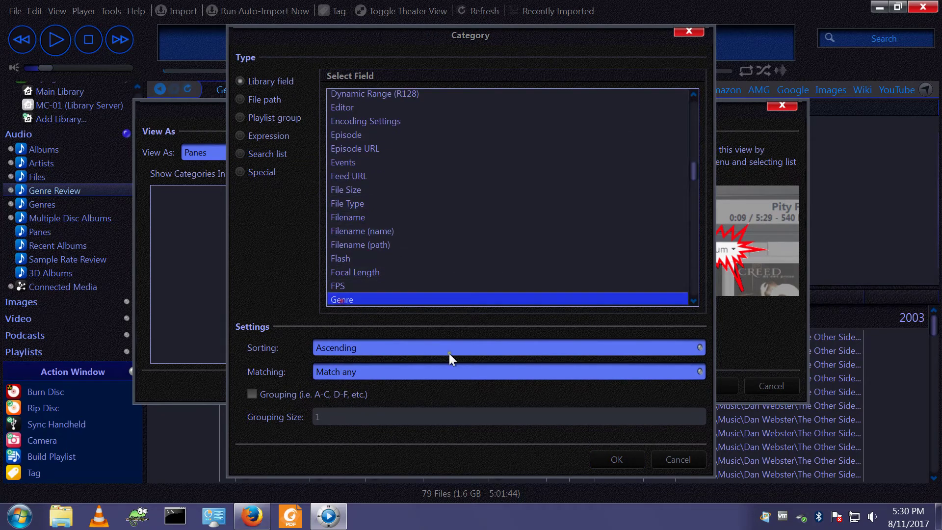
click(619, 459)
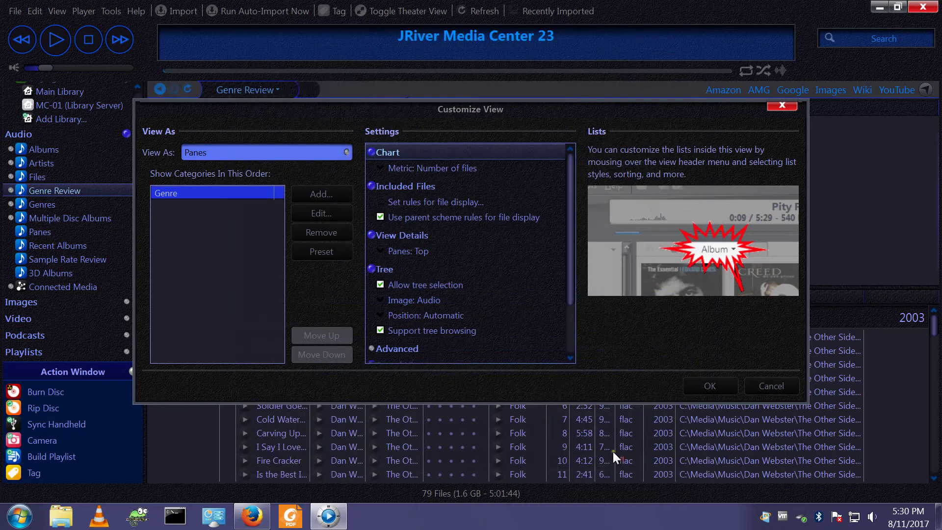
Step: Add Album Artist and Album as the second and third categories of the Genre Review view
click(322, 195)
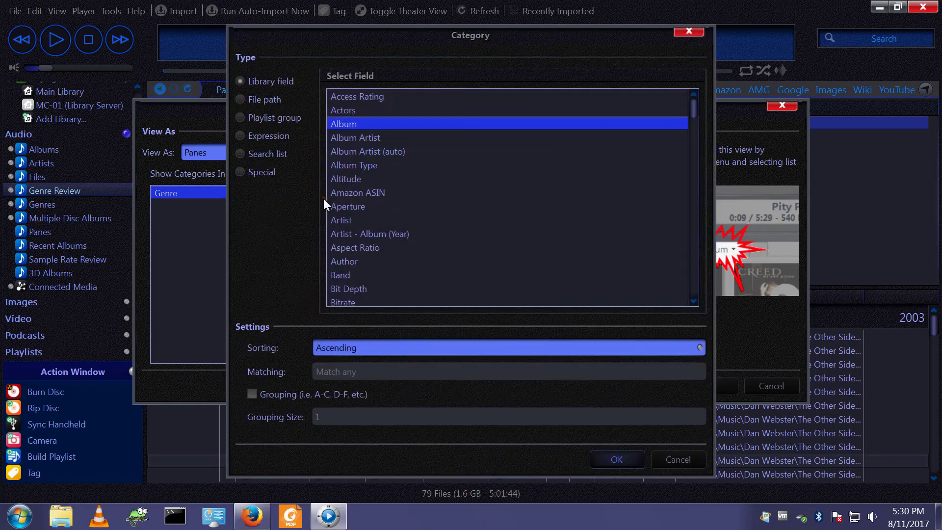
click(365, 152)
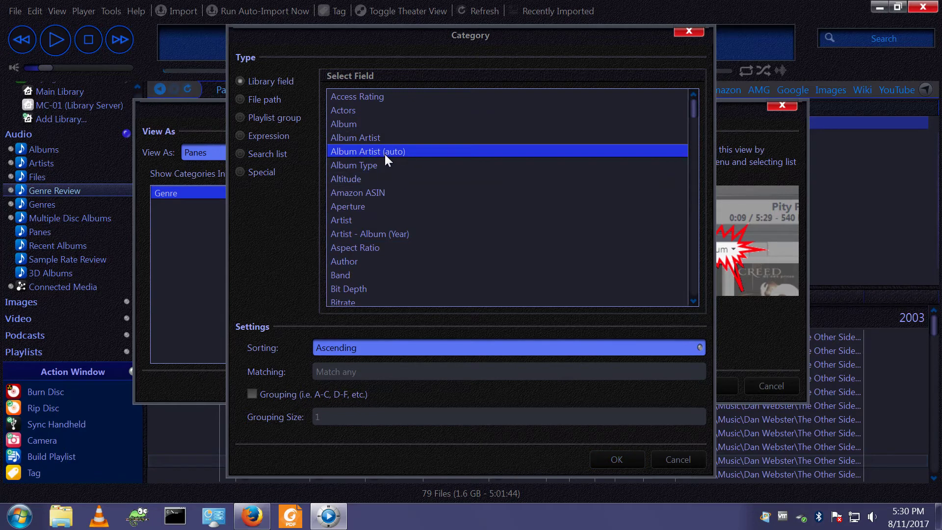
click(361, 137)
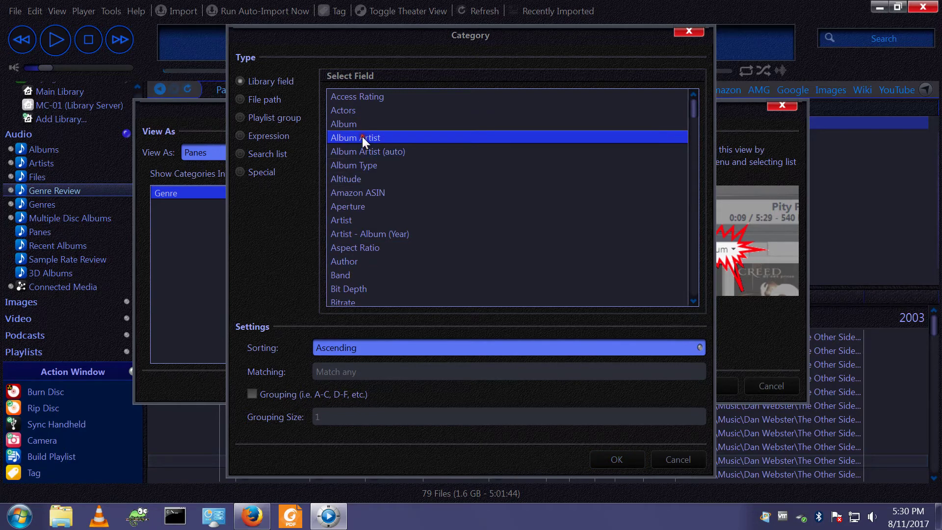
click(617, 459)
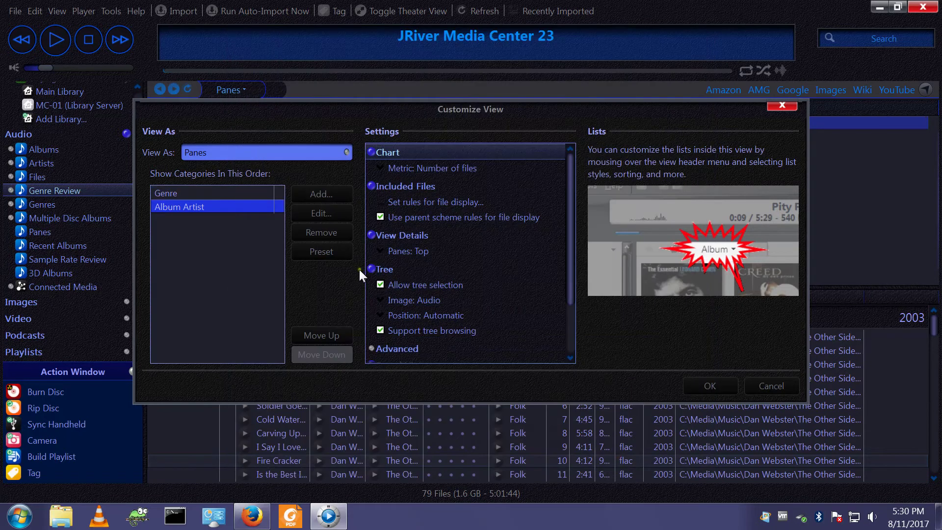
click(322, 194)
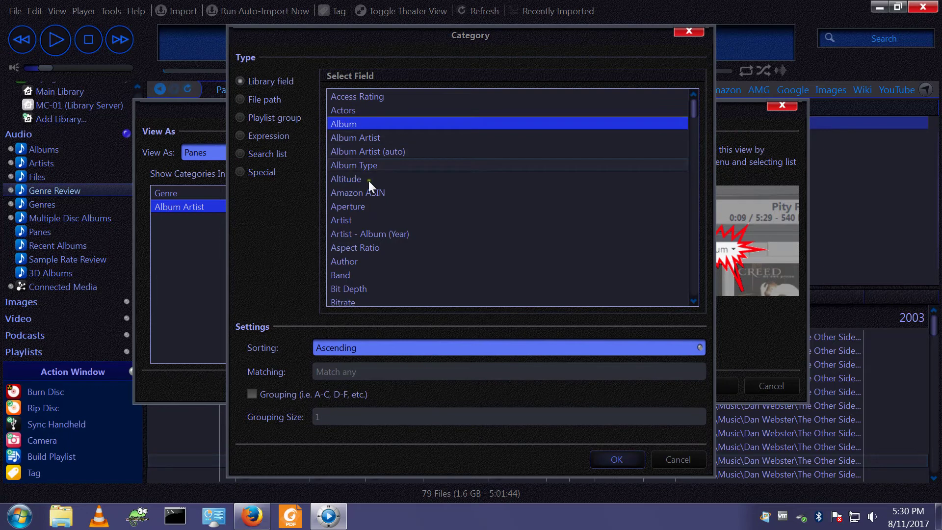
click(609, 459)
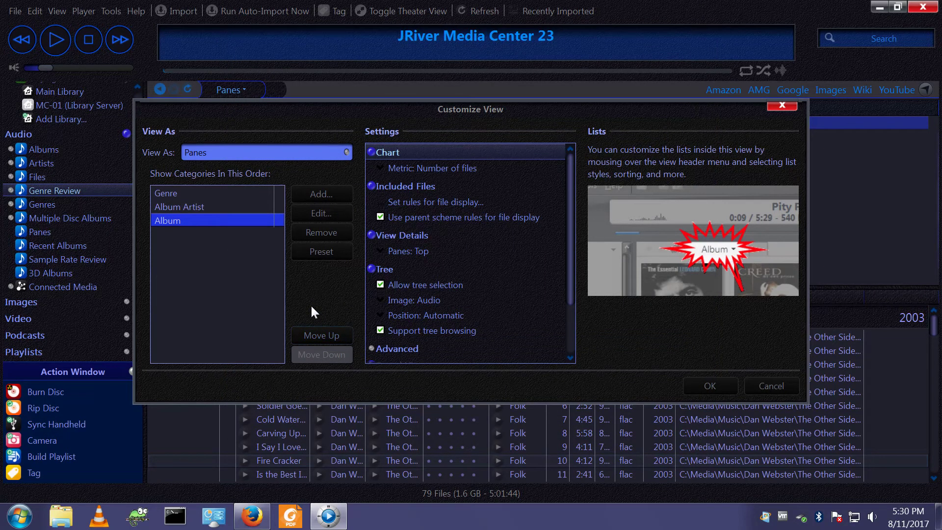
Step: Set a file display rule of Media Type is Audio for the Genre Review view and save the view
click(409, 201)
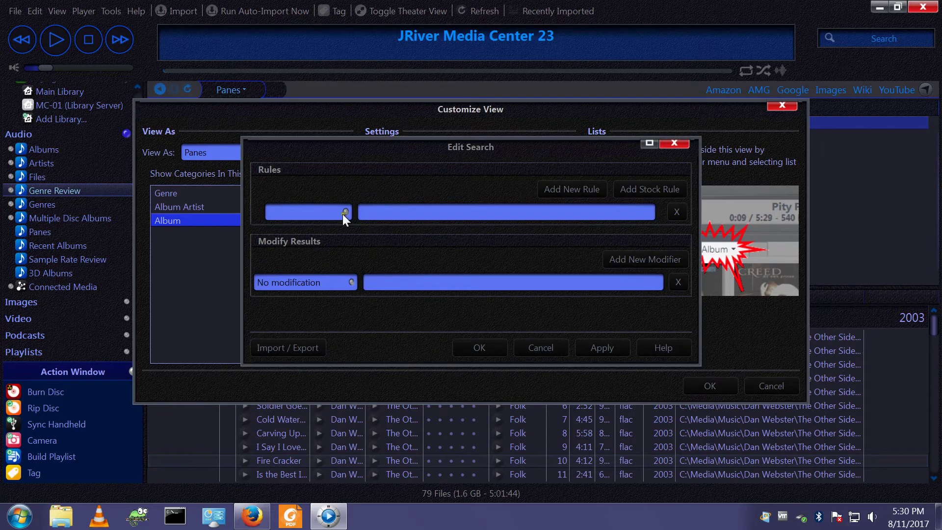
click(345, 214)
click(313, 279)
key(alt+Down)
key(m)
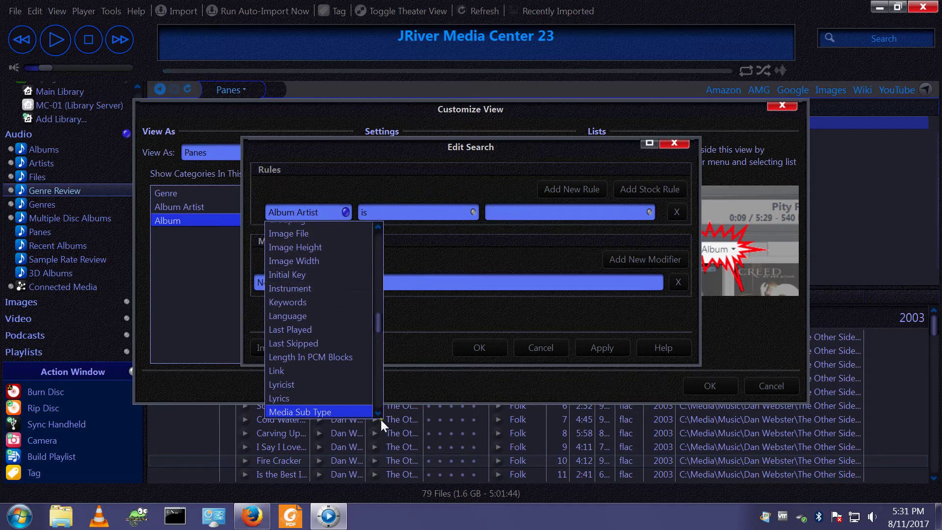
scroll(380, 417, down, 3)
click(314, 390)
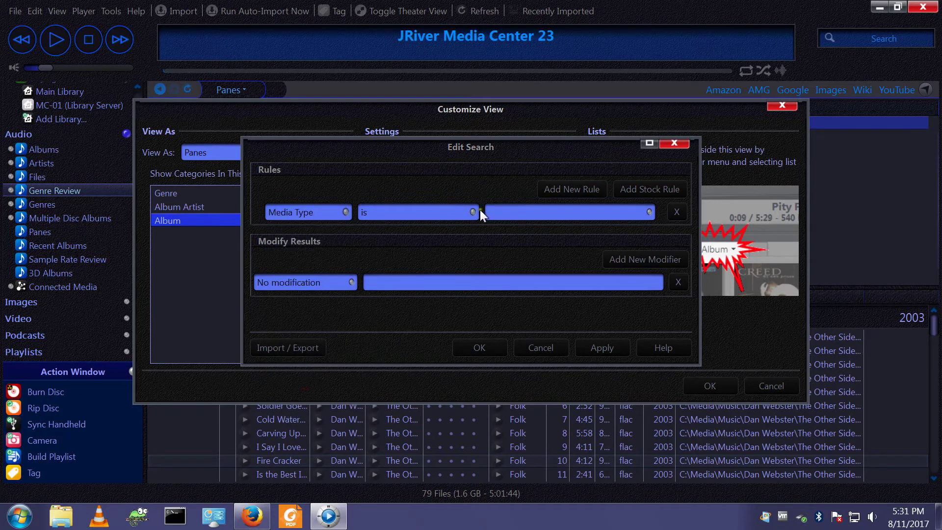
click(502, 212)
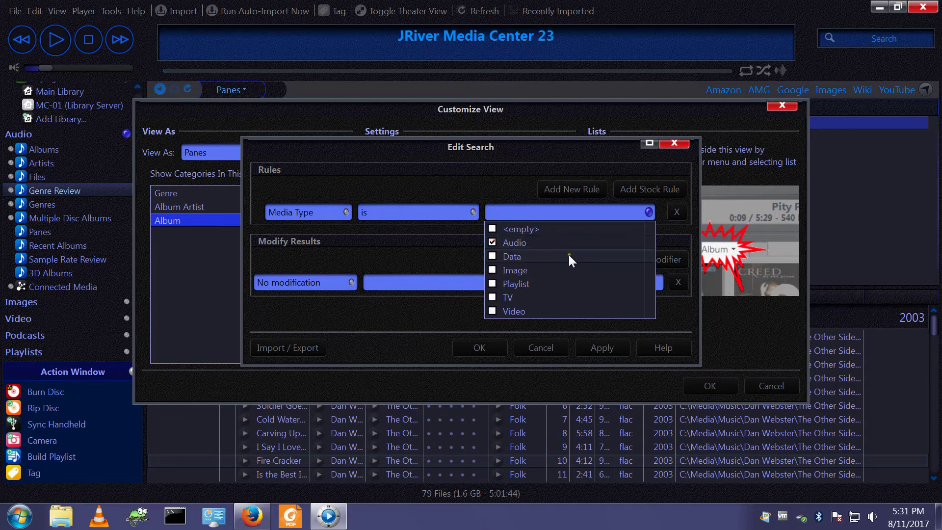
click(677, 314)
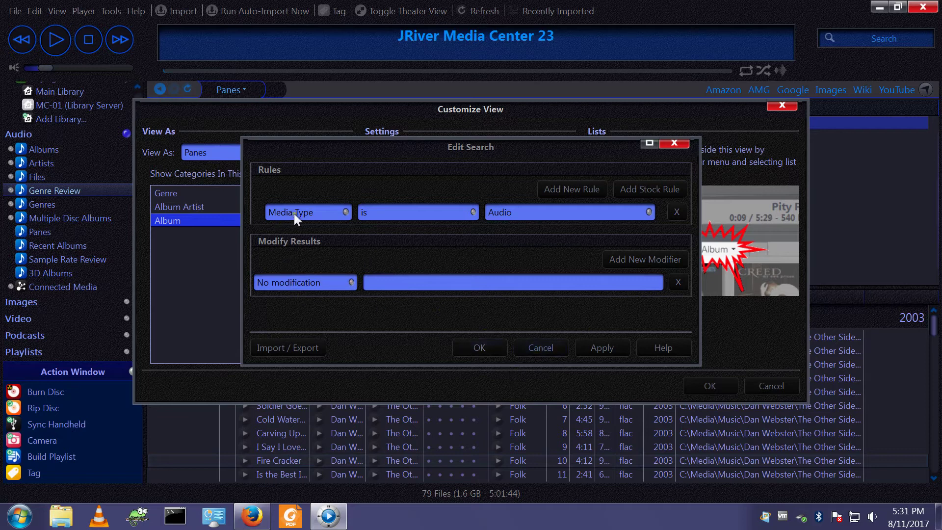
click(483, 346)
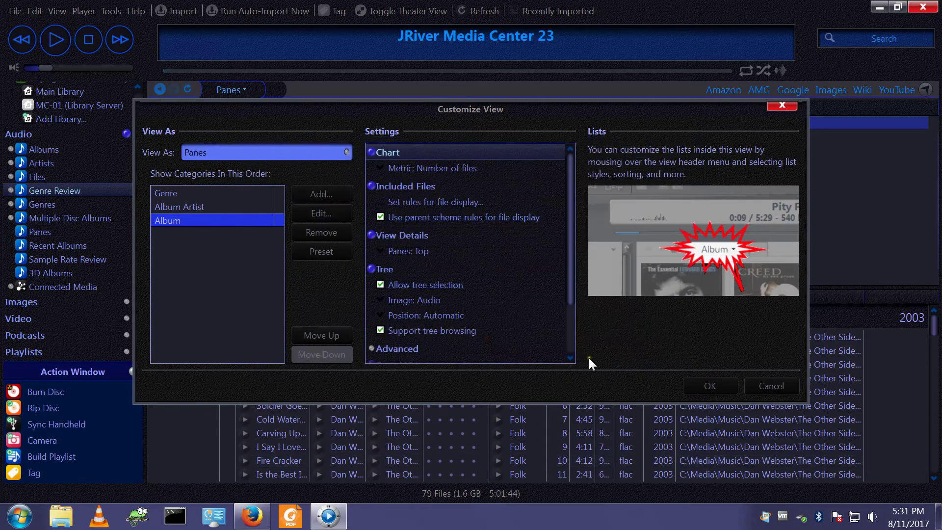
click(702, 381)
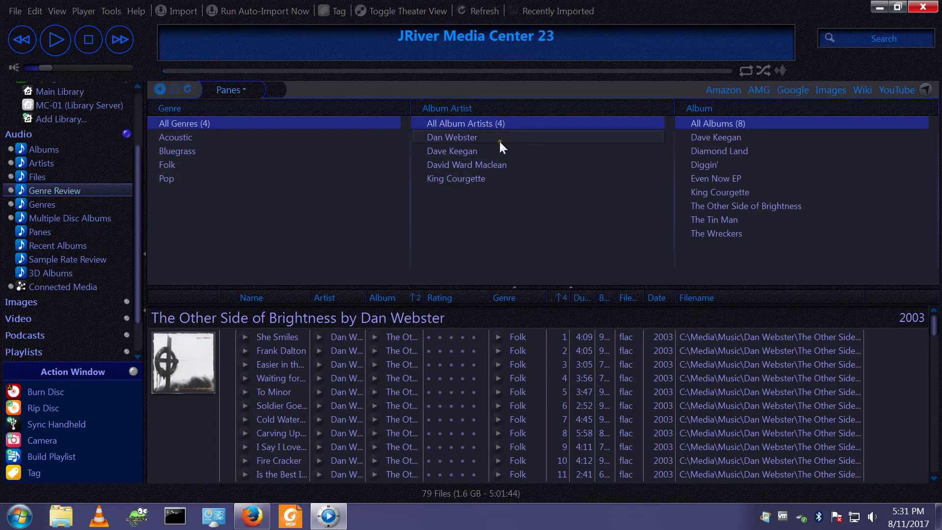
Step: Filter the Genre Review view by the Acoustic, Bluegrass and Folk genres in turn to check their artists and albums
click(169, 139)
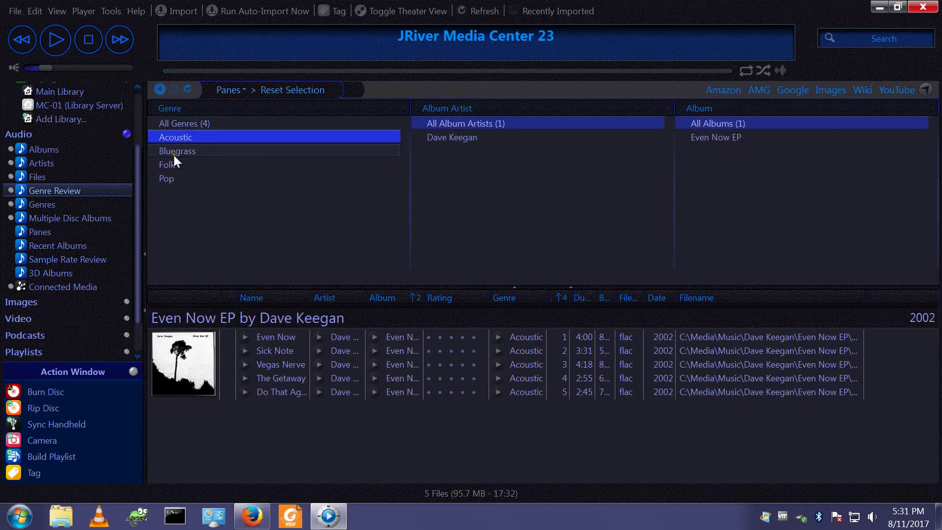
click(175, 154)
click(171, 166)
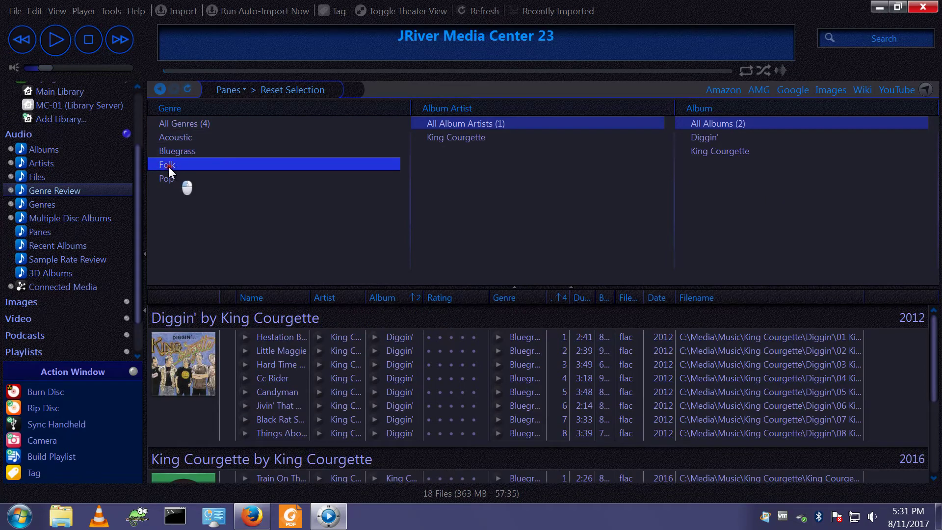
Step: Filter the Genre Review view by Pop, Folk, Bluegrass and Acoustic in turn to compare their artists and albums
click(165, 181)
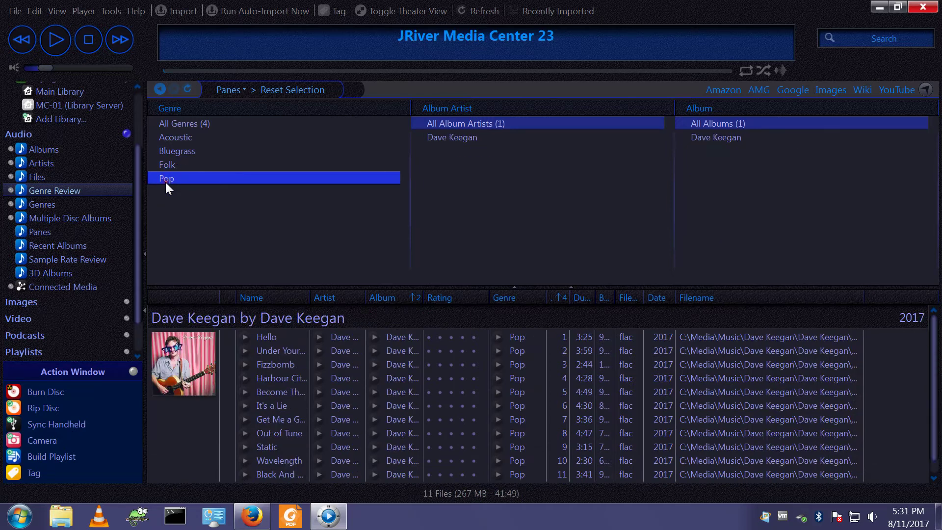
click(178, 163)
click(172, 151)
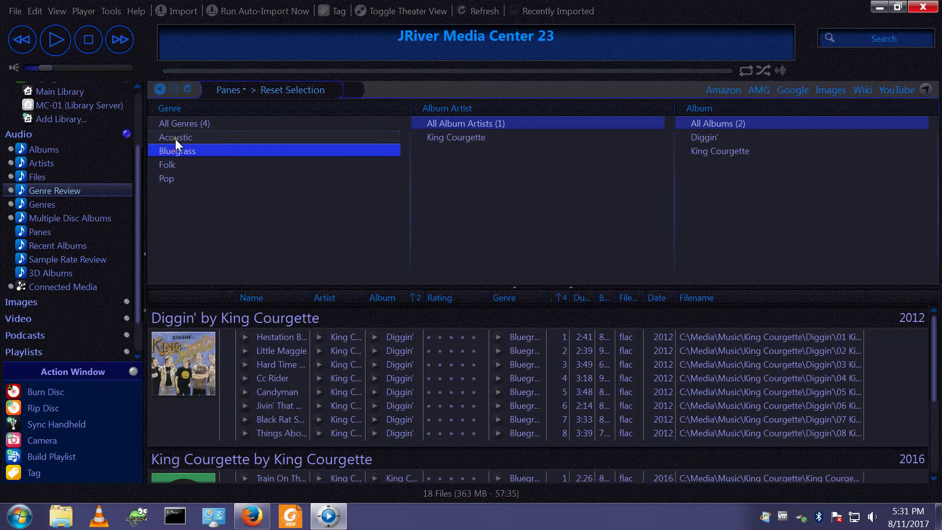
click(175, 137)
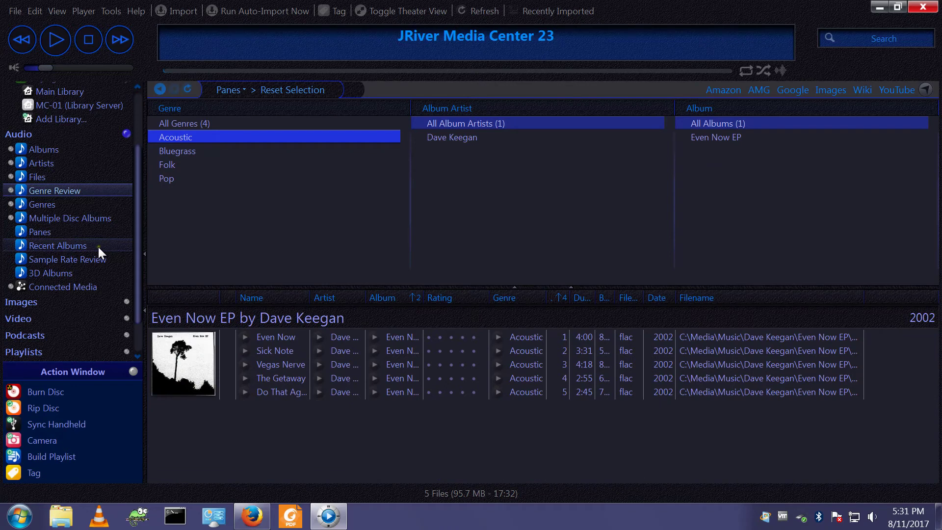
Step: Add a new library view under Audio from the Empty View template, named Album Art Review
right_click(22, 134)
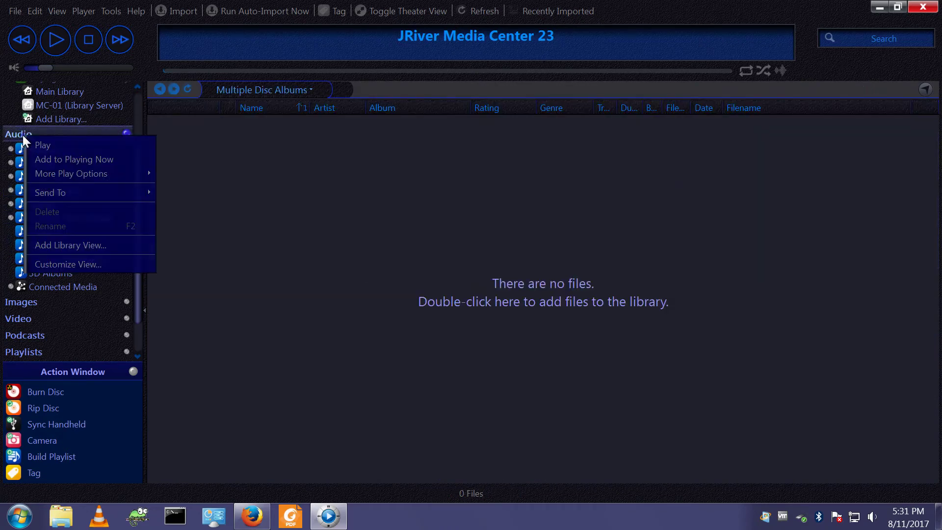
click(100, 244)
scroll(601, 323, down, 2)
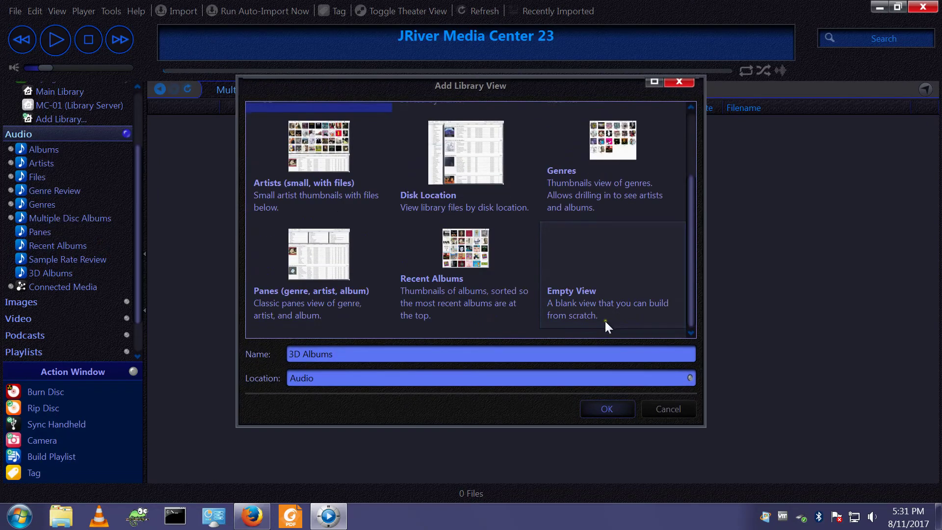
click(606, 323)
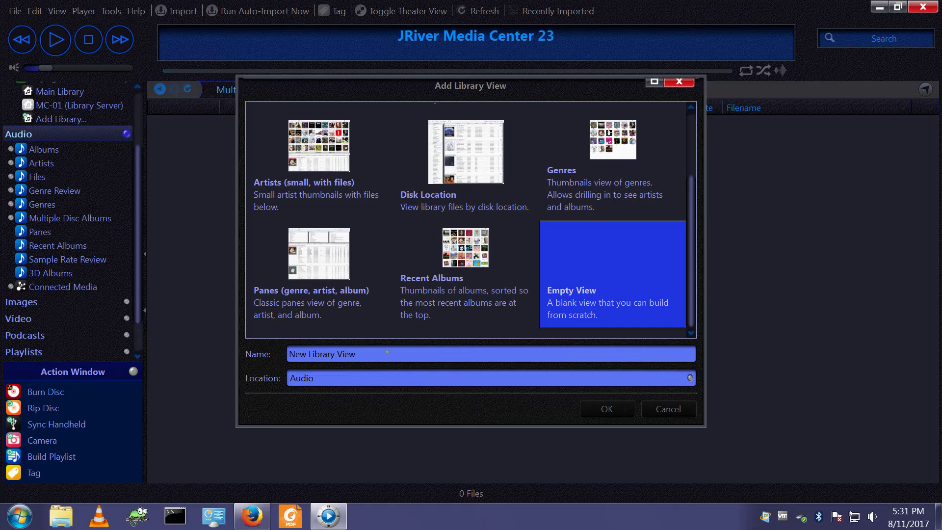
click(386, 352)
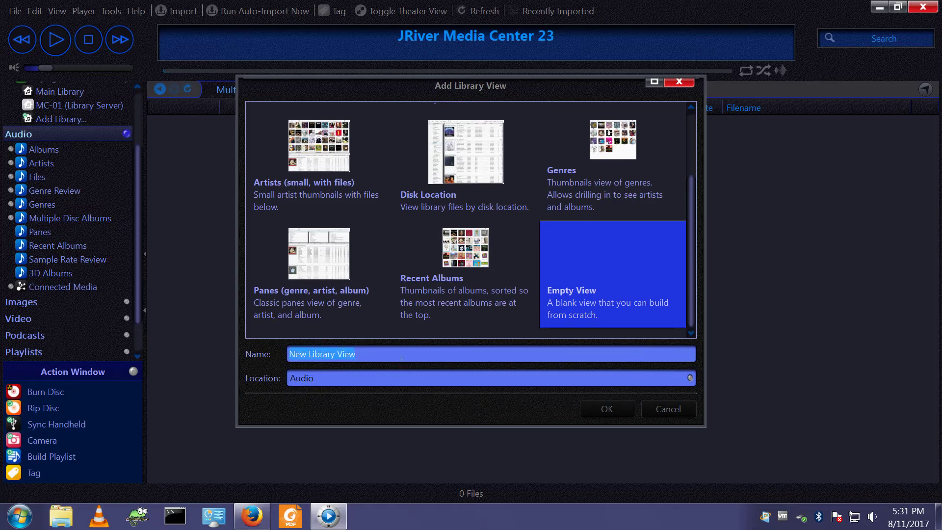
text(Al)
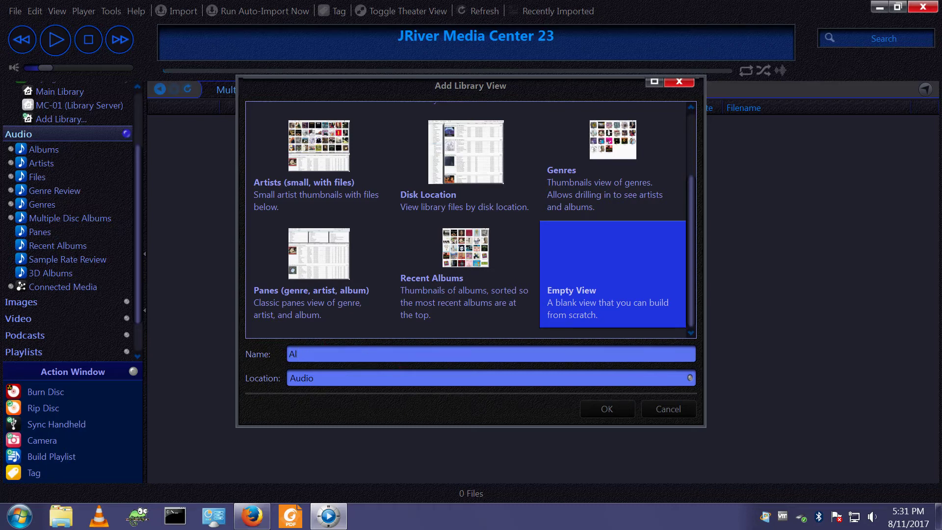
text(bum Art Review)
click(603, 408)
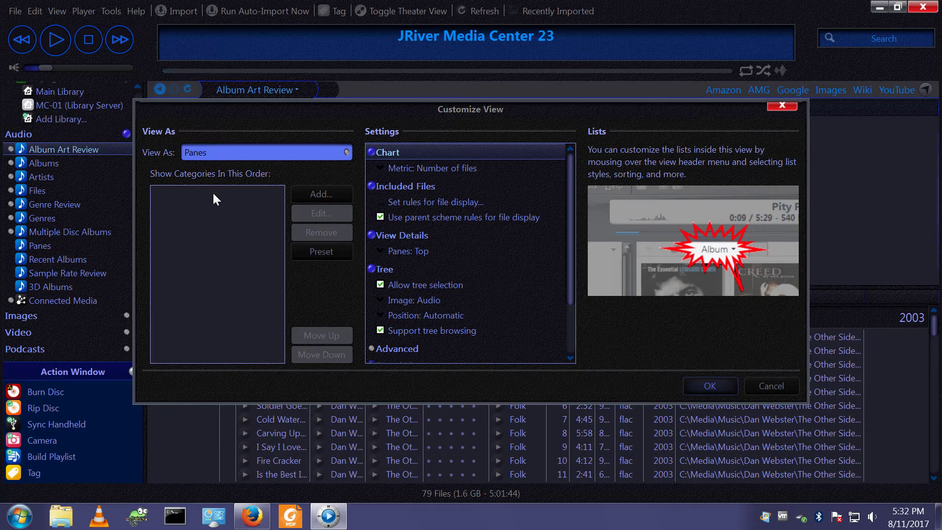
Step: Add the Filename (path) library field as the first category of the Album Art Review view
click(322, 193)
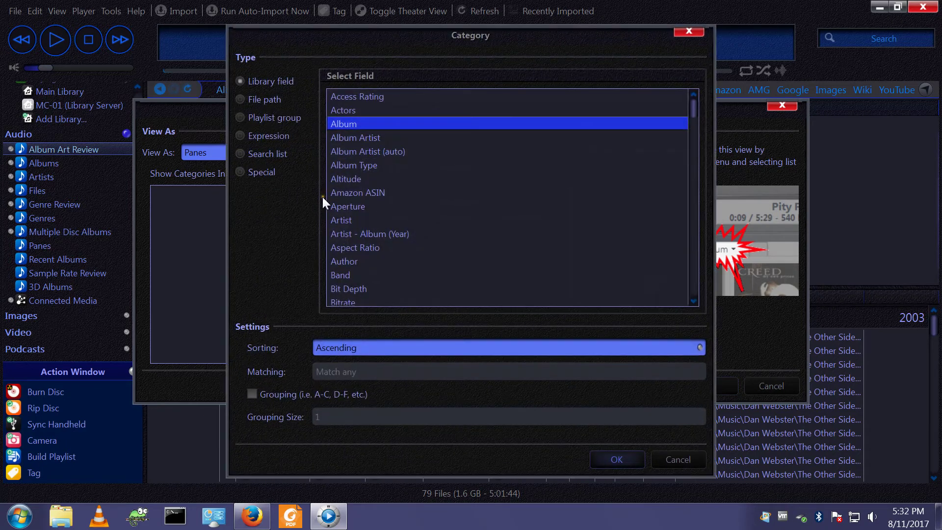
click(357, 234)
key(f)
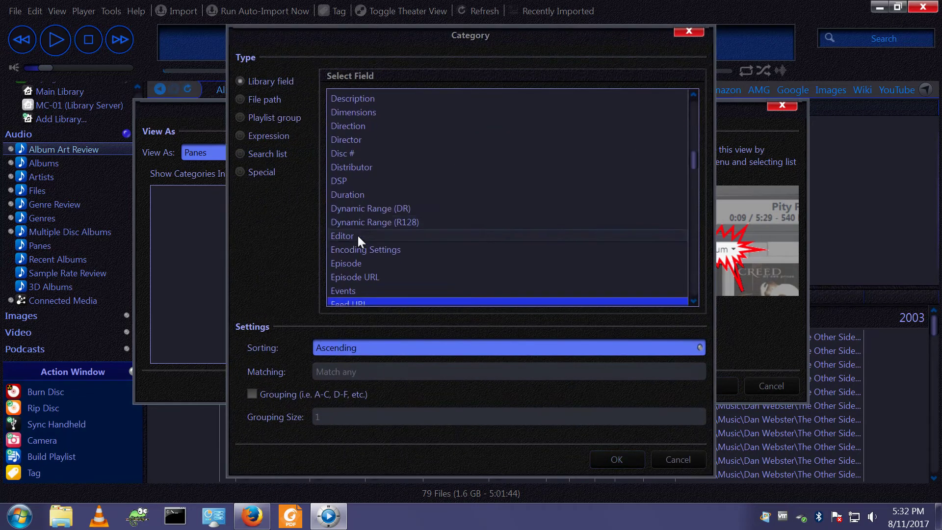
key(i)
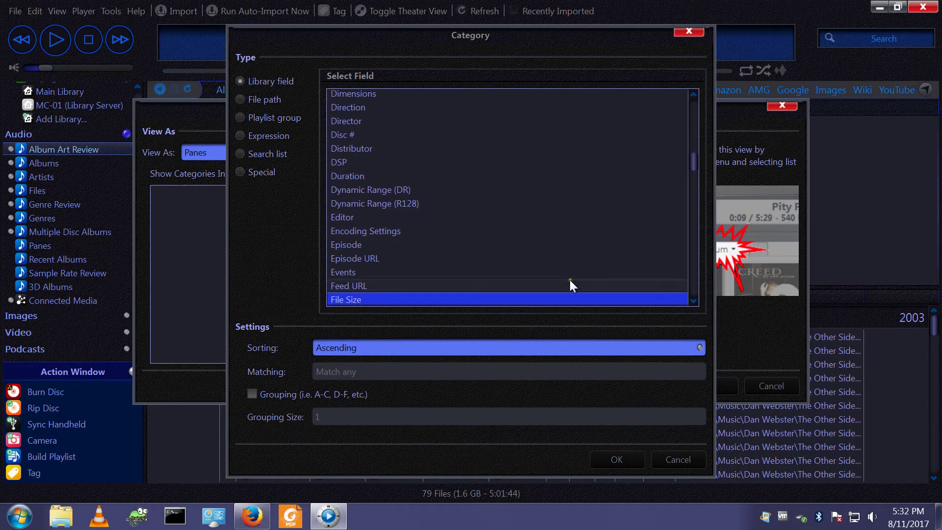
scroll(691, 301, down, 1)
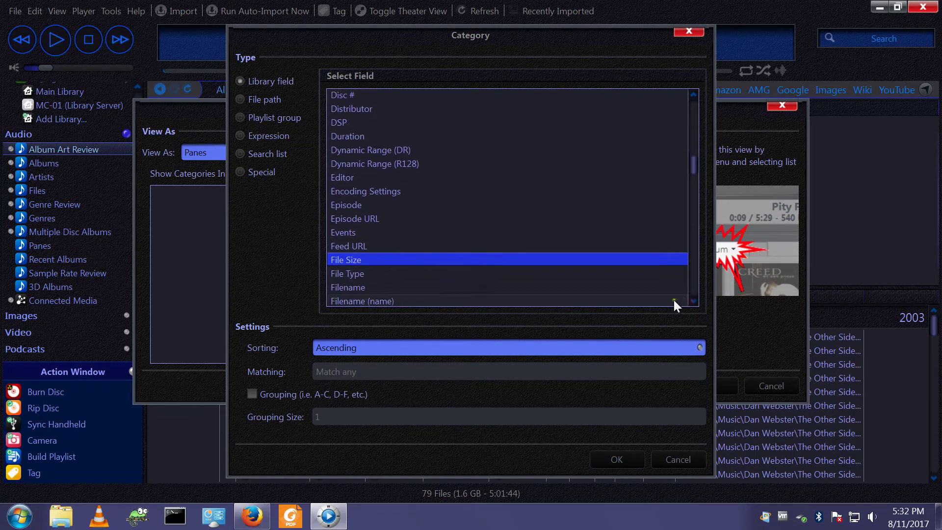
scroll(697, 297, down, 1)
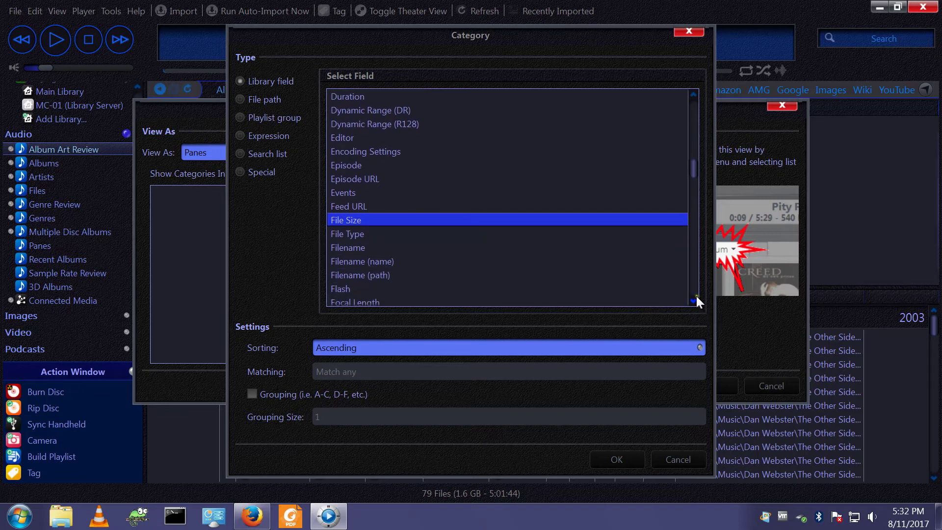
click(371, 275)
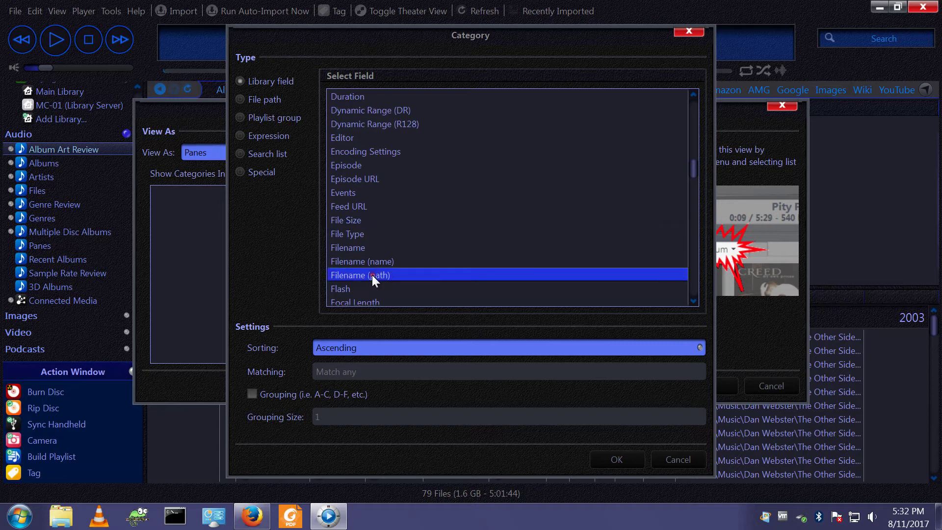
click(614, 459)
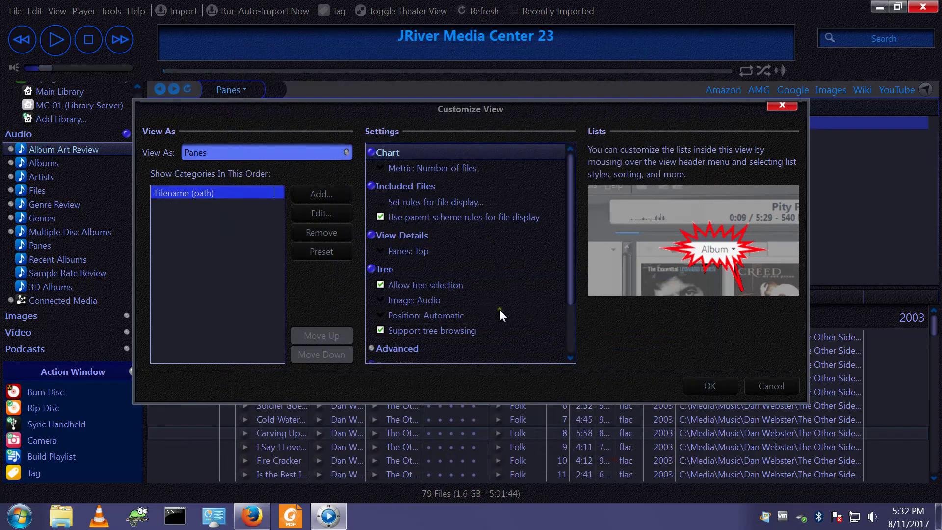
Step: Add the Image Height library field as the second category of the Album Art Review view
click(329, 195)
click(374, 231)
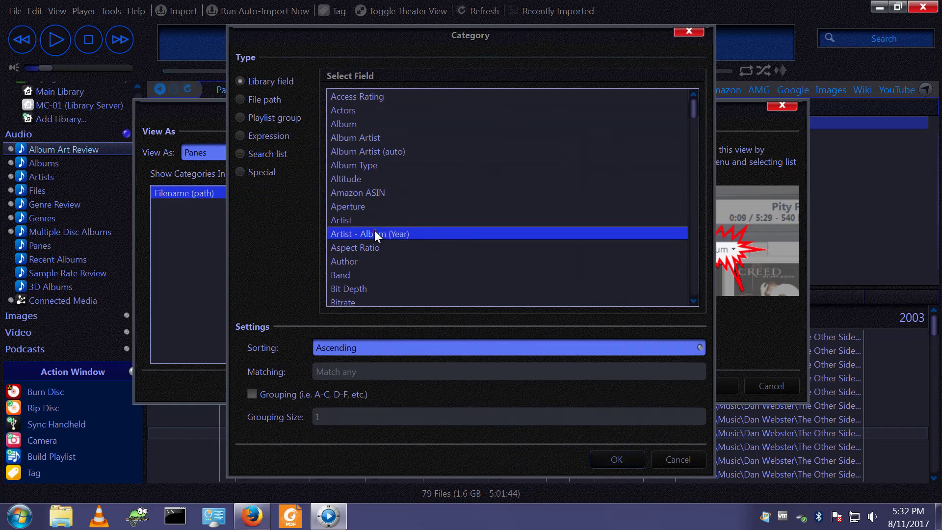
key(i)
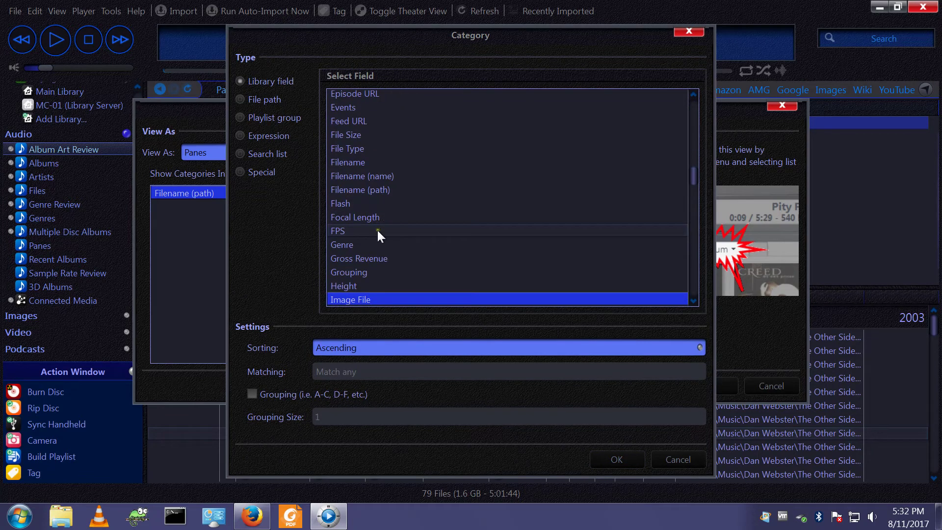
scroll(696, 293, down, 1)
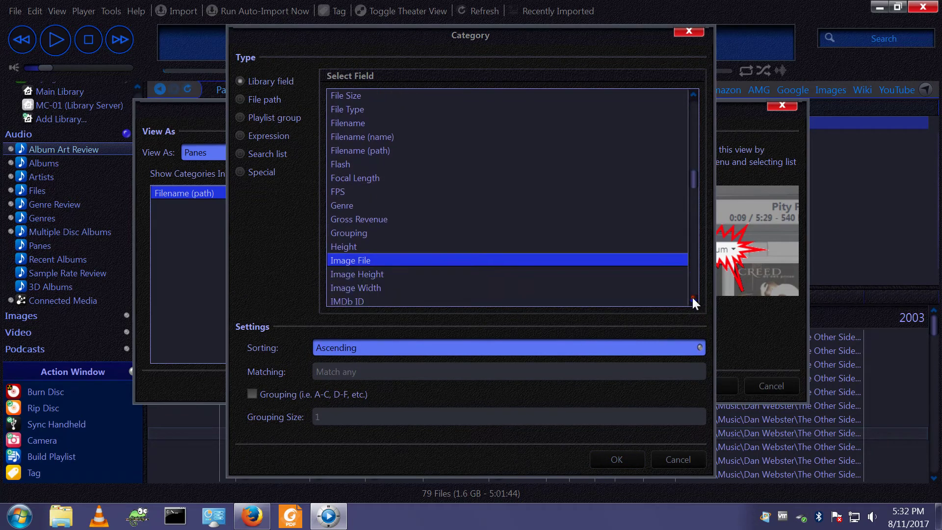
click(381, 271)
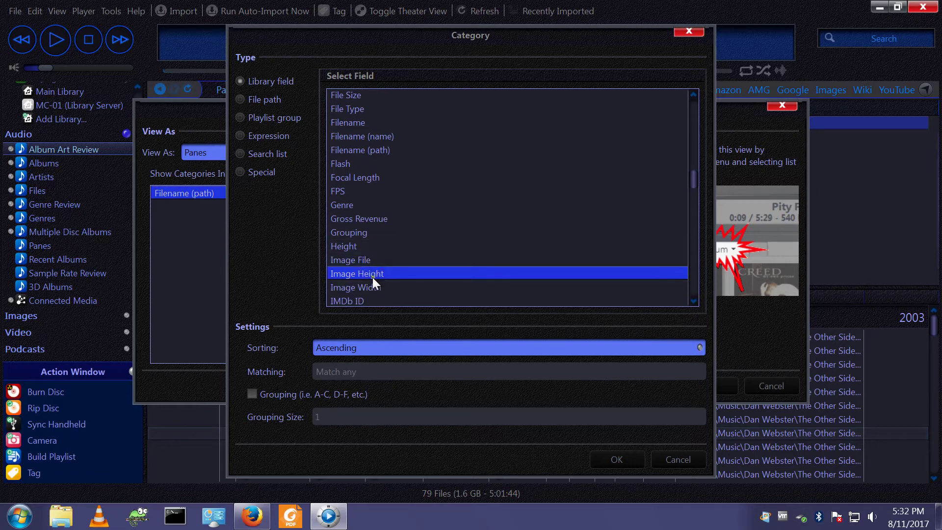
click(617, 463)
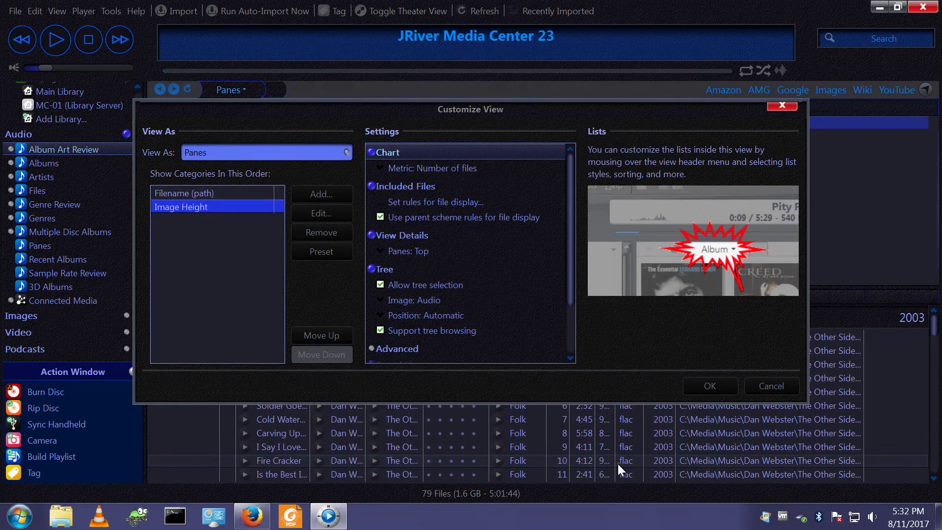
Step: Add the Image Width library field as the third category of the Album Art Review view
click(331, 194)
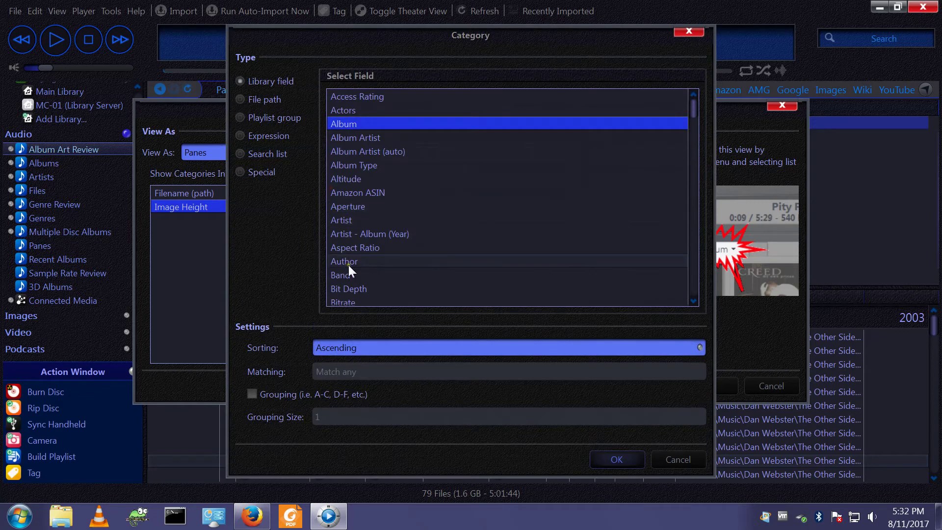
click(350, 264)
scroll(350, 264, down, 10)
key(i)
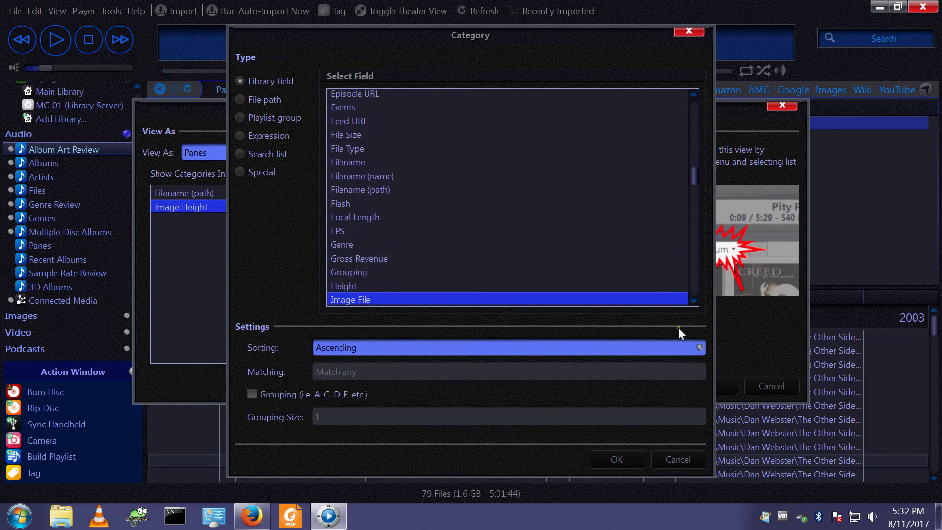
scroll(694, 301, down, 1)
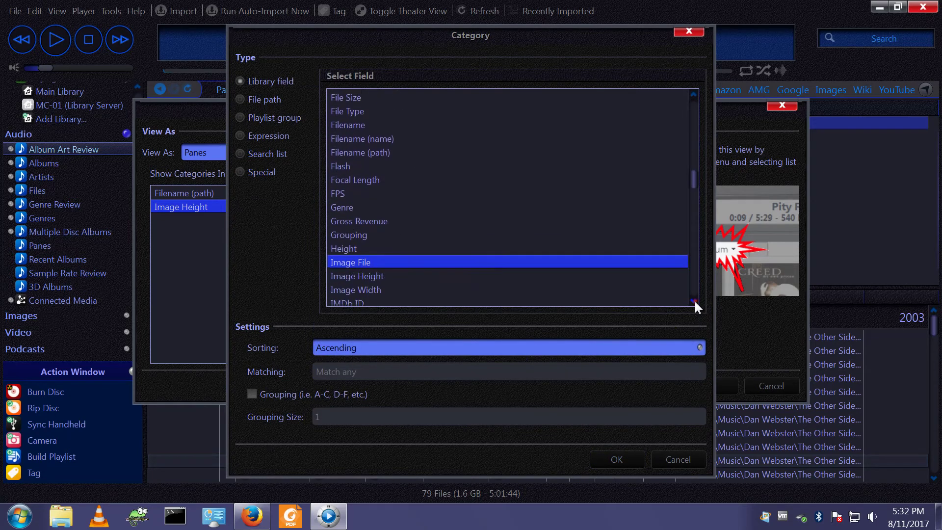
click(375, 287)
click(613, 459)
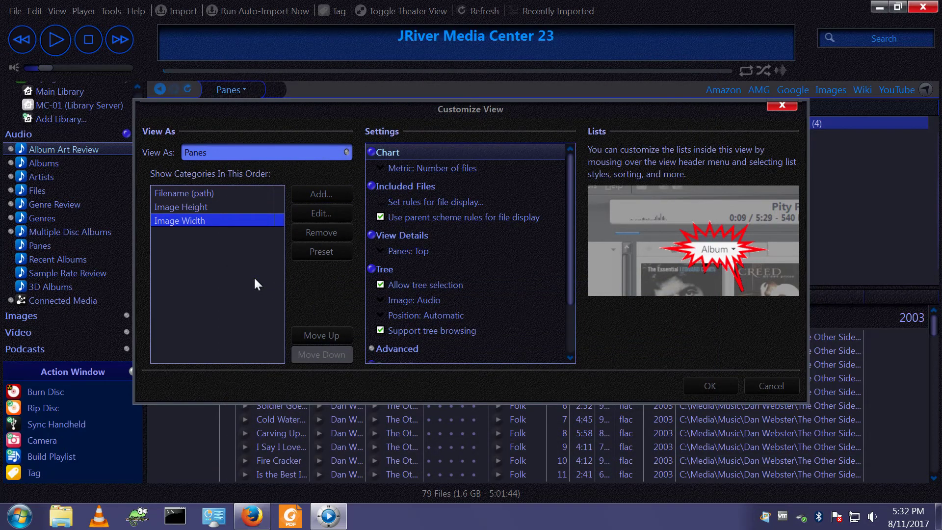
Step: Add Album Artist and Album as the fourth and fifth categories of the Album Art Review view
click(312, 195)
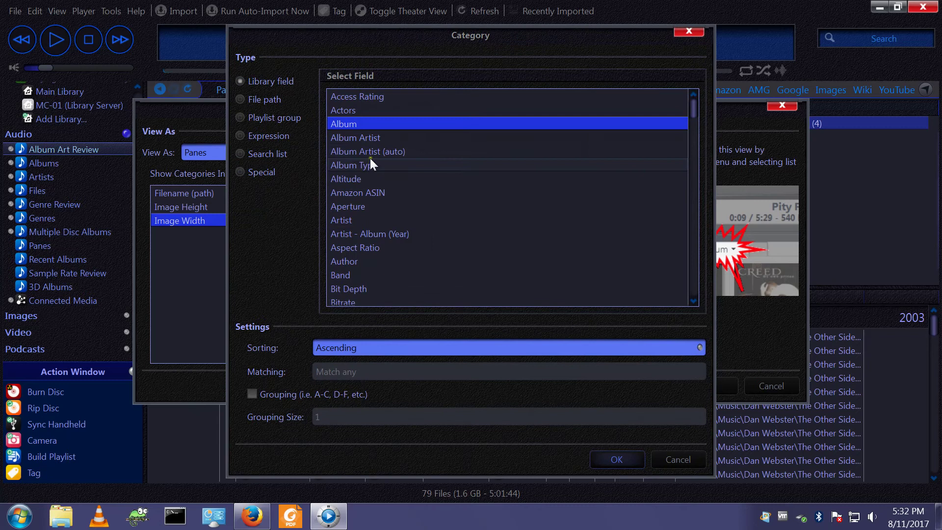
click(367, 142)
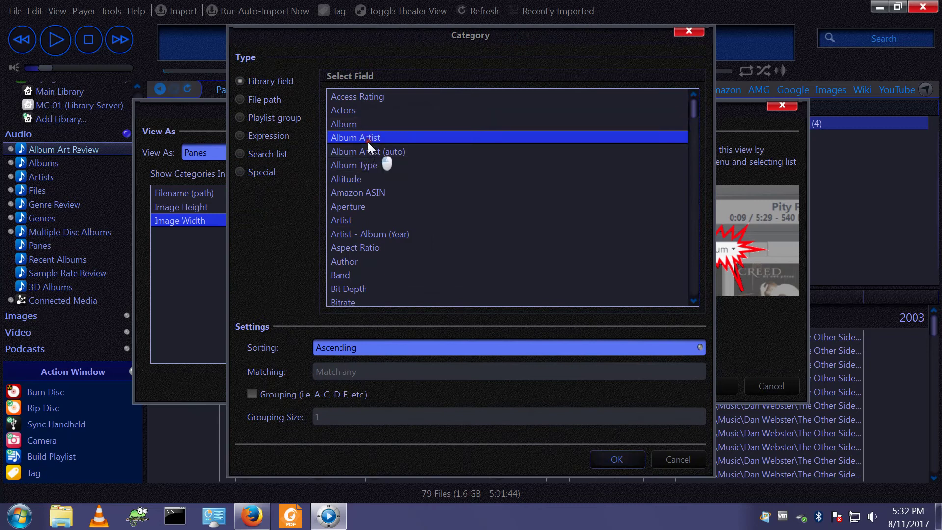
click(610, 459)
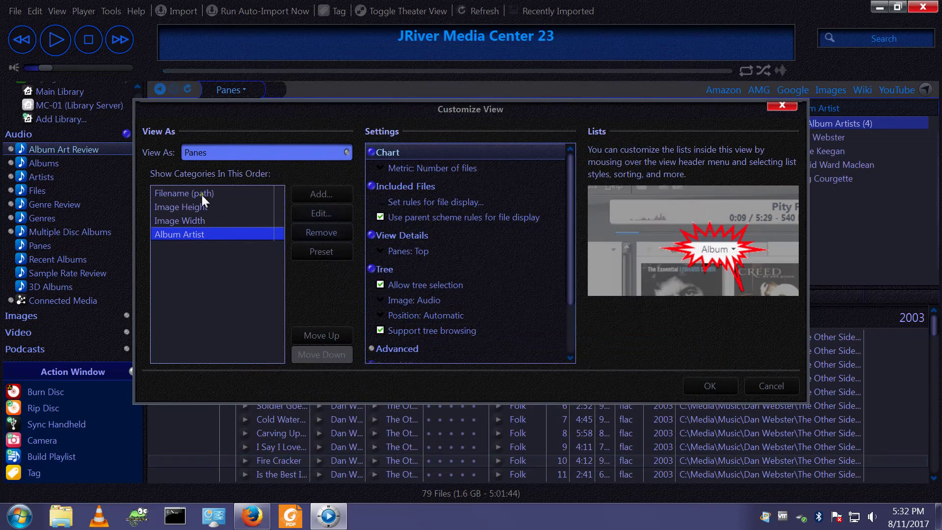
click(309, 194)
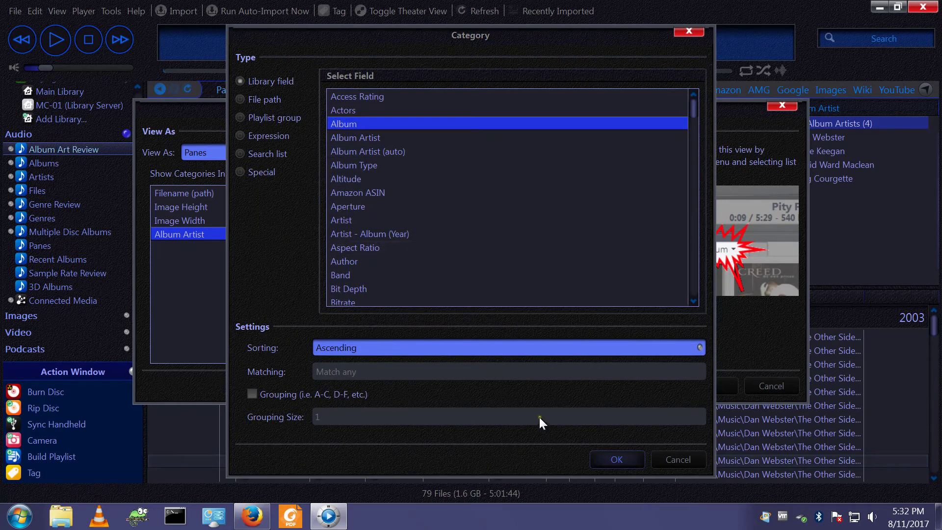
click(632, 465)
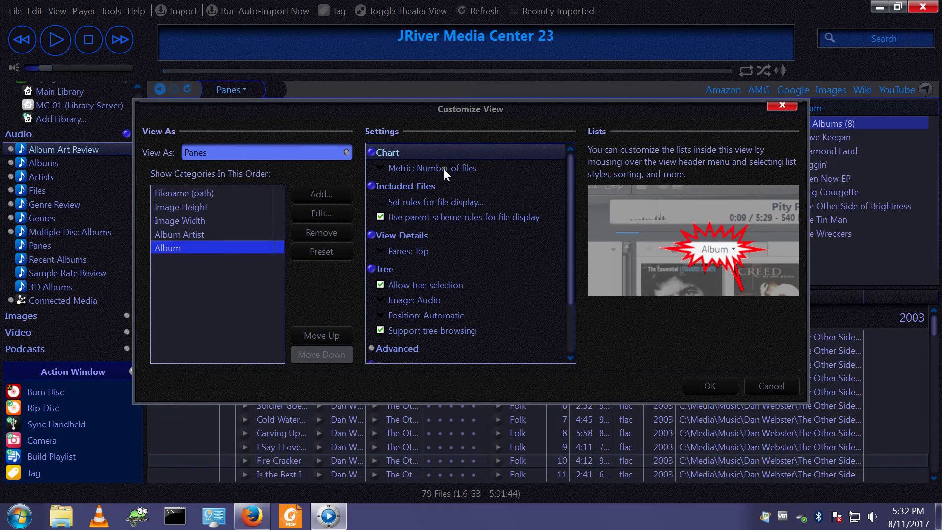
Step: Add a file display rule based on the Media Type field to the Album Art Review view
click(425, 201)
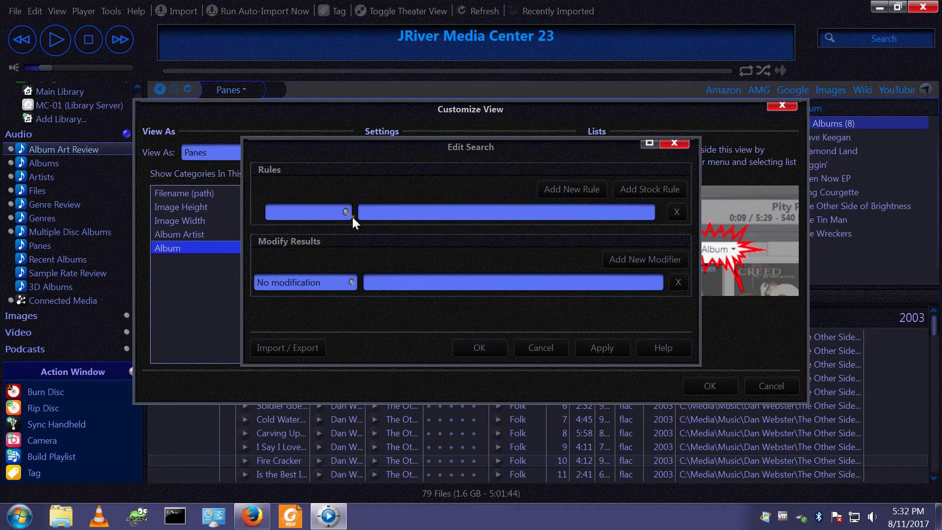
click(346, 215)
click(316, 269)
click(345, 212)
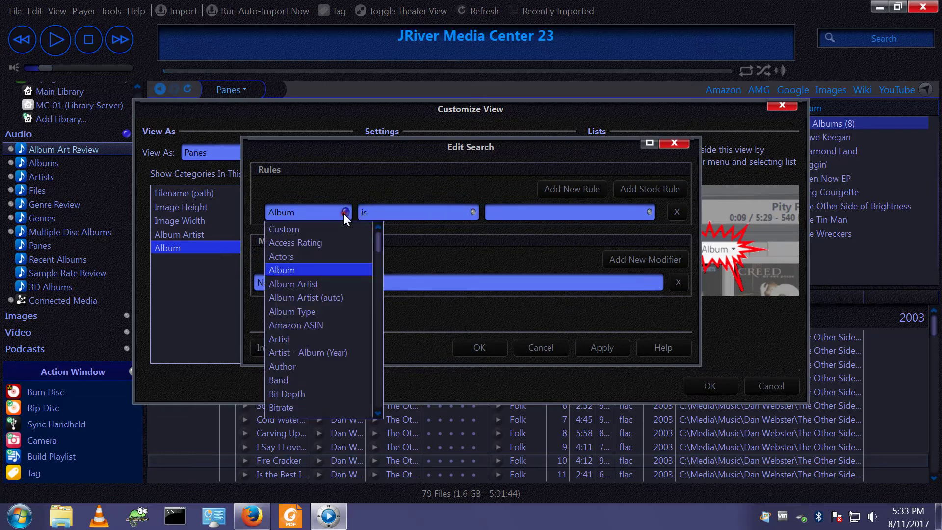
scroll(342, 232, down, 1)
key(m)
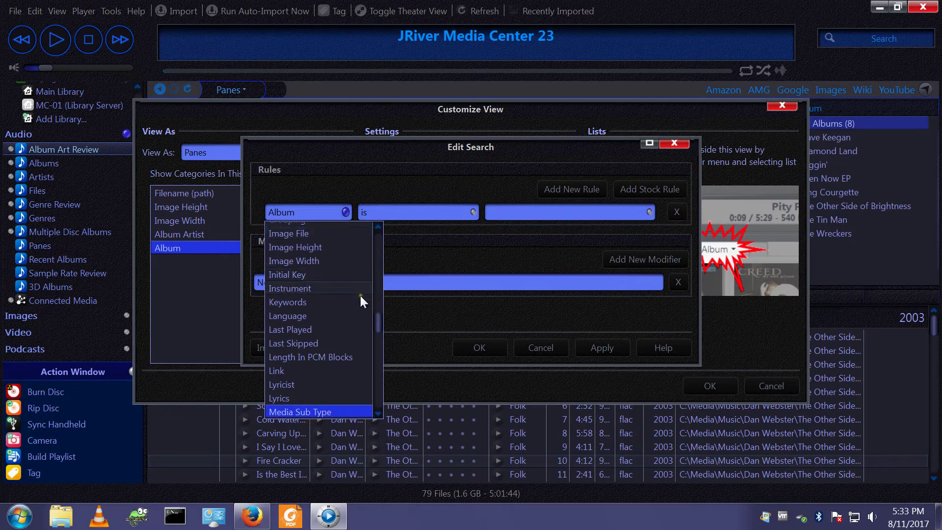
scroll(378, 412, down, 1)
click(304, 388)
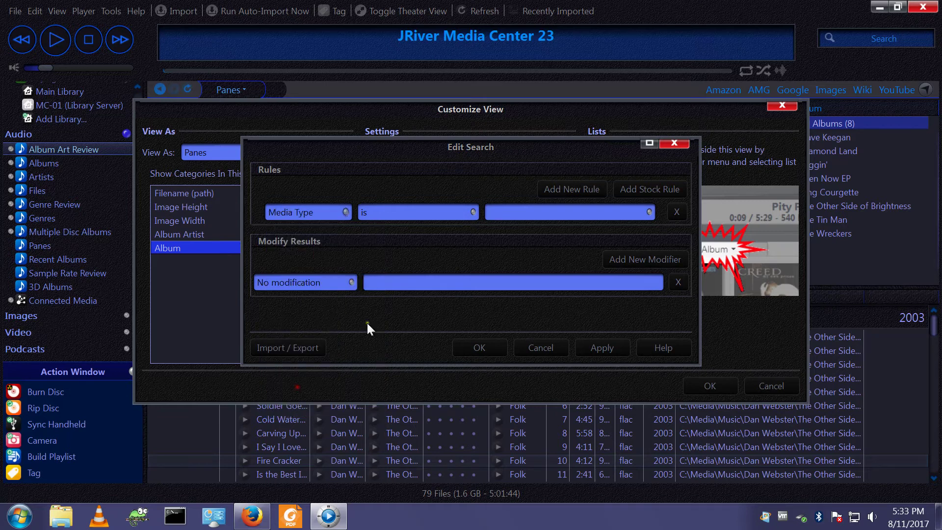
Step: Set the Media Type rule to match Audio and save the rule and the view customization
click(501, 219)
click(514, 242)
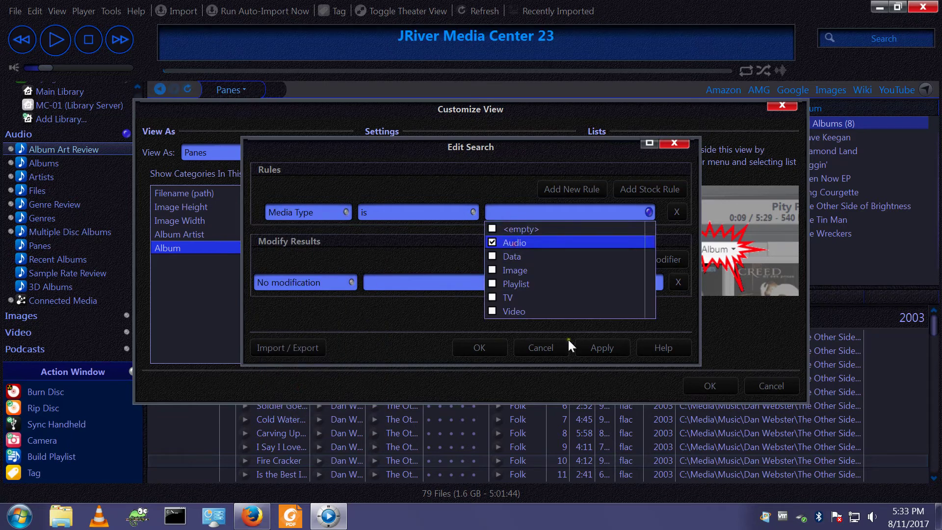
click(488, 348)
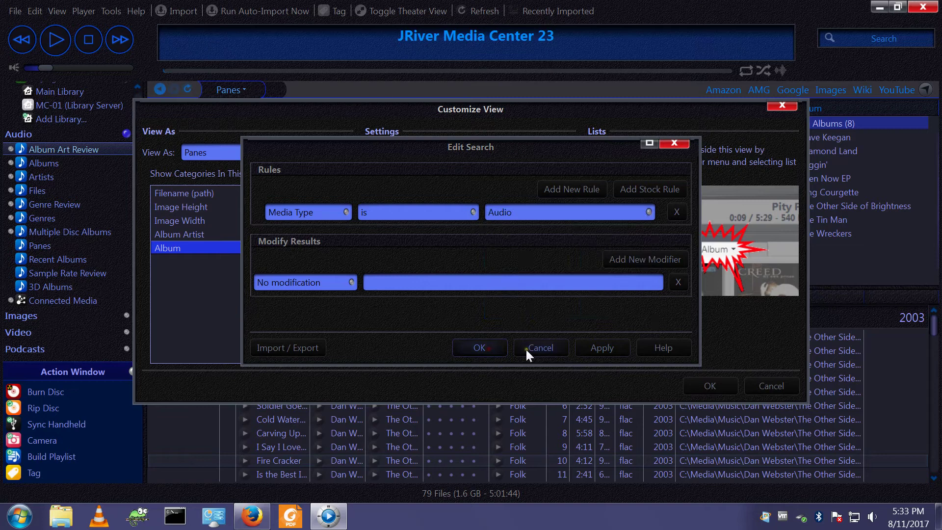
click(480, 346)
click(720, 387)
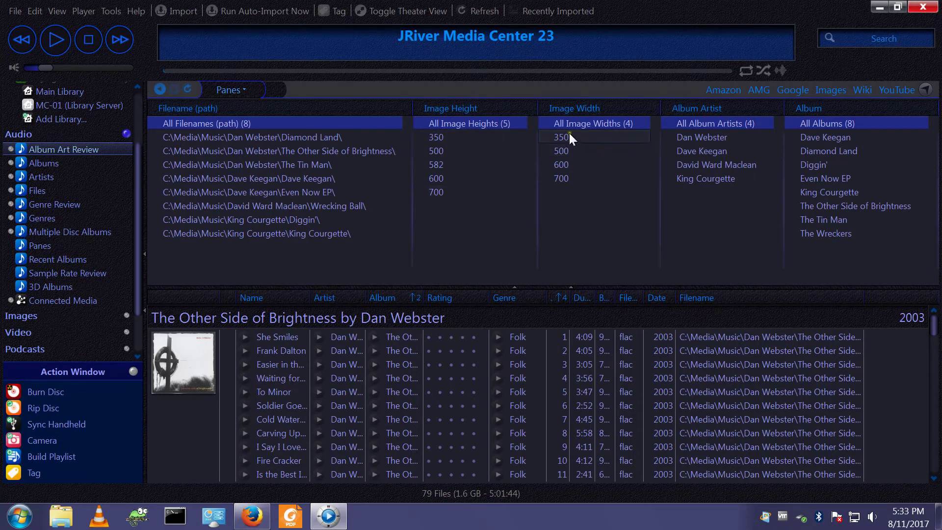
Step: Filter the Album Art Review view by image heights 350, 500, 582, 600 and 700 to examine which albums match
click(437, 137)
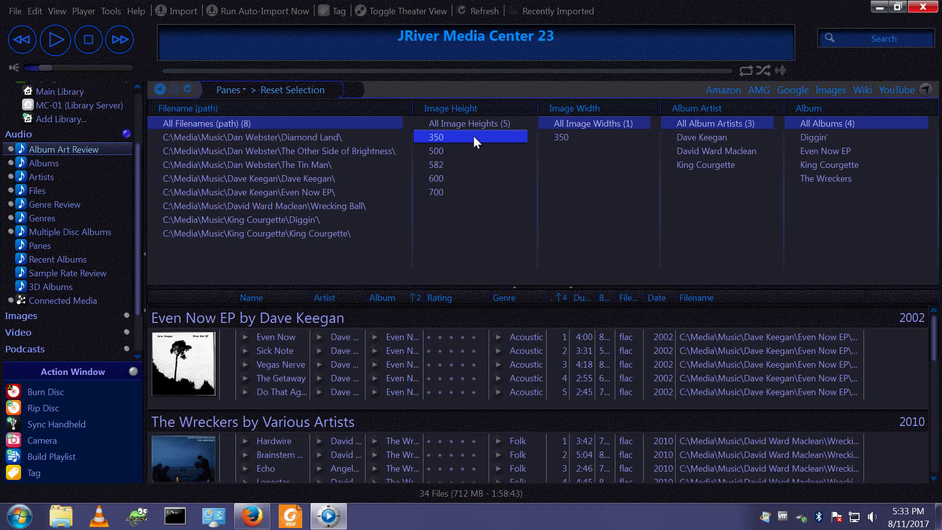
click(449, 151)
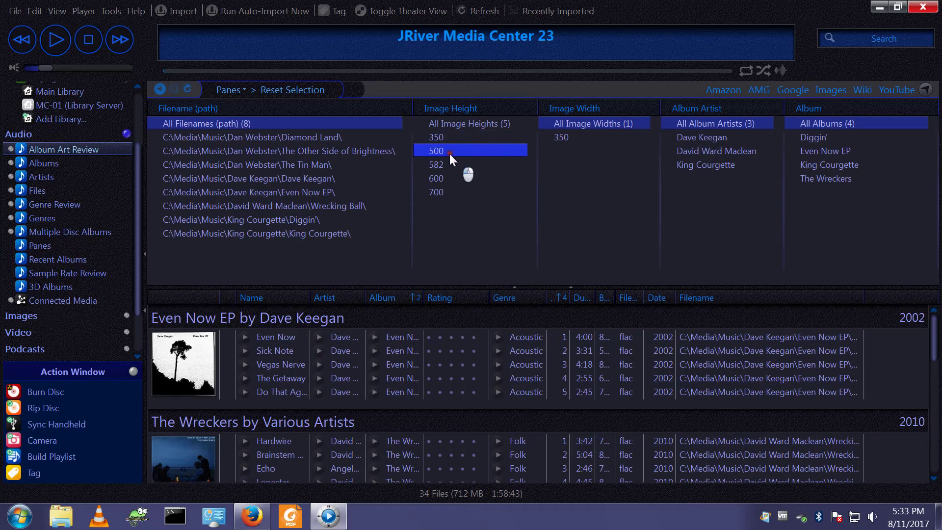
click(447, 164)
click(448, 178)
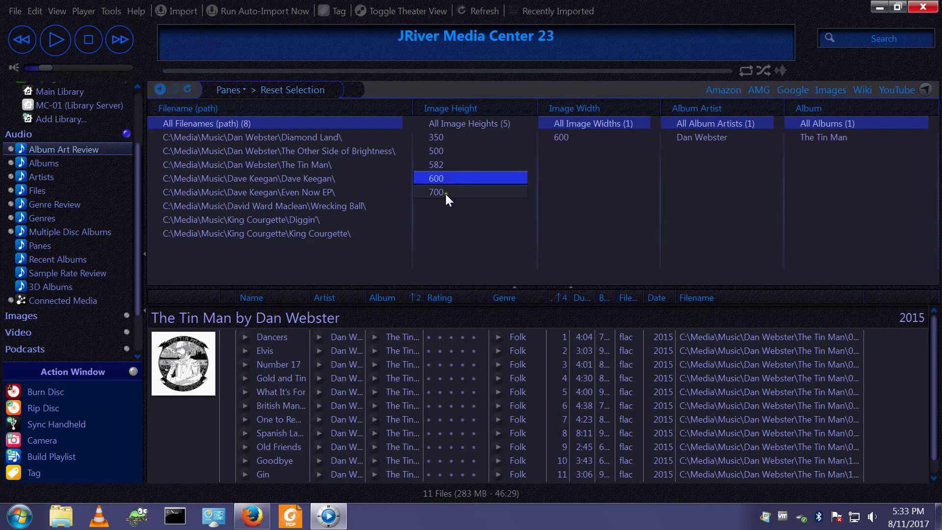
click(445, 194)
click(448, 178)
click(448, 165)
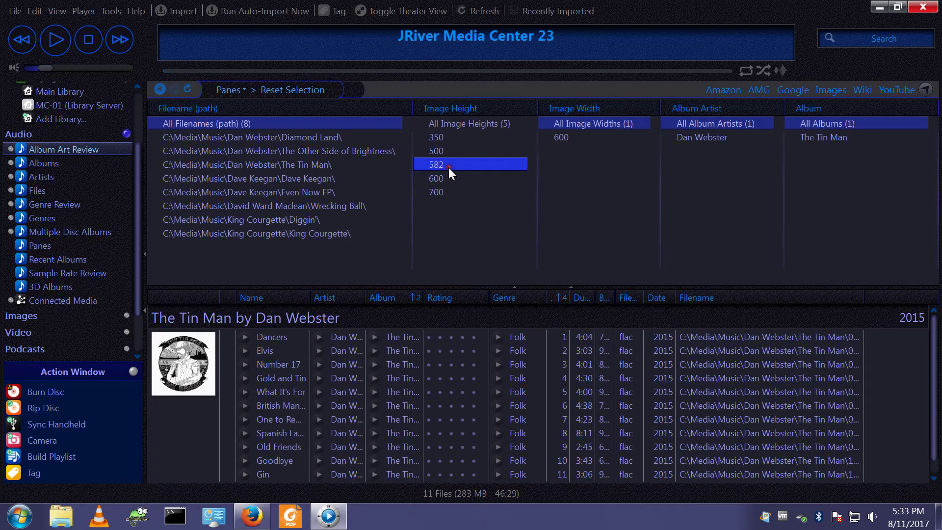
click(446, 151)
click(445, 136)
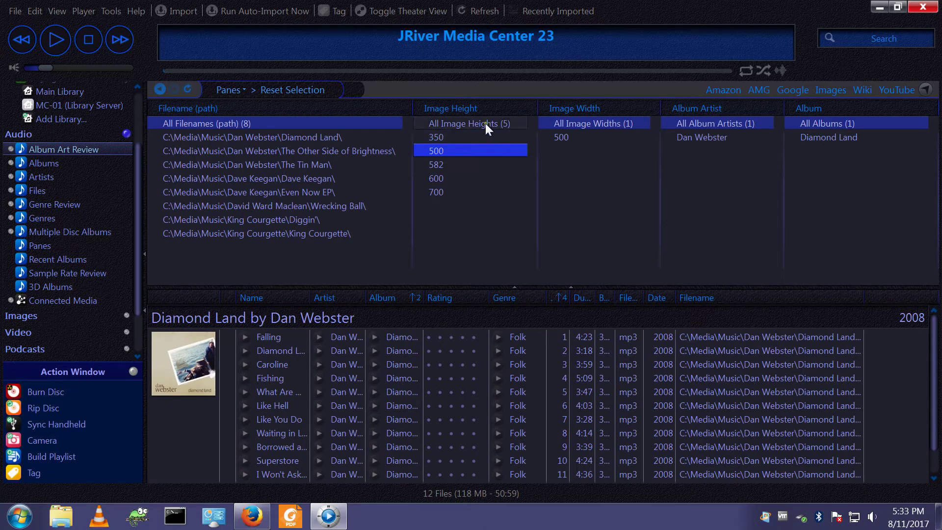
click(443, 136)
click(447, 149)
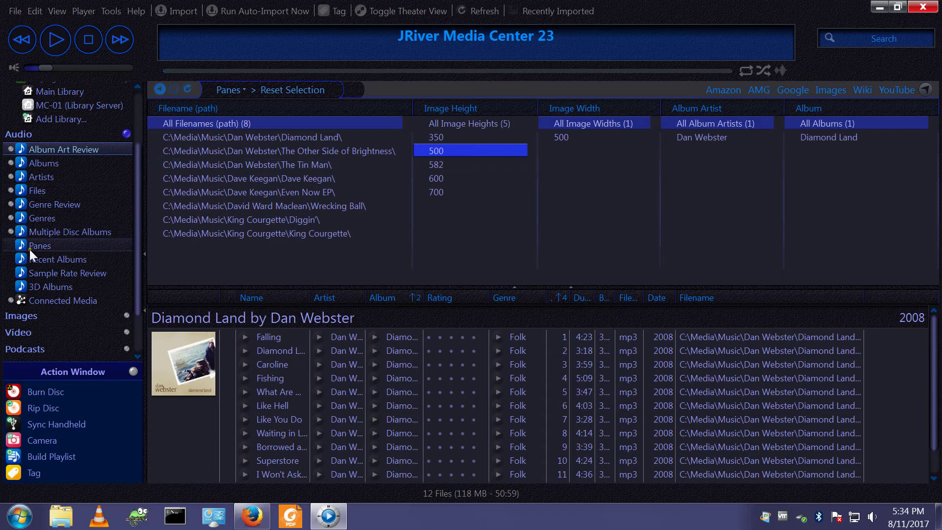
Step: Look through the Files, Multiple Disc Albums and Sample Rate Review audio views to compare their view headings
click(37, 194)
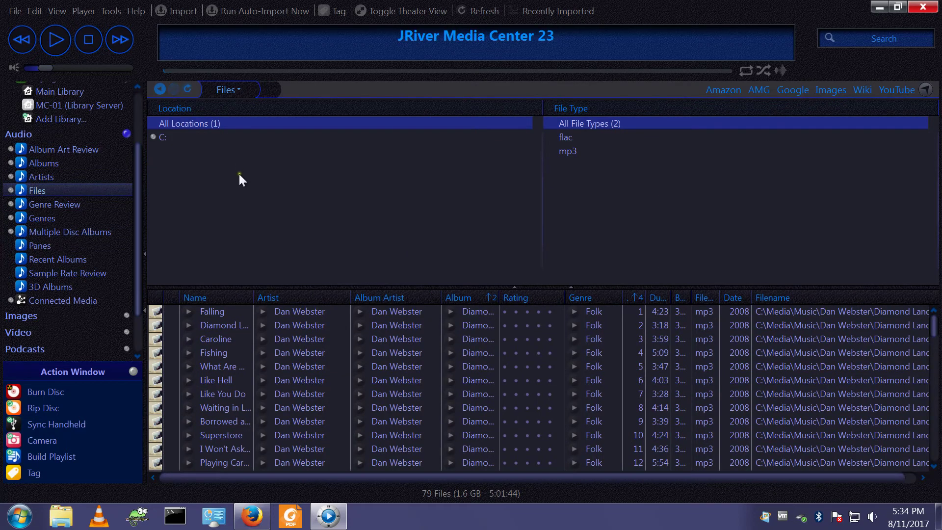
click(53, 233)
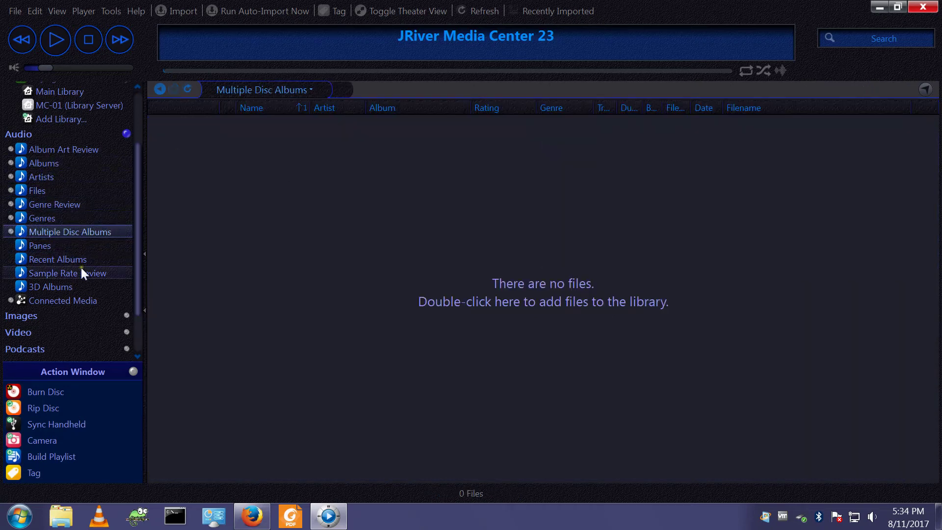
click(58, 274)
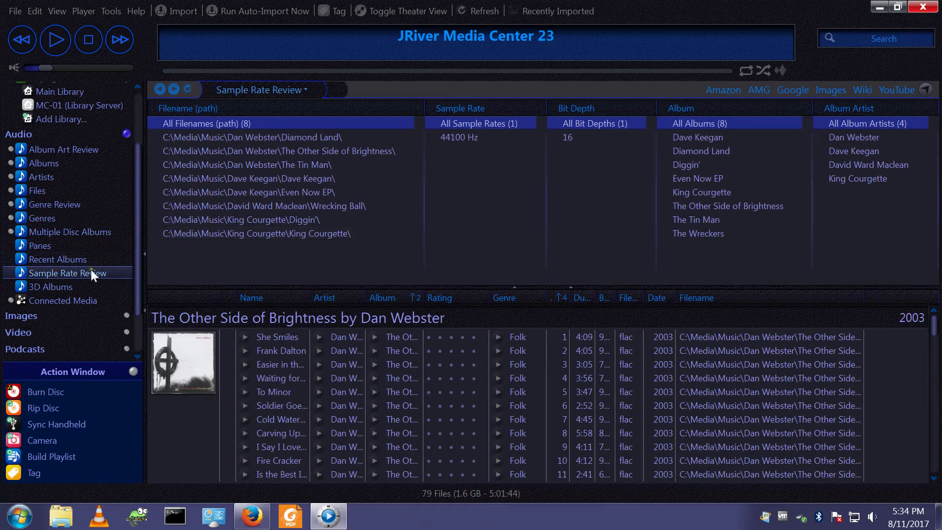
Step: Return to the Album Art Review view and restart JRiver Media Center 23 from the desktop
click(56, 149)
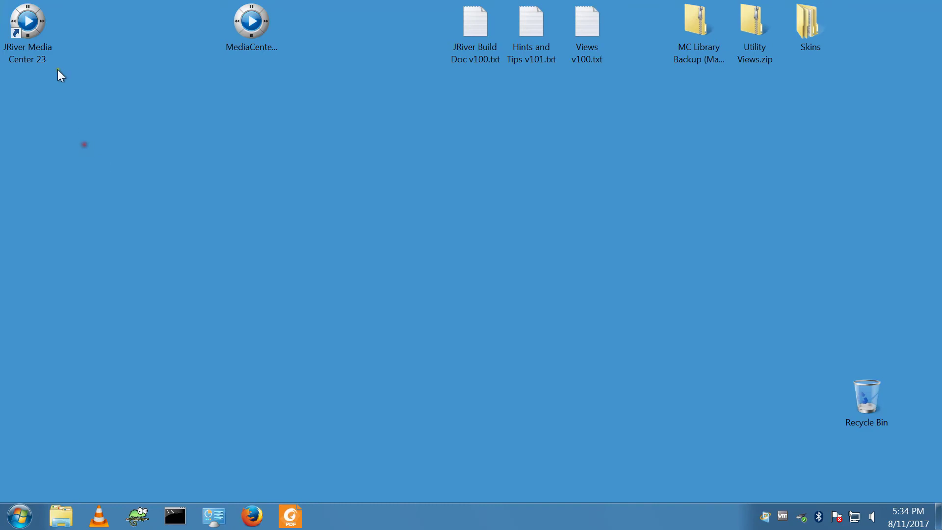
double_click(41, 55)
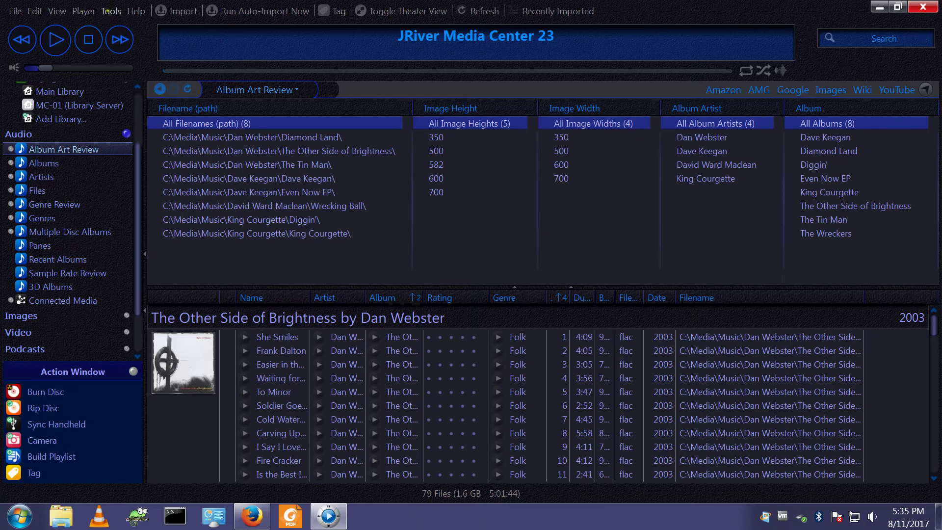
Step: Open the view customization for JRemote, Gizmo & WebGizmo in the advanced Media Network options
click(111, 9)
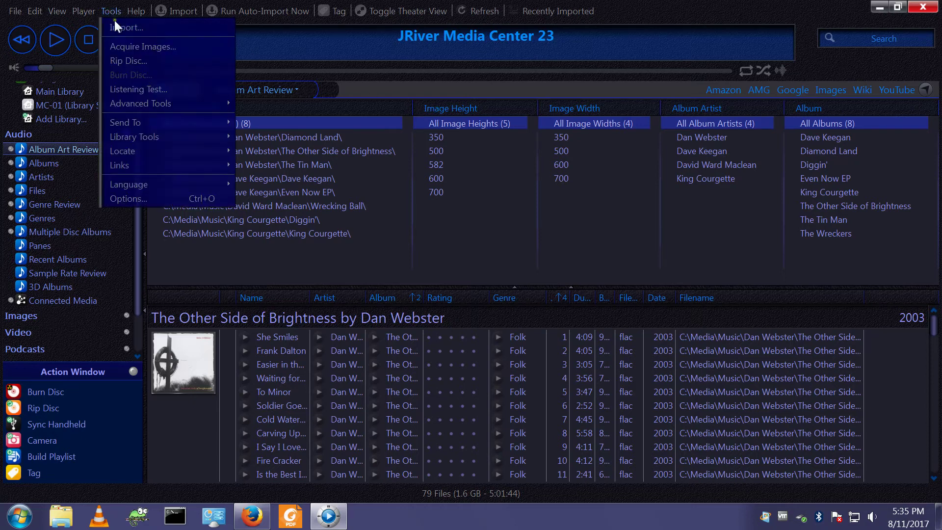
click(131, 196)
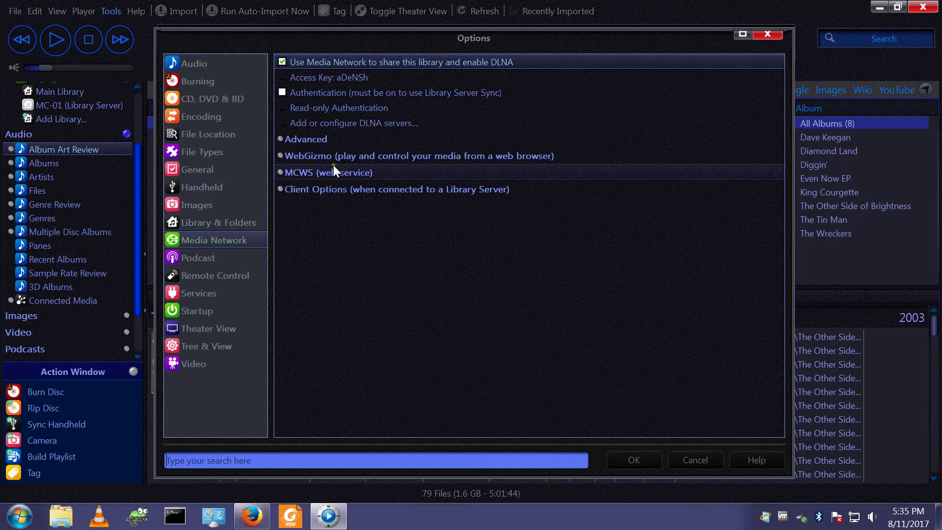
click(281, 140)
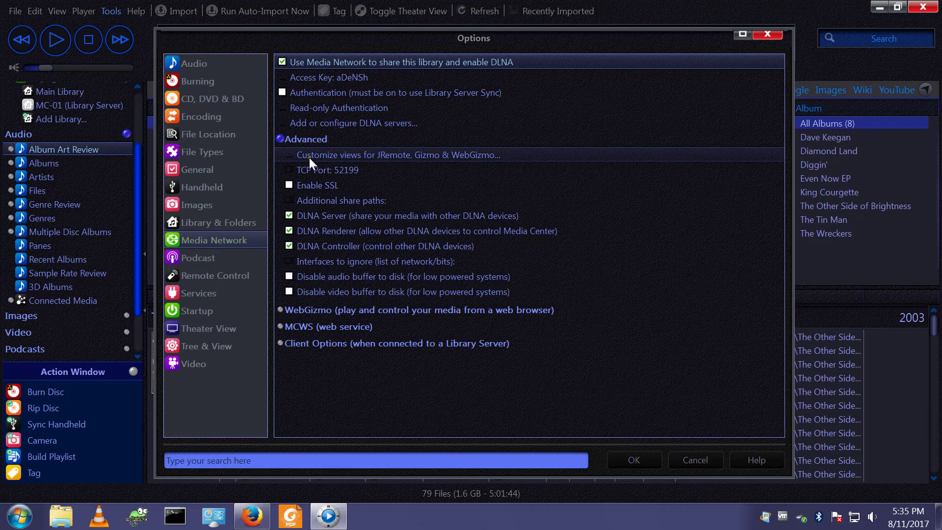
click(401, 156)
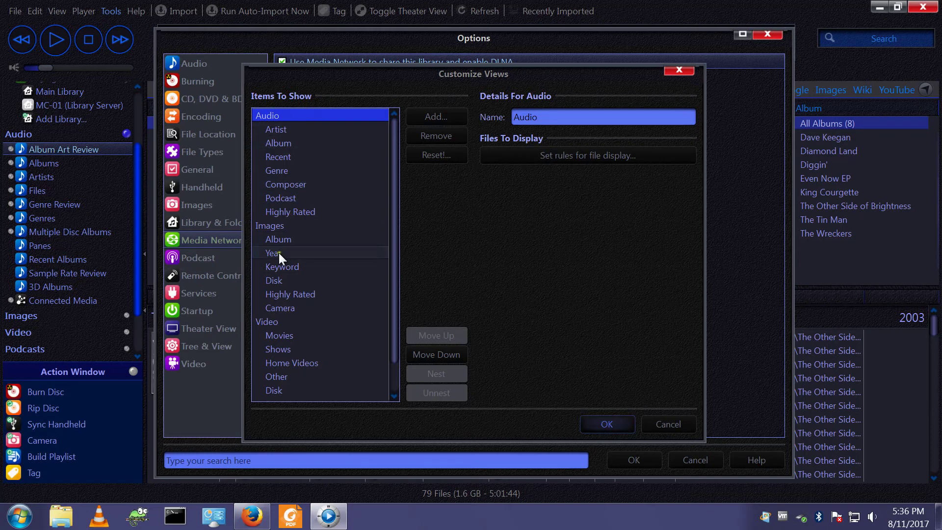
Step: Add the standard view Audio\Album Art Review under the Audio item, and add Audio\Genre Review beneath it
click(422, 114)
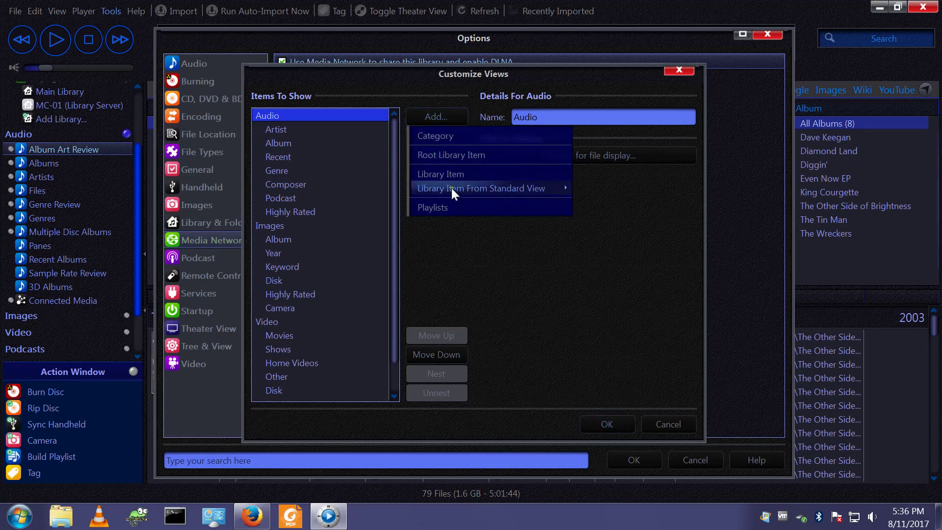
mouse_move(451, 188)
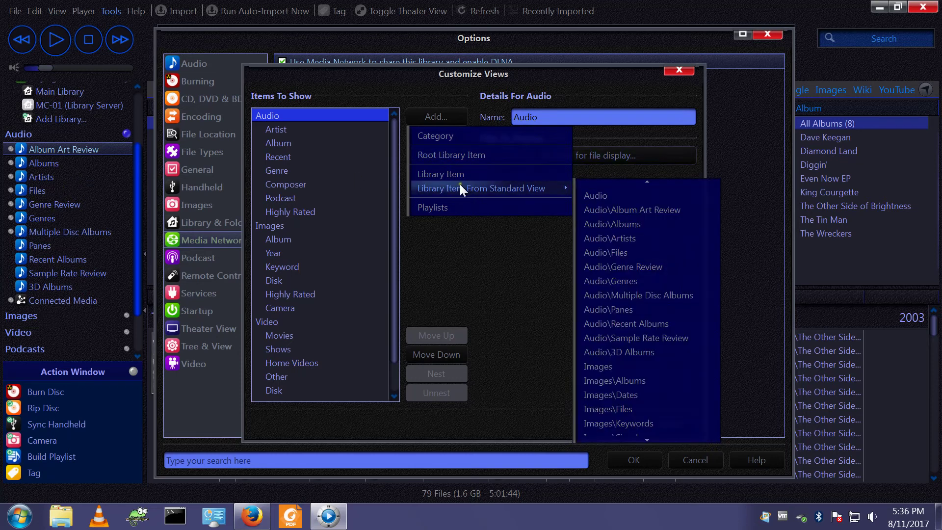
click(601, 210)
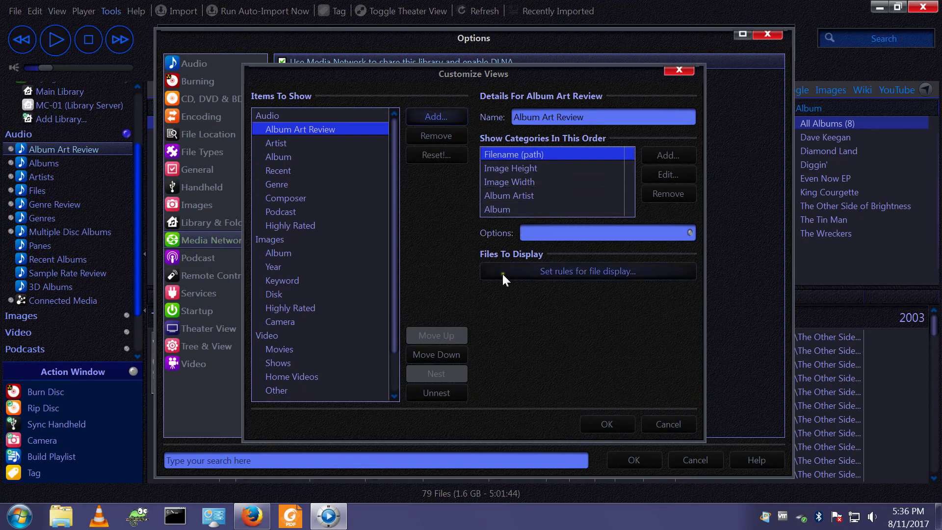
click(424, 120)
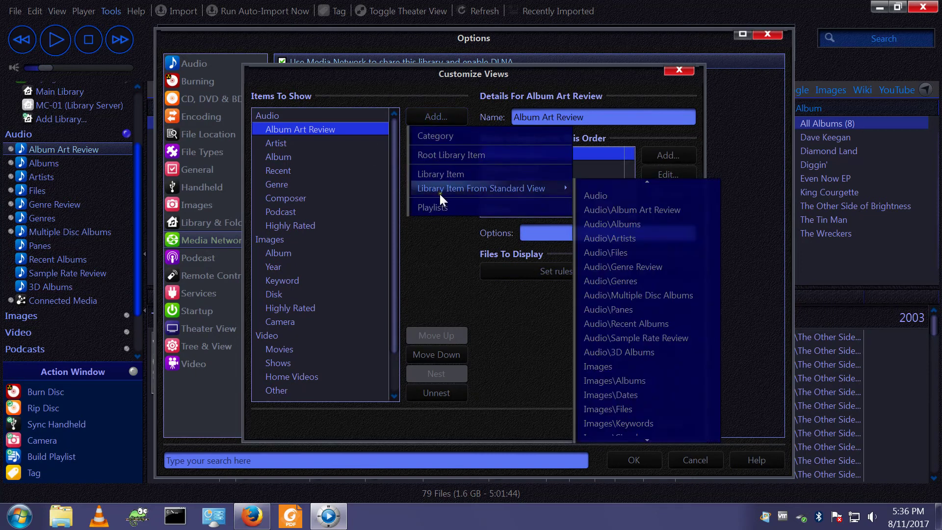
click(634, 267)
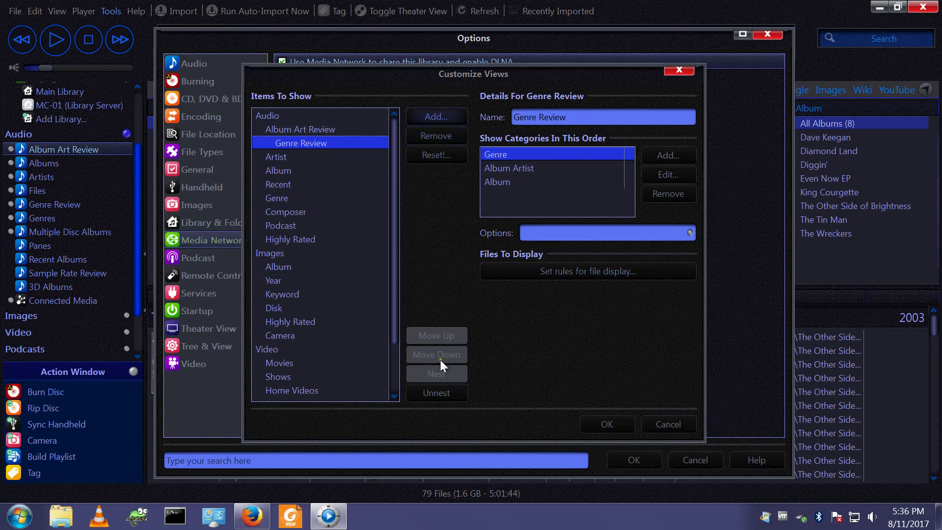
Step: Add the standard view Audio\Multiple Disc Albums as a library item under Audio
click(273, 116)
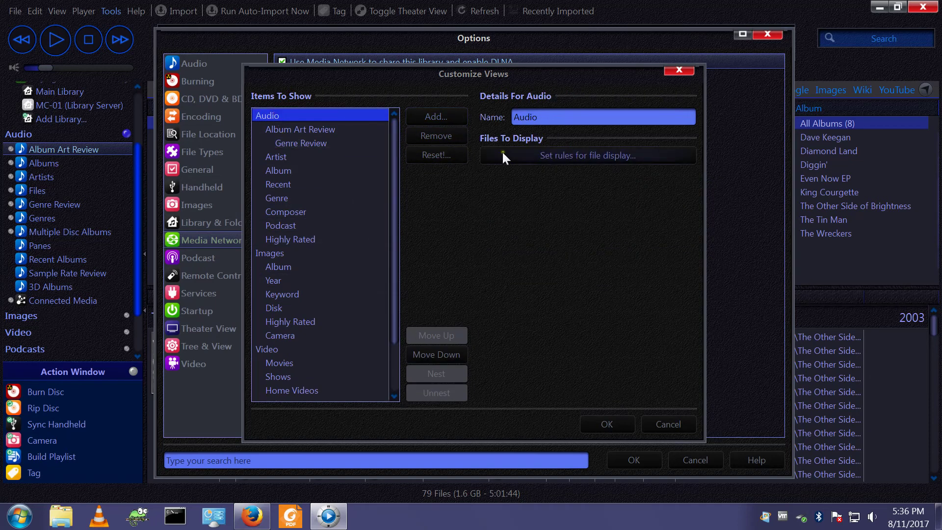
click(426, 116)
mouse_move(470, 187)
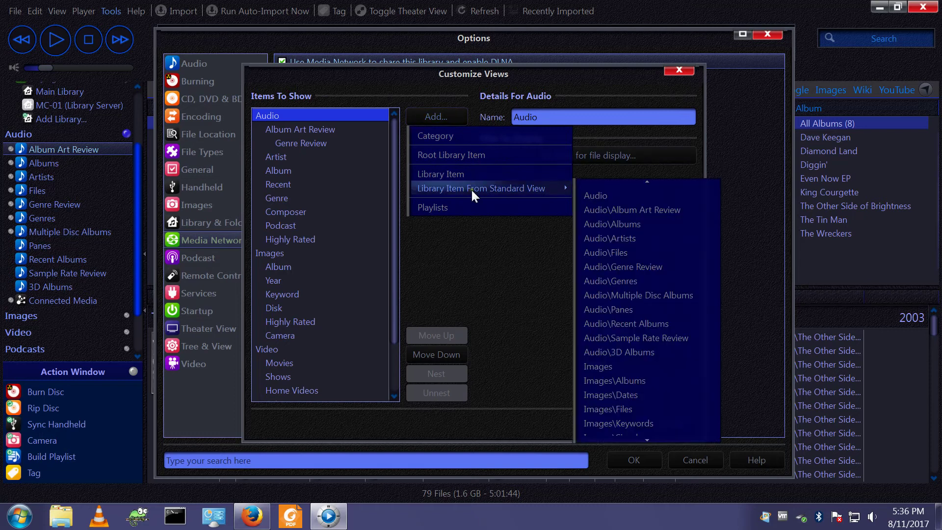
click(637, 296)
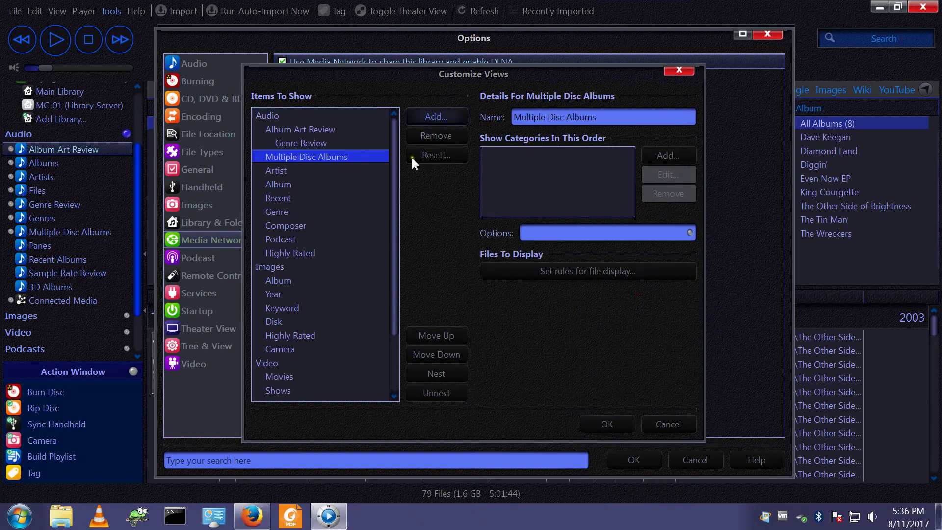
Step: Add the standard view Audio\Sample Rate Review as a library item under Audio
click(269, 114)
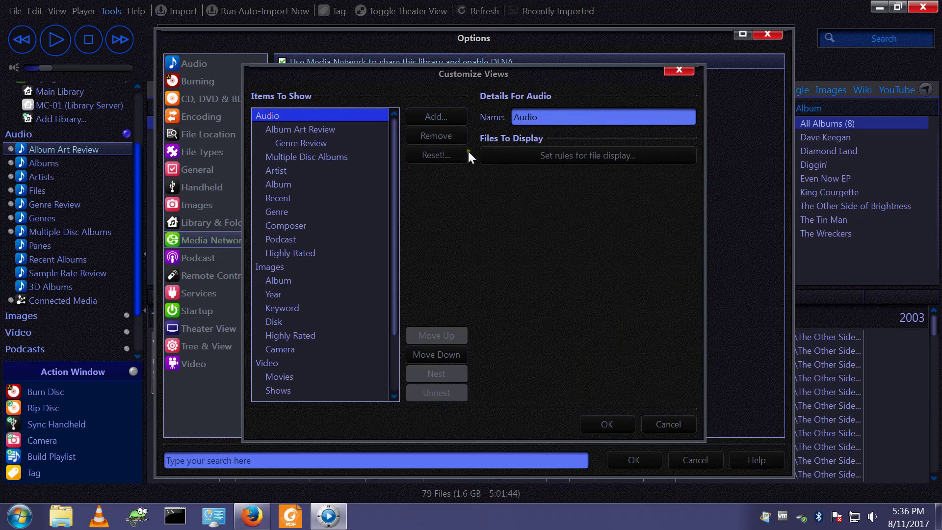
click(445, 119)
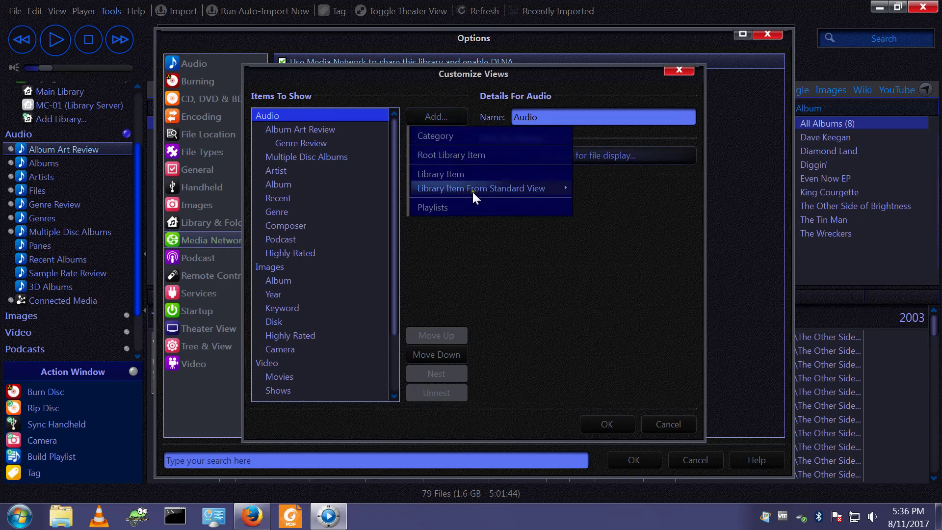
mouse_move(472, 192)
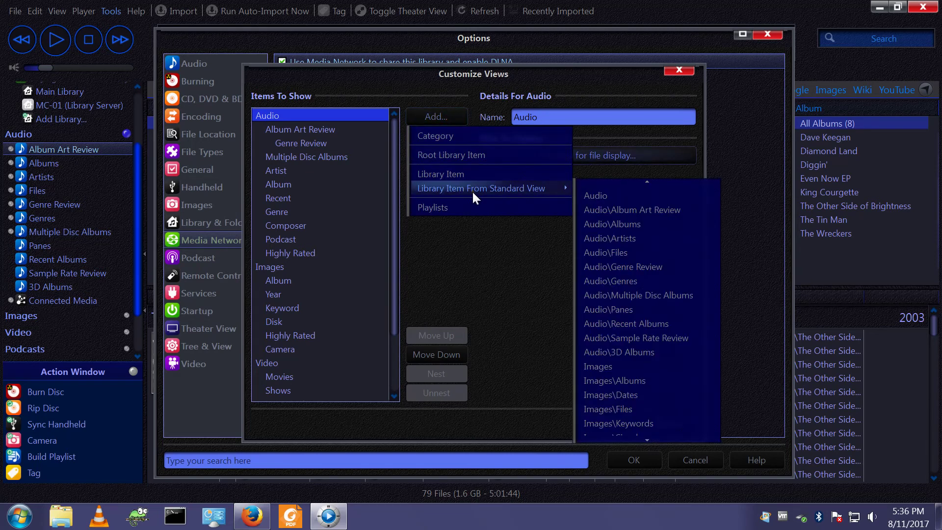
click(630, 339)
Step: Unnest Genre Review from Album Art Review so that it sits directly under Audio
click(300, 144)
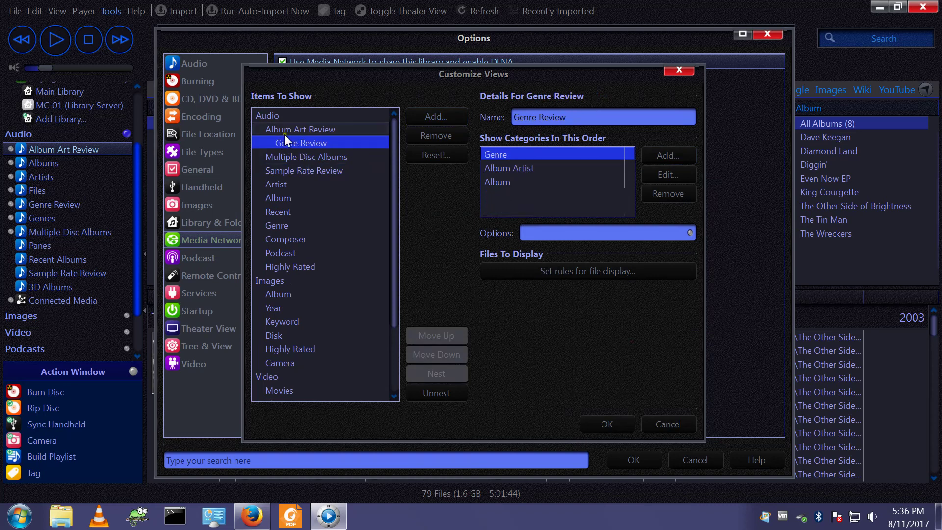
click(275, 128)
click(301, 145)
click(296, 129)
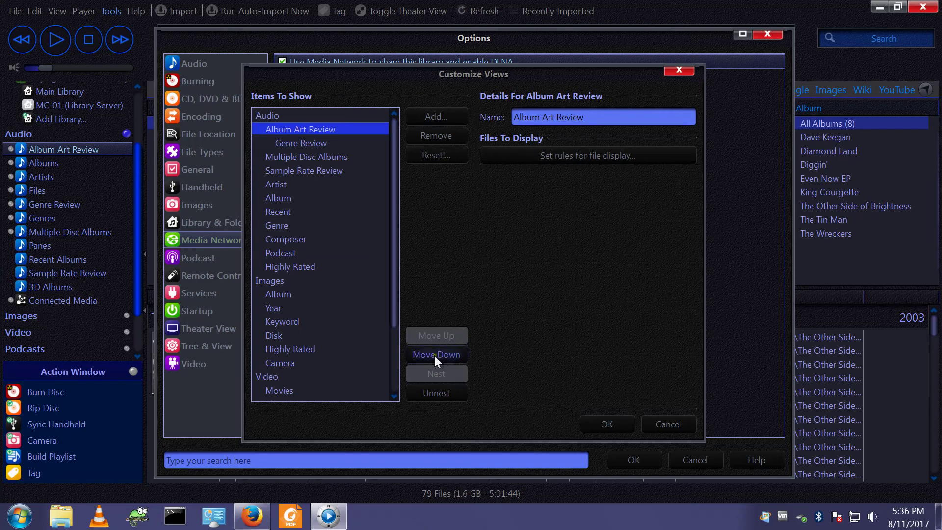
click(309, 144)
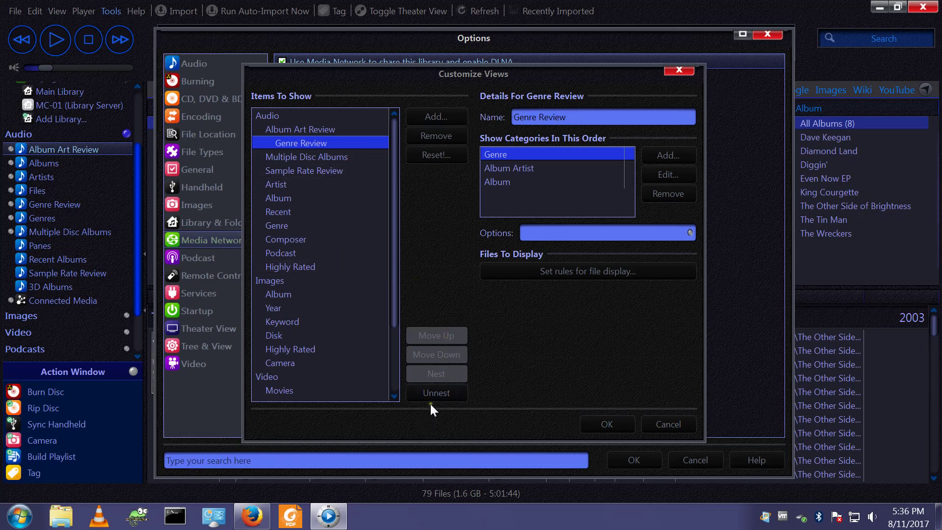
click(441, 397)
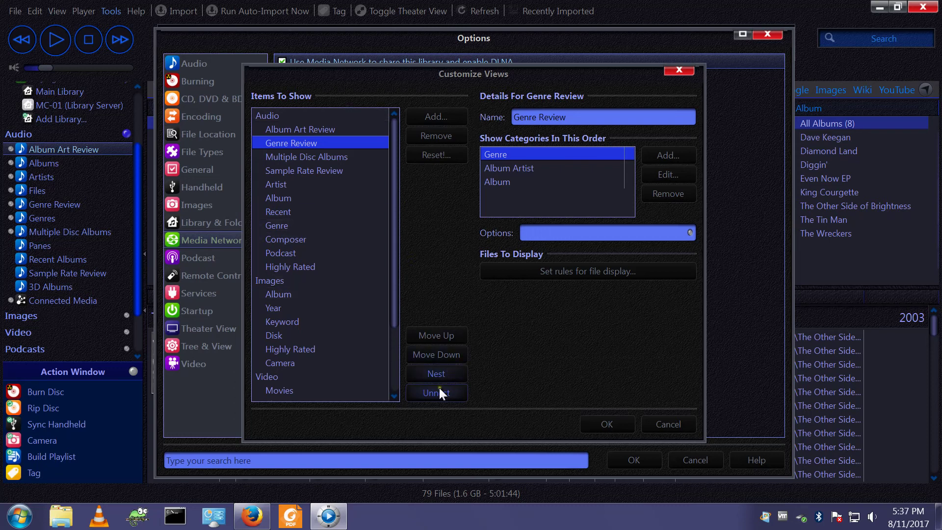
Step: Move Sample Rate Review down the Audio items to the position between Genre and Composer
click(290, 172)
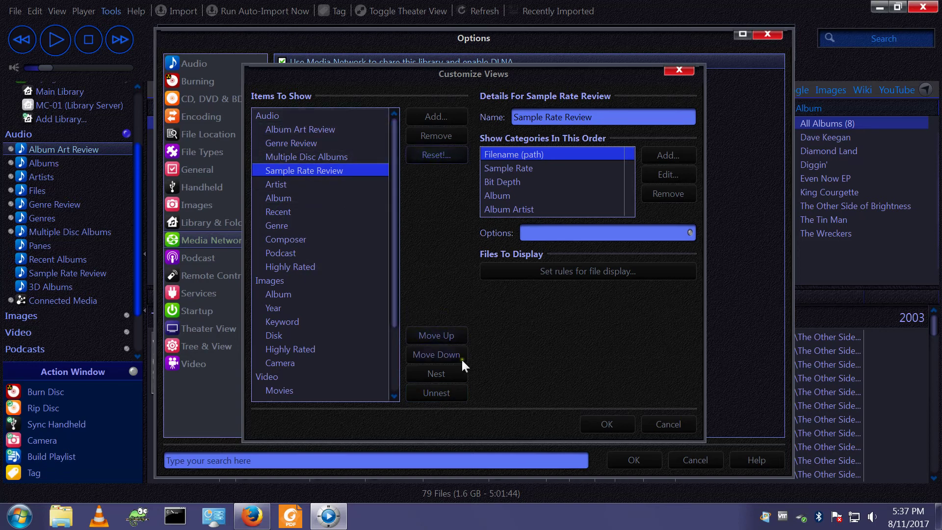
click(438, 357)
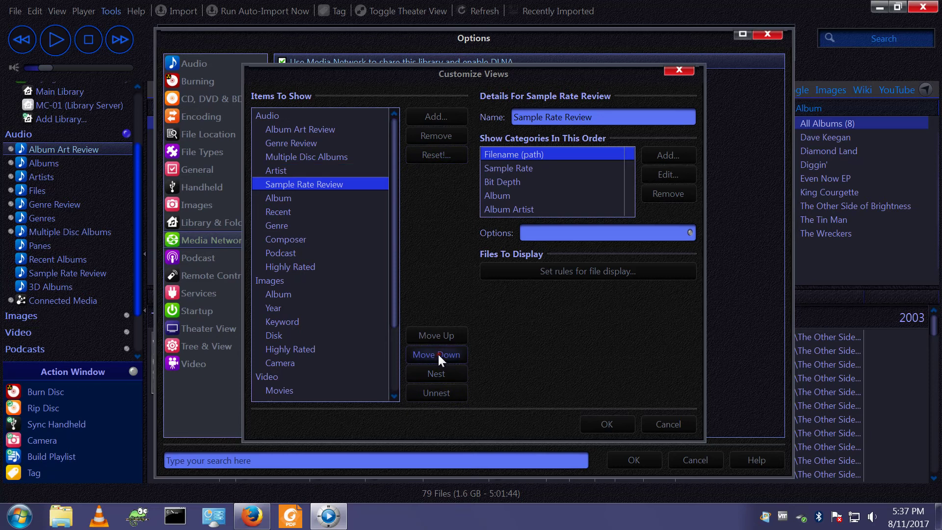
click(439, 357)
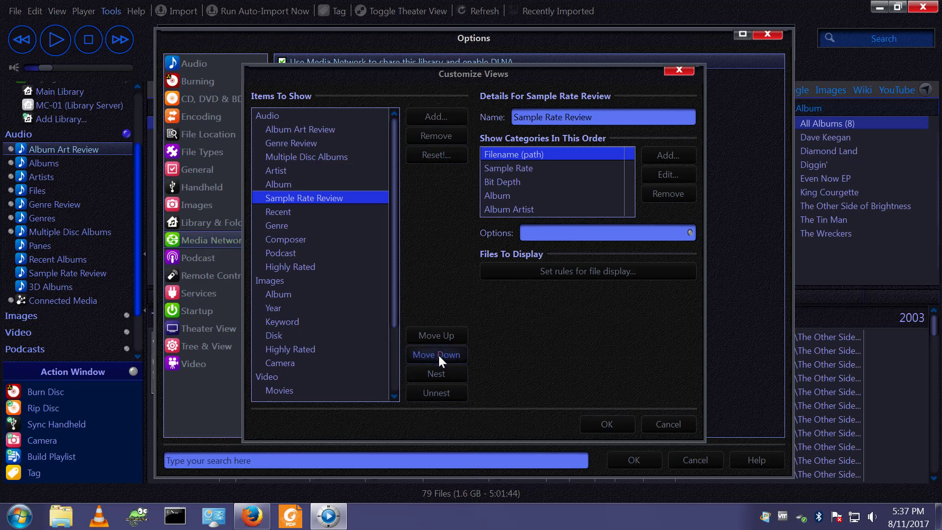
click(440, 358)
click(439, 358)
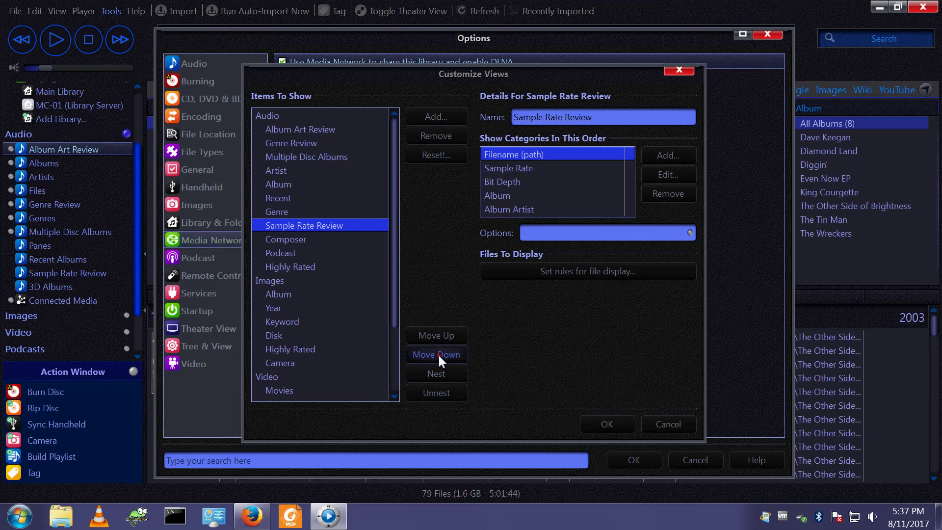
Step: Move Multiple Disc Albums down the Audio items to directly above Sample Rate Review
click(315, 158)
click(418, 356)
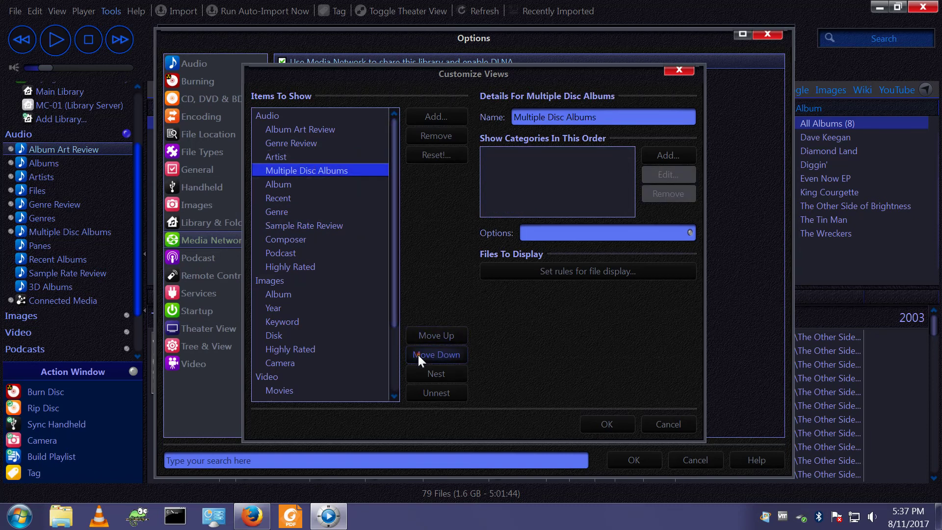
click(420, 359)
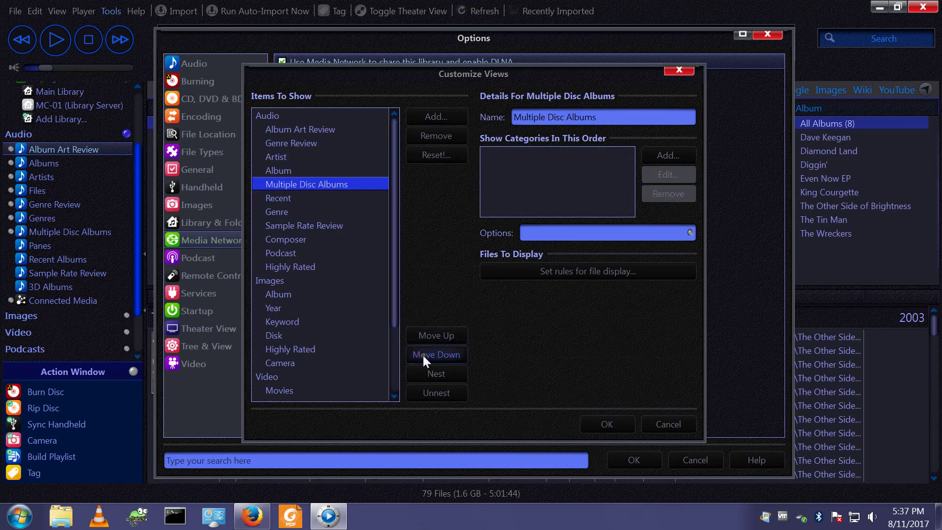
click(424, 359)
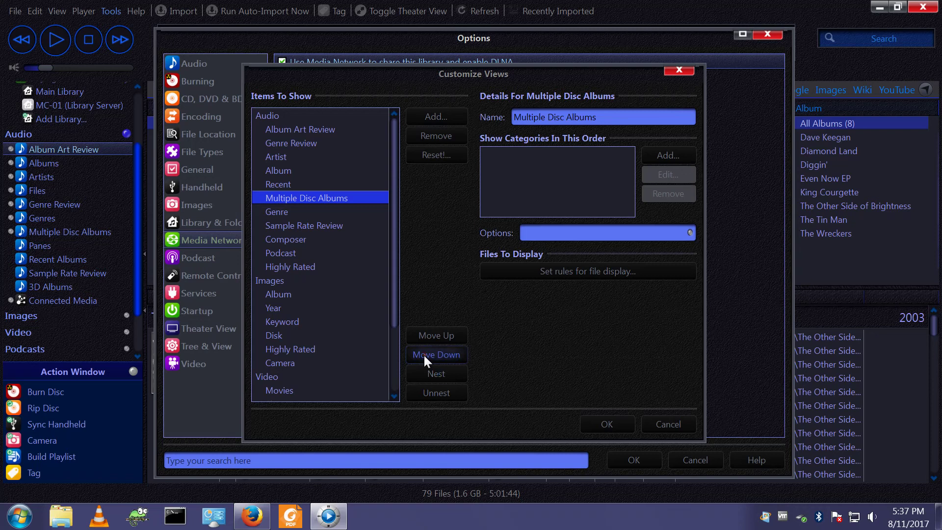
click(425, 361)
Step: Move Genre Review down the Audio items to the position between Genre and Multiple Disc Albums
click(280, 143)
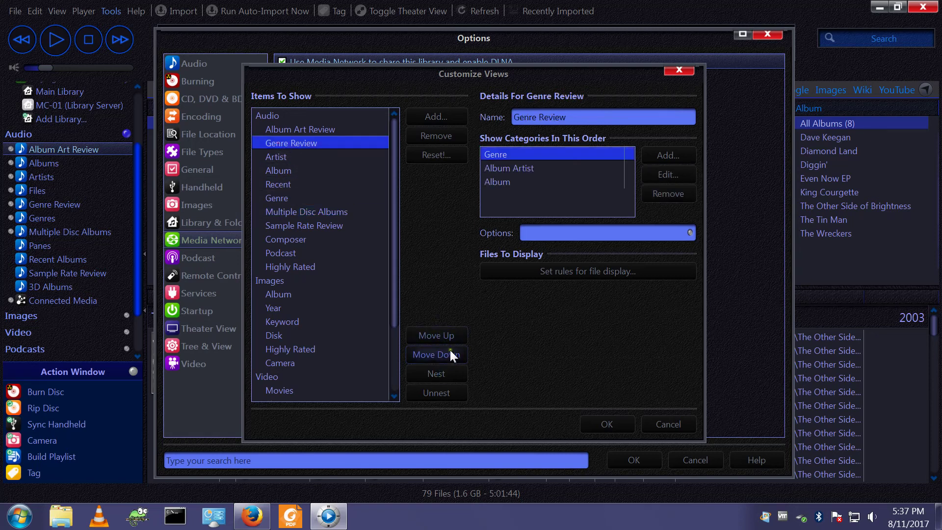
click(449, 354)
click(450, 355)
click(449, 358)
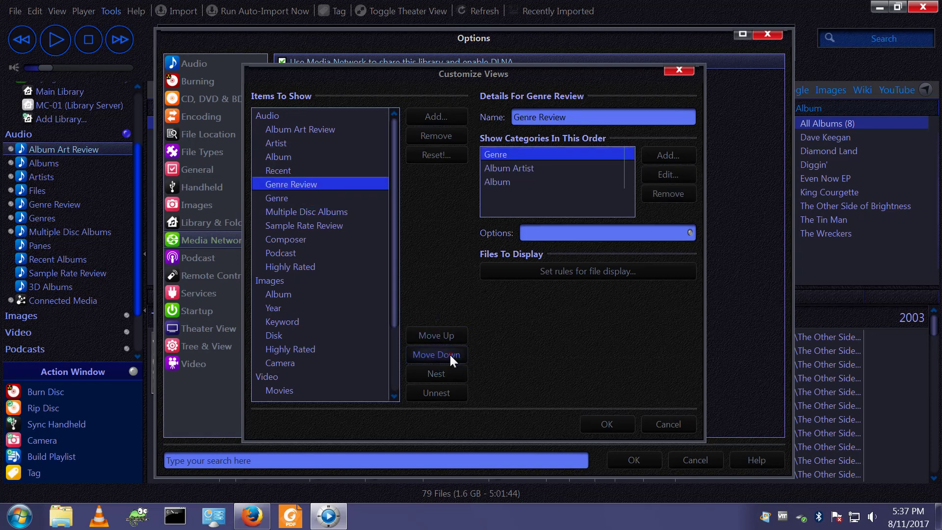
click(449, 358)
Step: Move Album Art Review down to directly above Genre Review, and save the customized views and the options
click(320, 129)
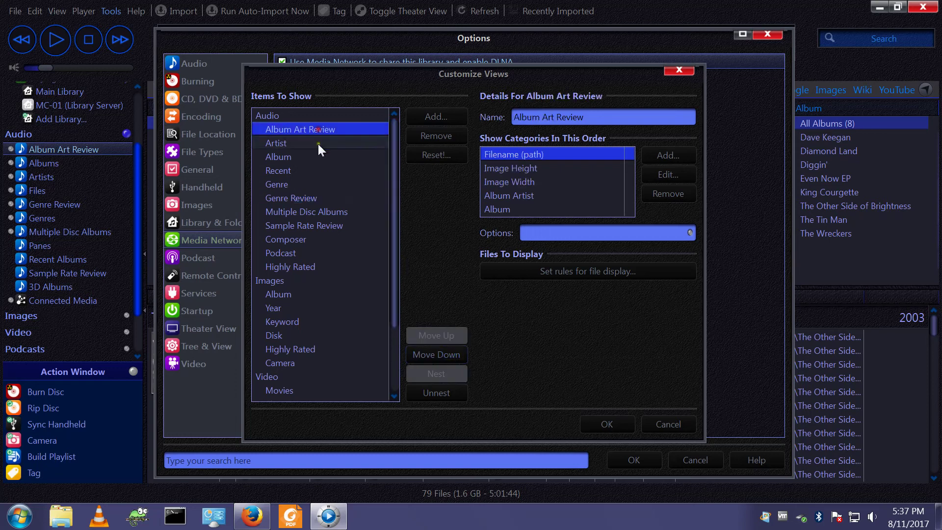
click(448, 355)
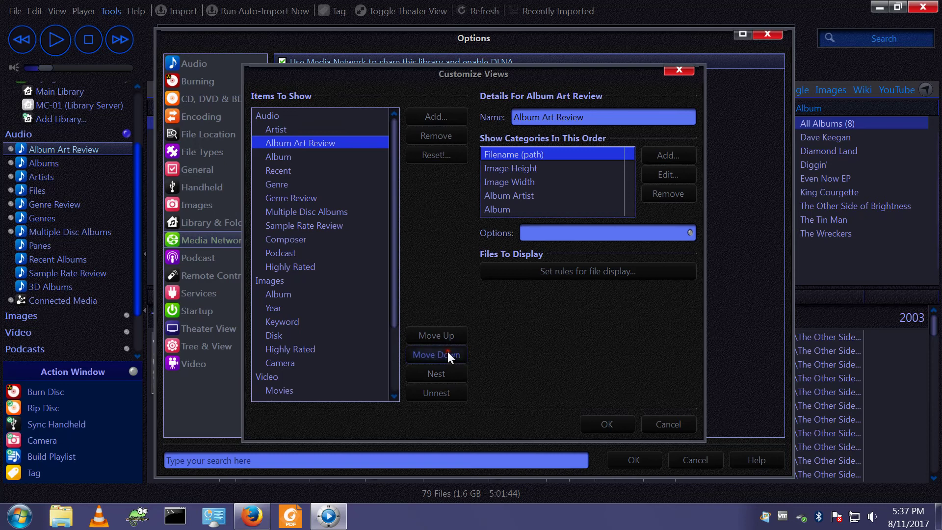
click(448, 355)
click(448, 355)
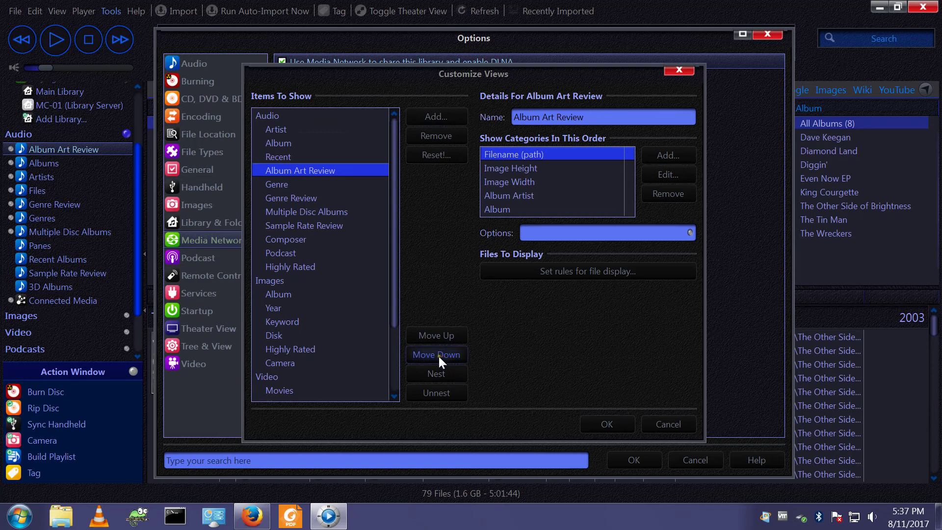
click(439, 358)
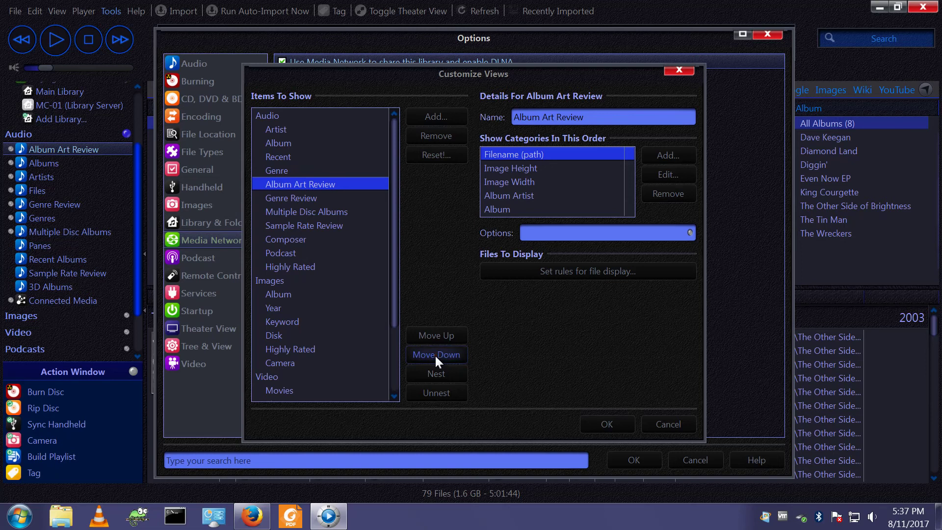
click(607, 429)
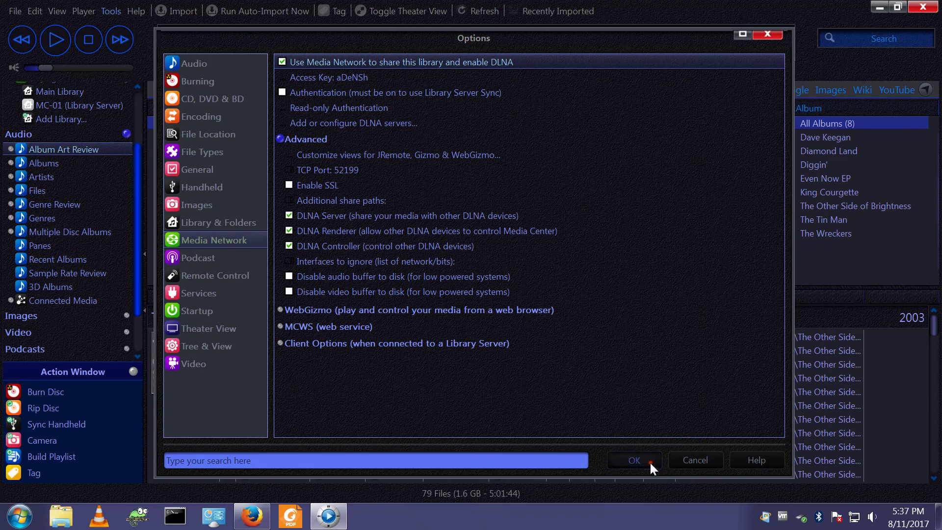
click(650, 461)
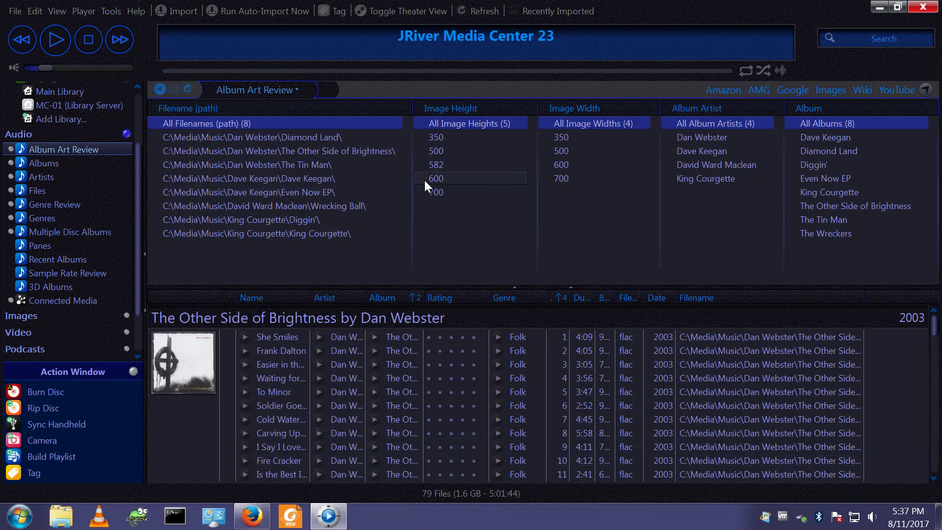
Step: Exit Media Center on the library server machine and start it again
click(15, 12)
click(29, 211)
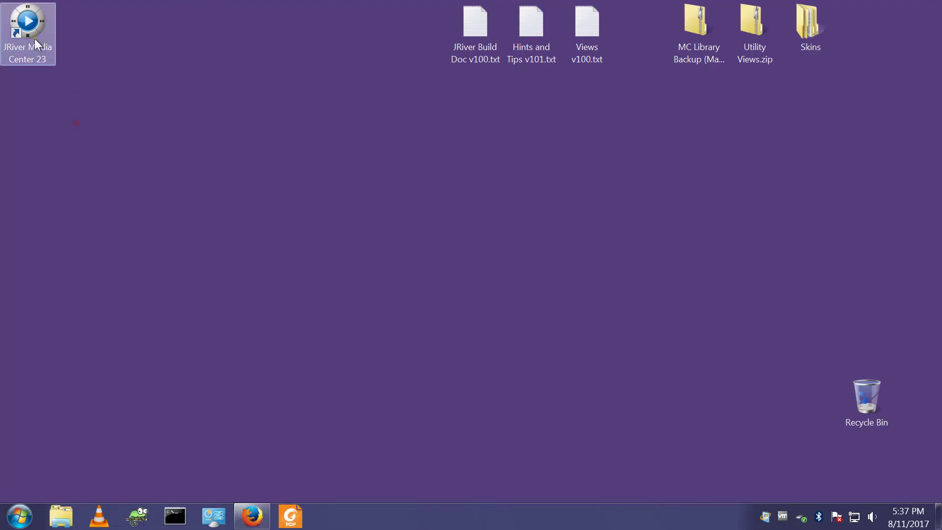
click(37, 58)
double_click(37, 58)
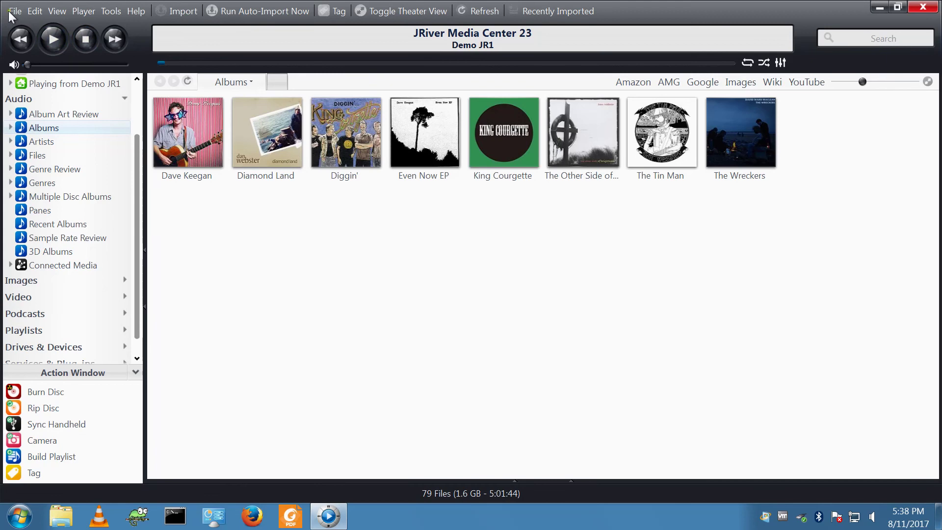
Step: Restart Media Center on the client machine, dismissing the running-problem message and launching it again
click(14, 11)
click(23, 207)
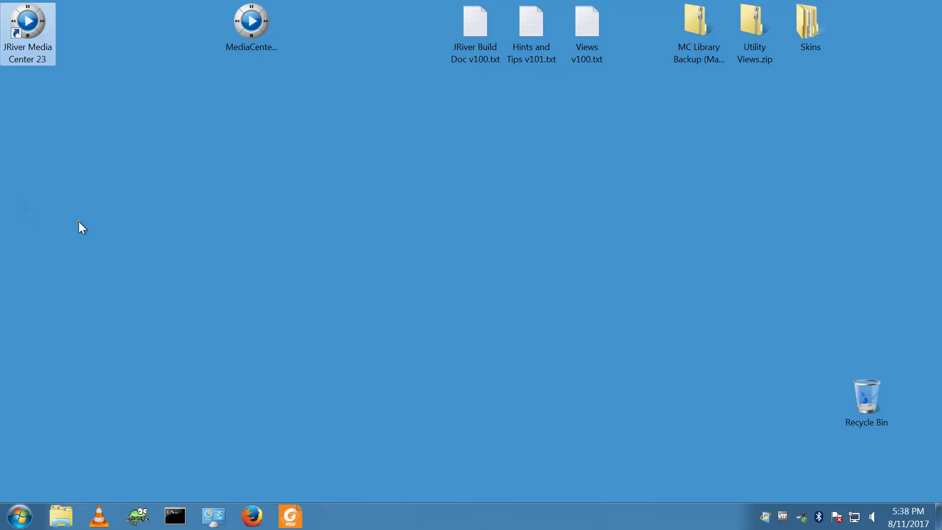
double_click(37, 54)
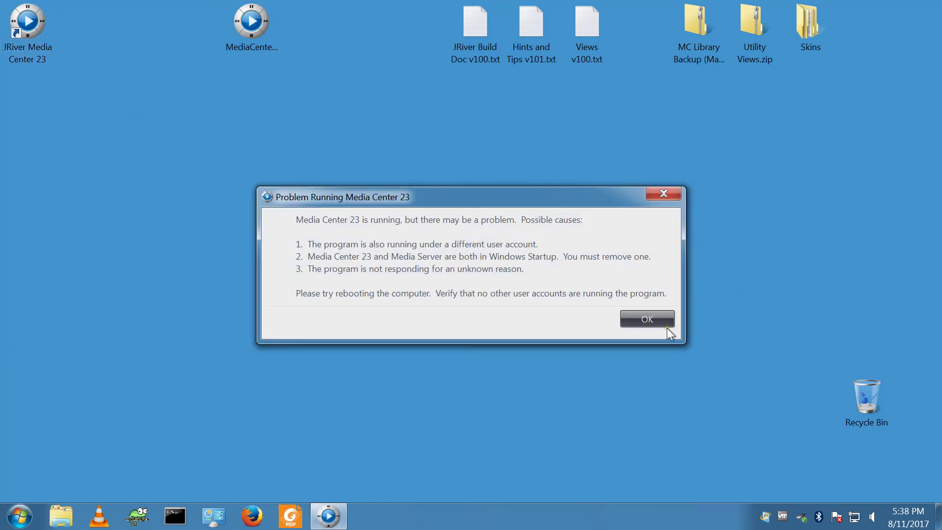
click(652, 322)
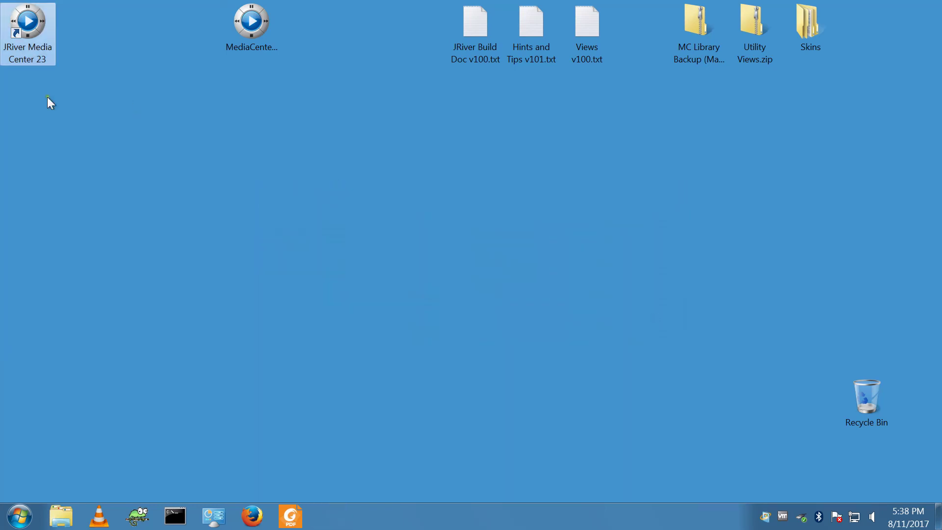
double_click(42, 55)
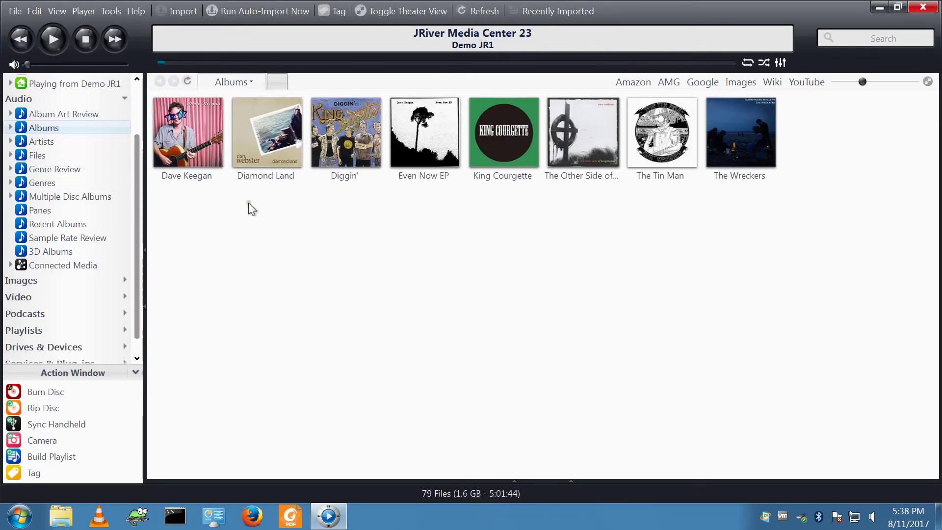
Step: Open the Audio view Album Art Review on the client and enlarge its category panes above the file list
click(60, 113)
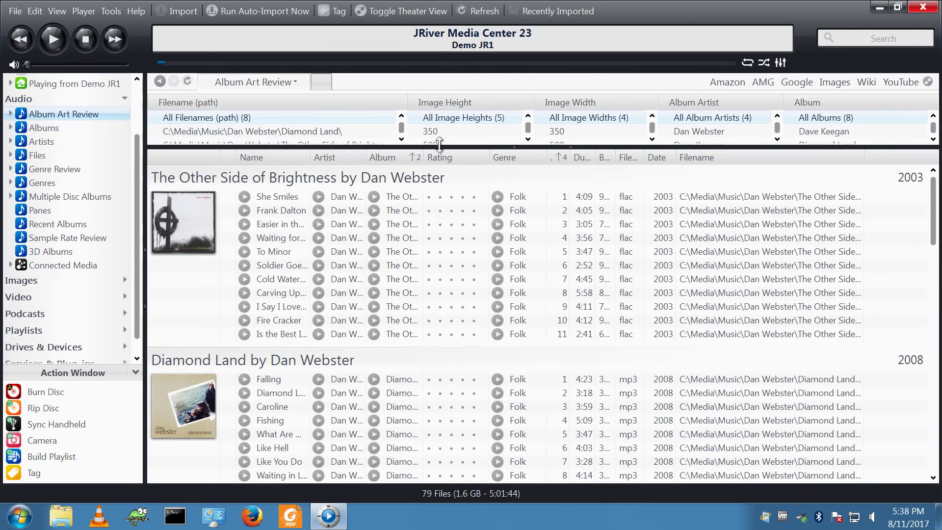
drag(439, 145, 319, 304)
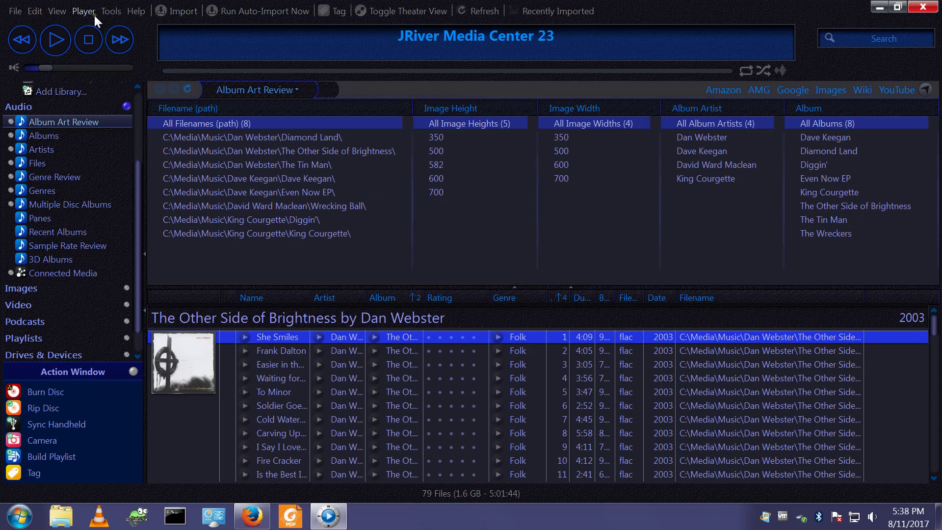
Step: On the server, check the order of the Audio items in the JRemote, Gizmo & WebGizmo view customization, and close the options
click(109, 12)
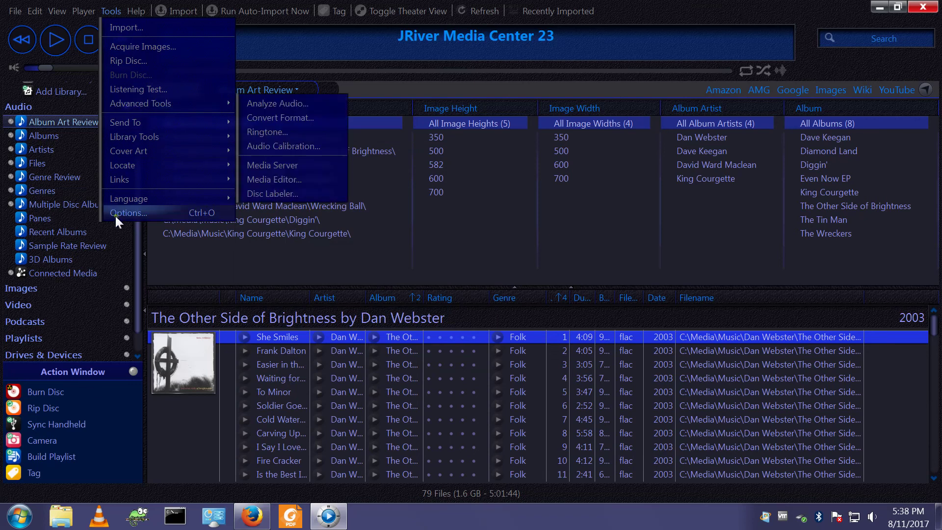
click(119, 214)
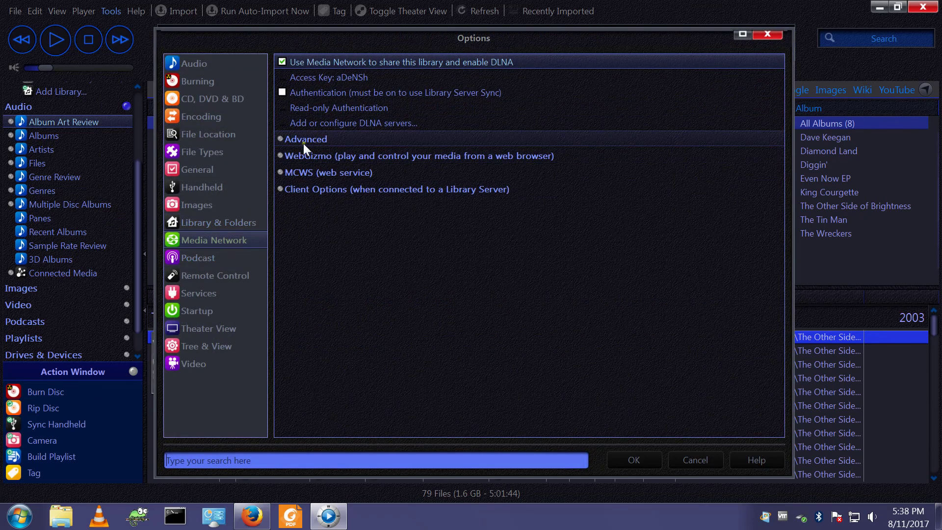
click(304, 140)
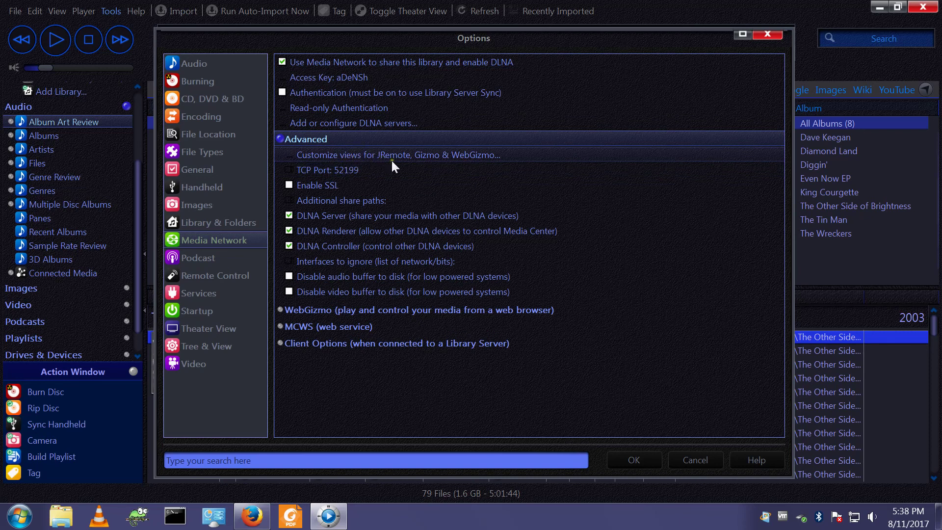
click(418, 155)
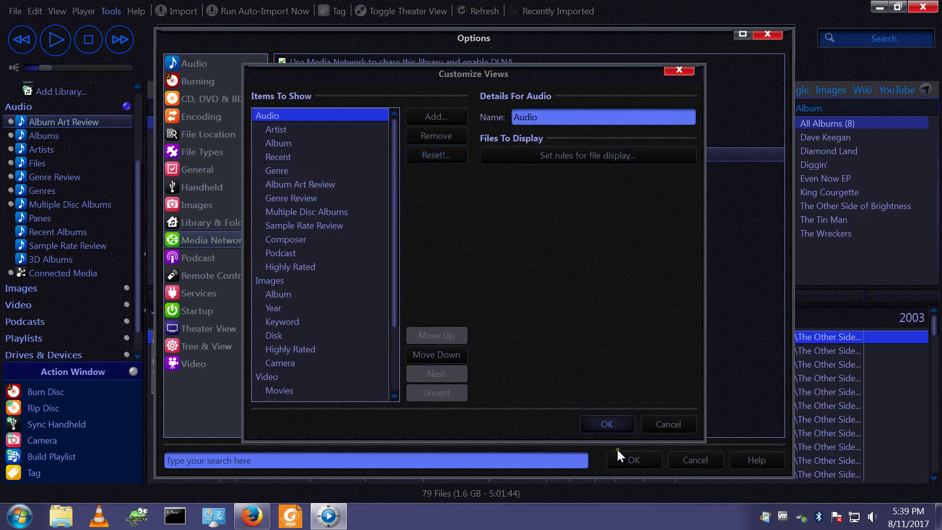
click(614, 426)
click(634, 456)
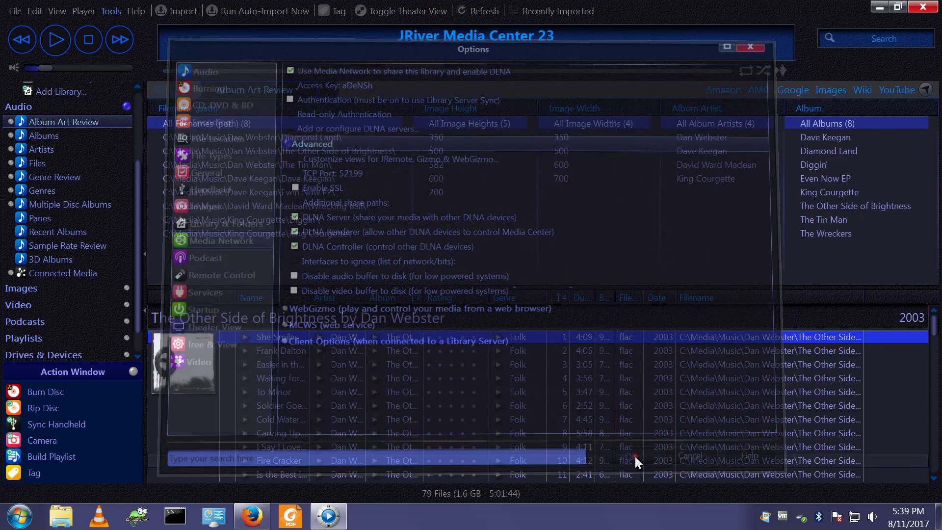